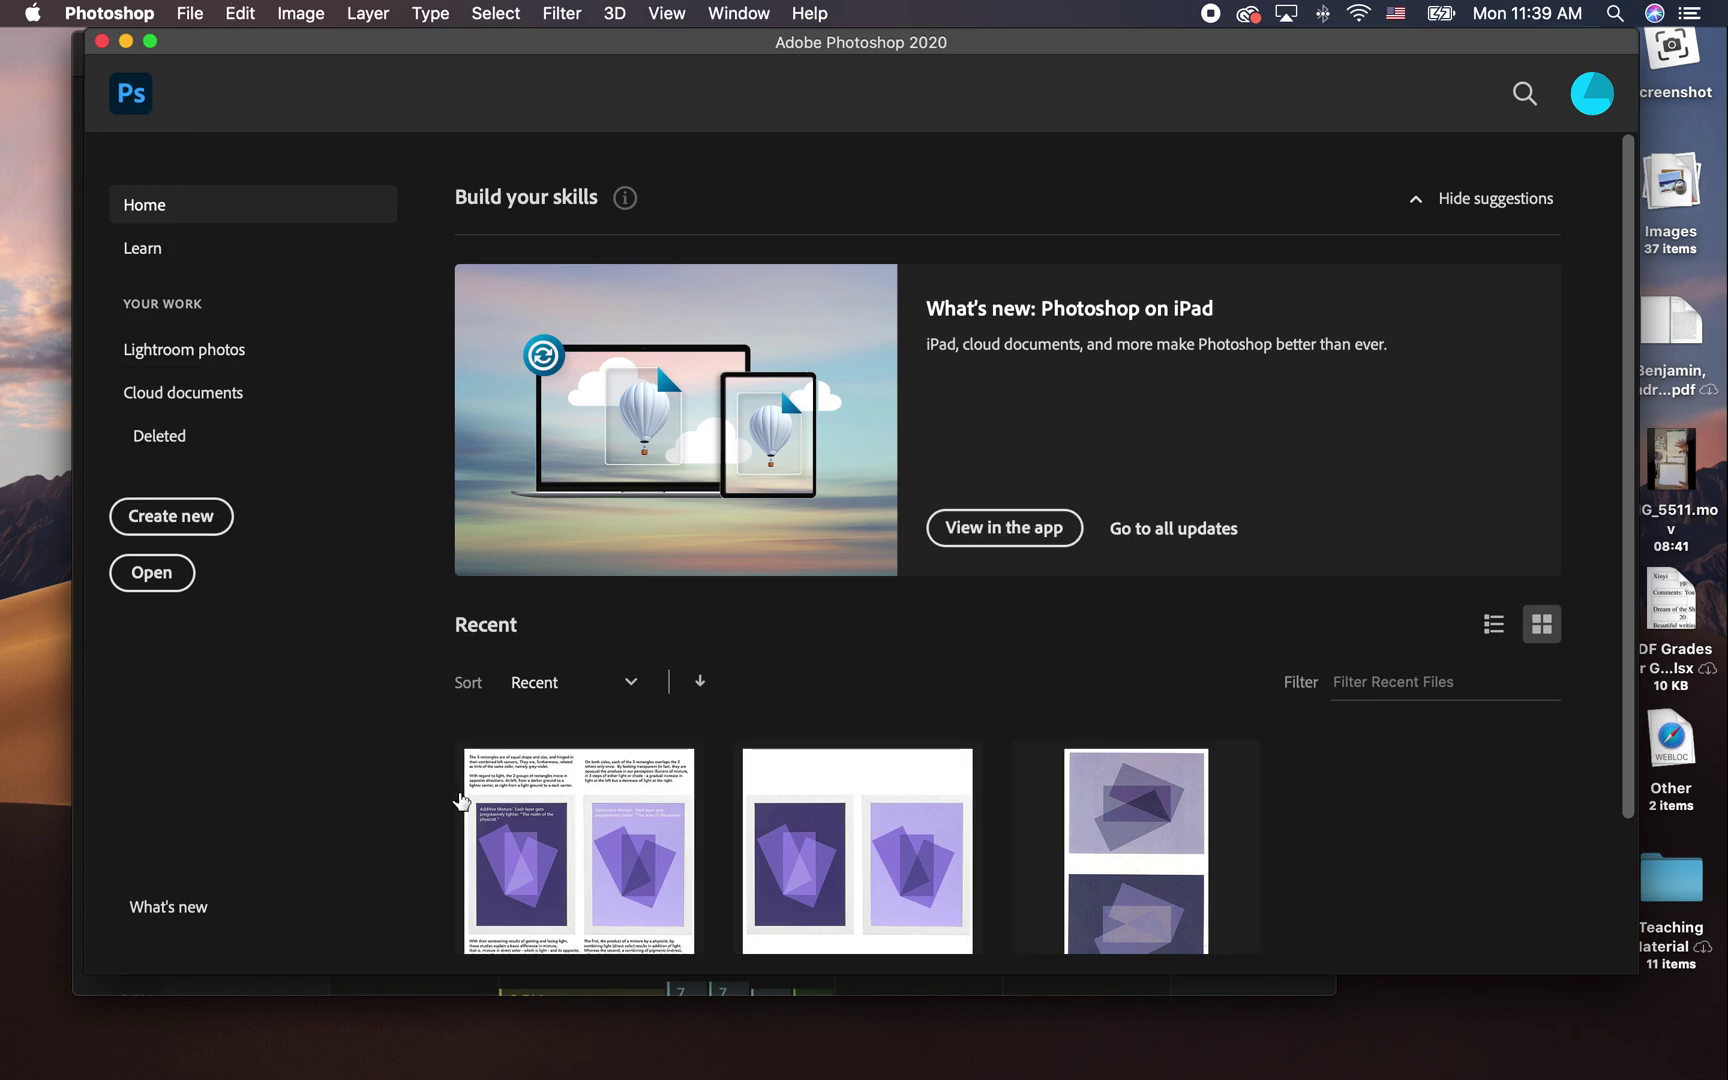
- Create a new landscape document 6 inches wide and 3 inches high at 300 pixels per inch
left_click(200, 519)
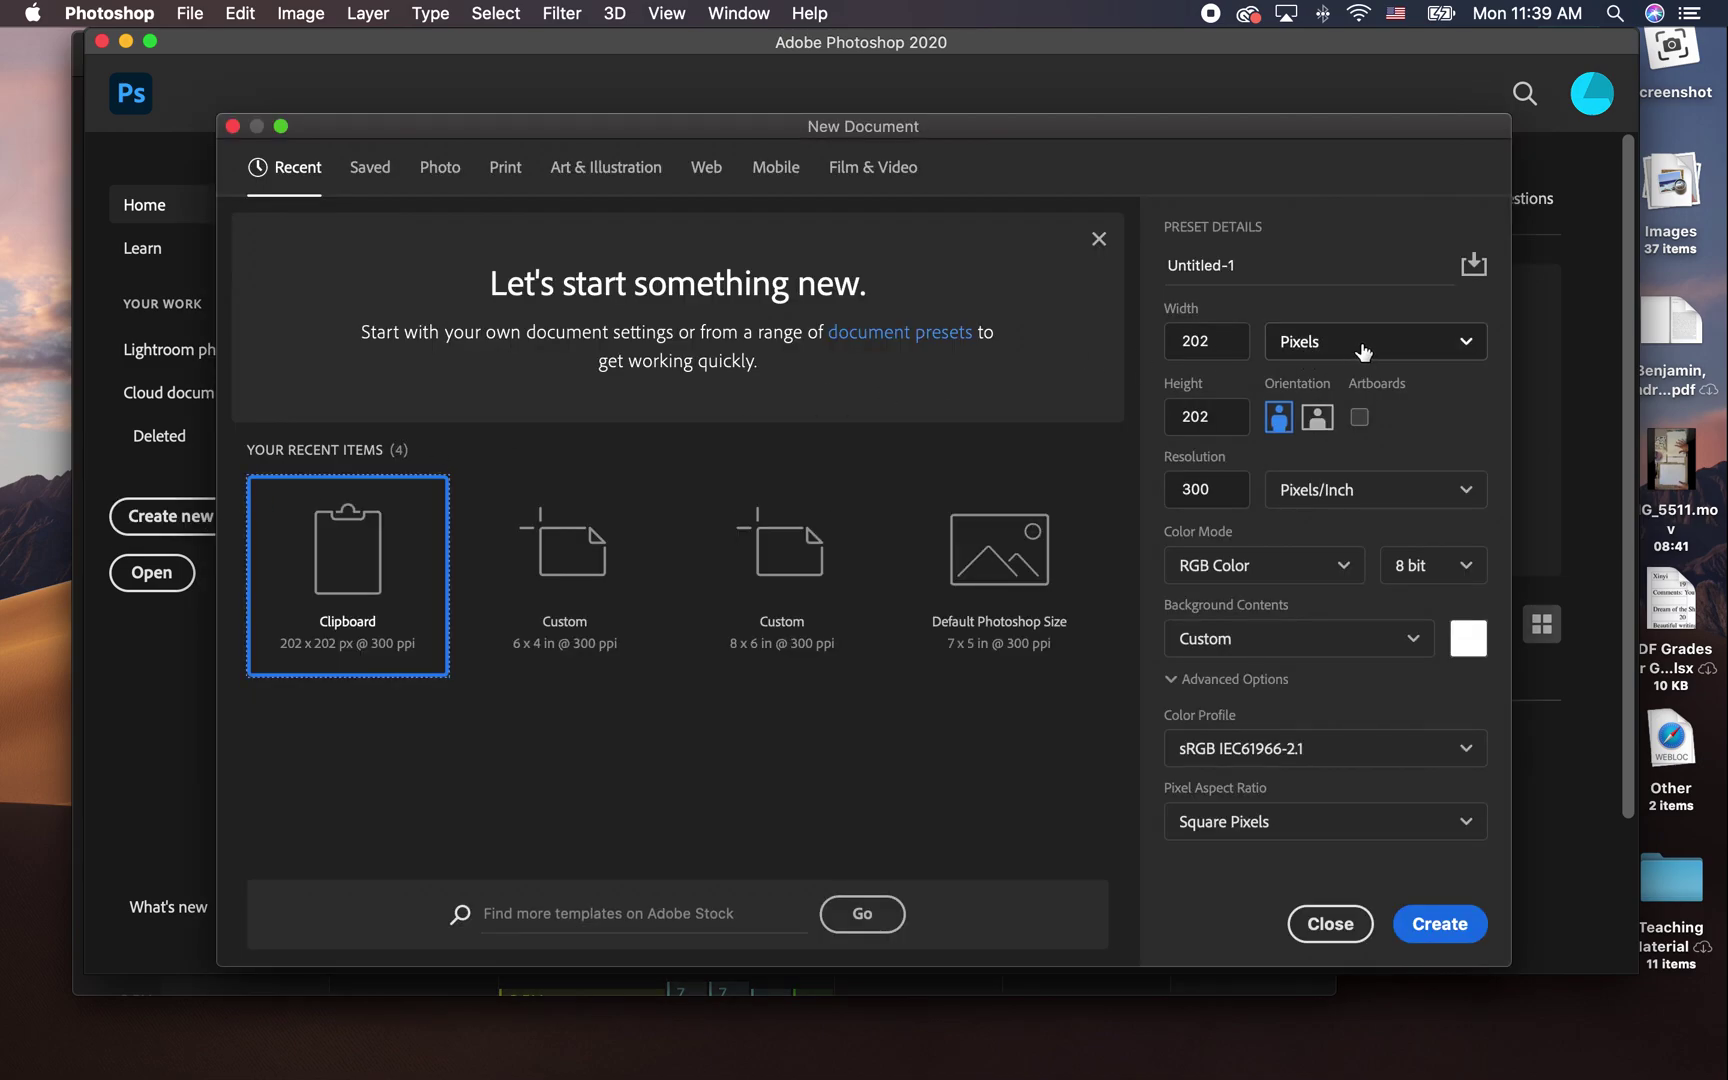
left_click(1361, 345)
left_click(1353, 428)
double_click(1226, 340)
type("3")
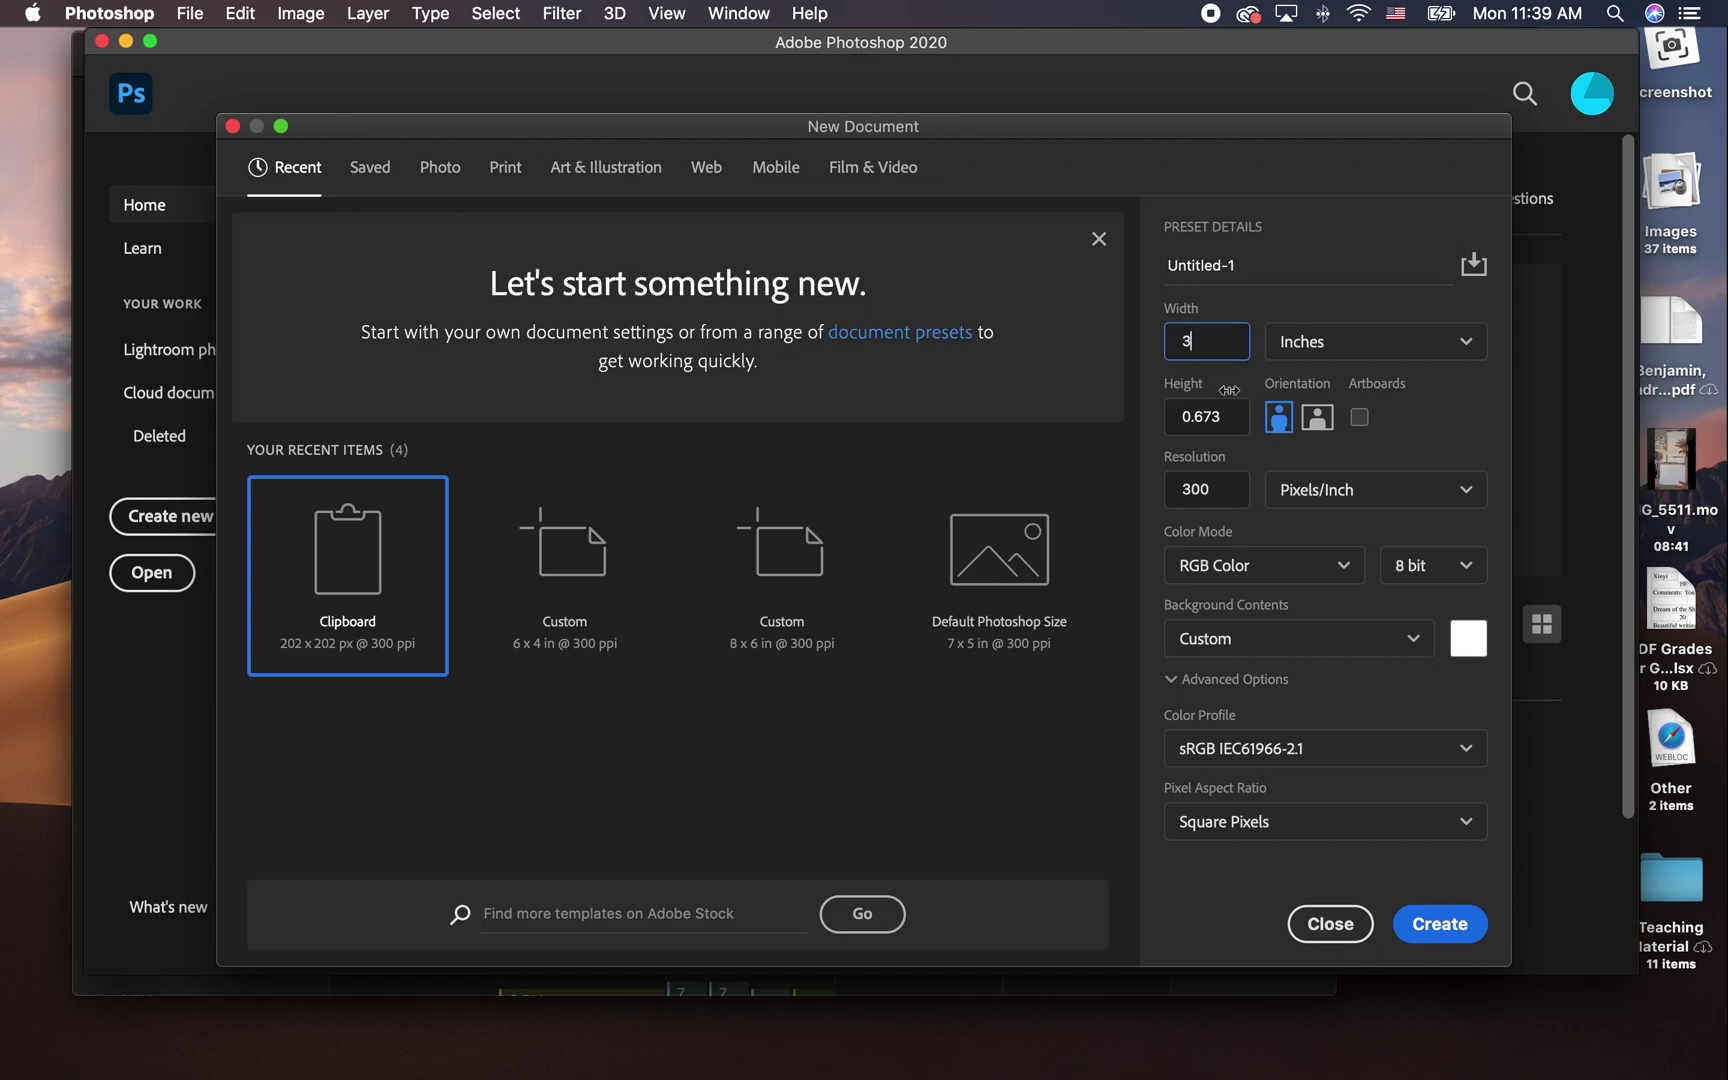
double_click(1227, 418)
type("6")
left_click(1304, 426)
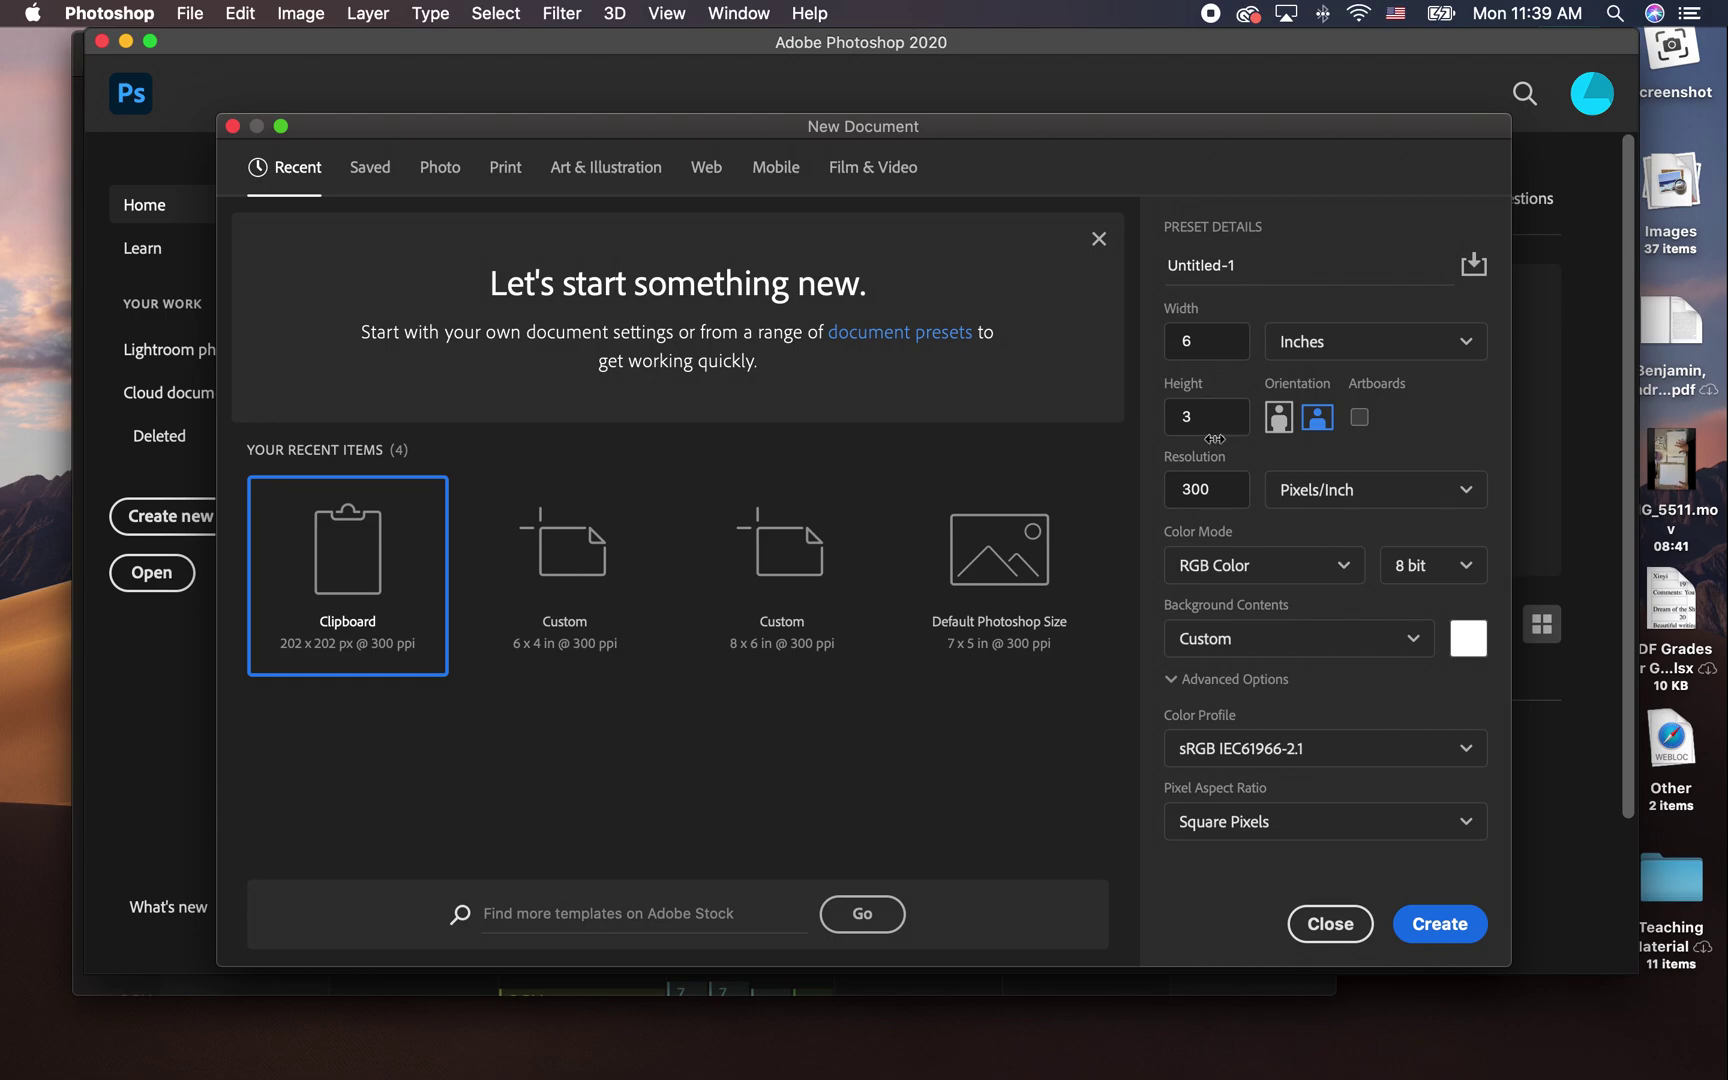
left_click(1443, 927)
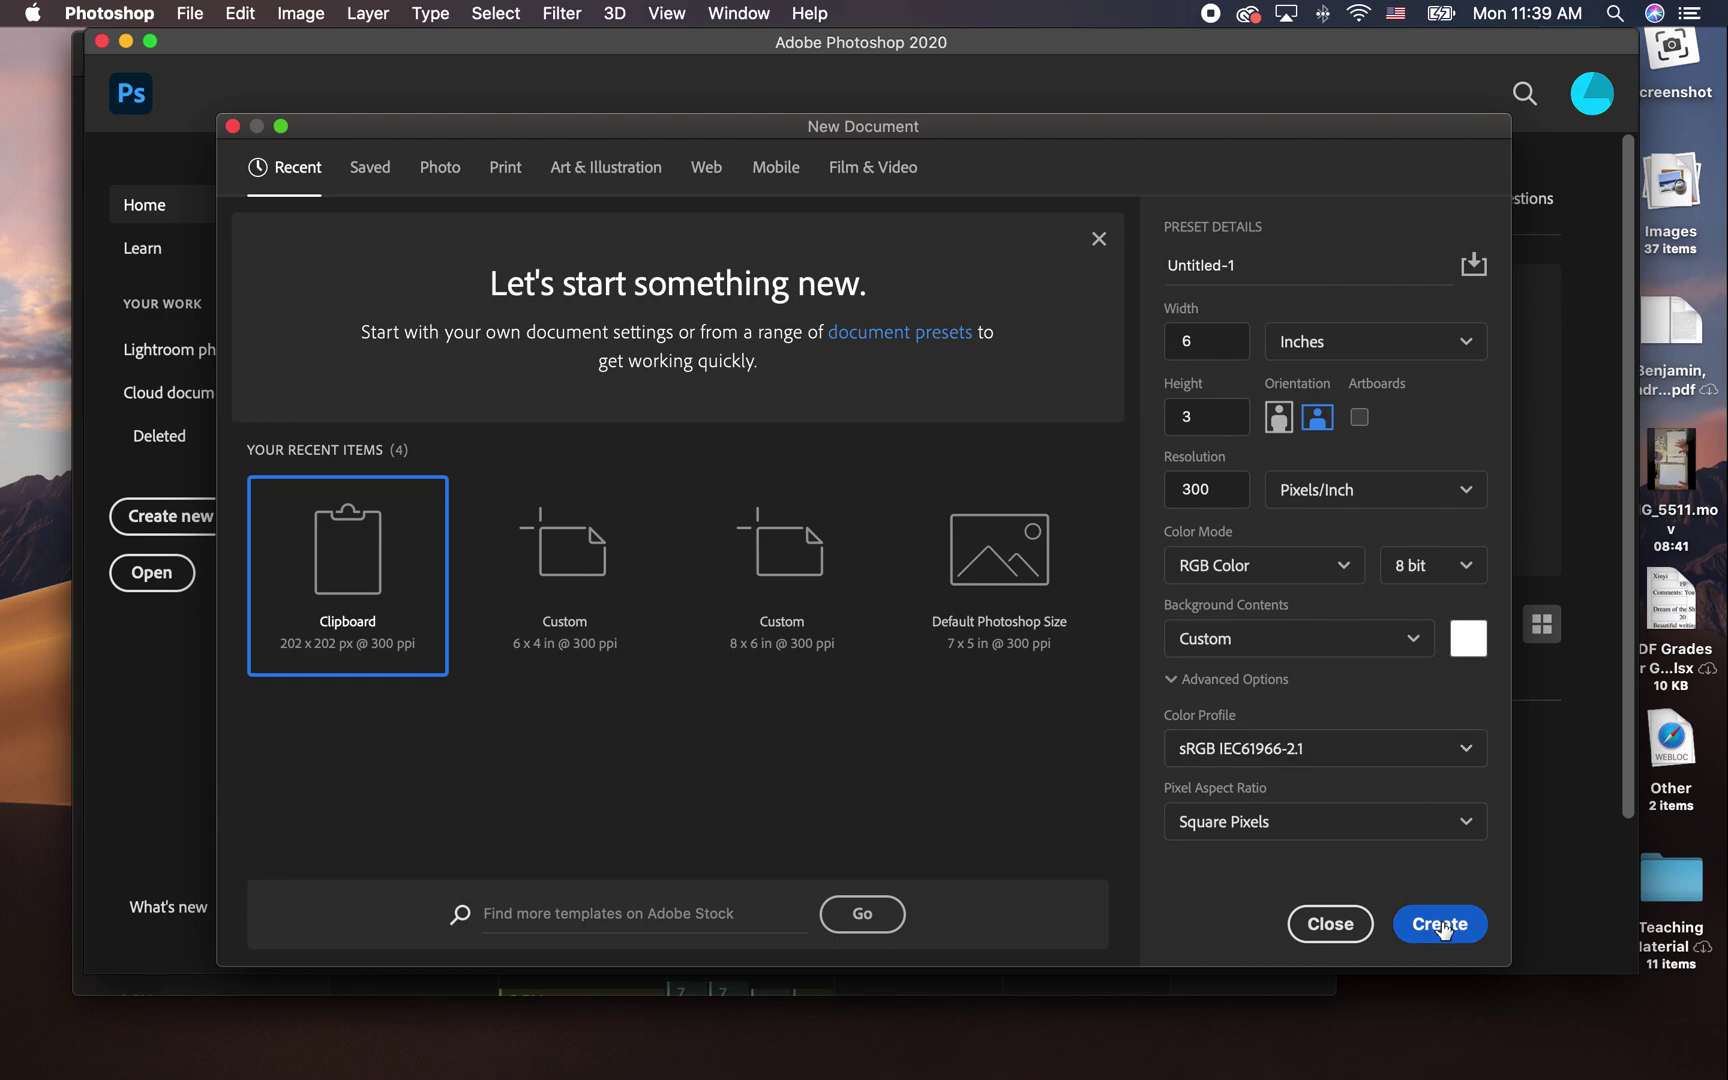
left_click(1441, 925)
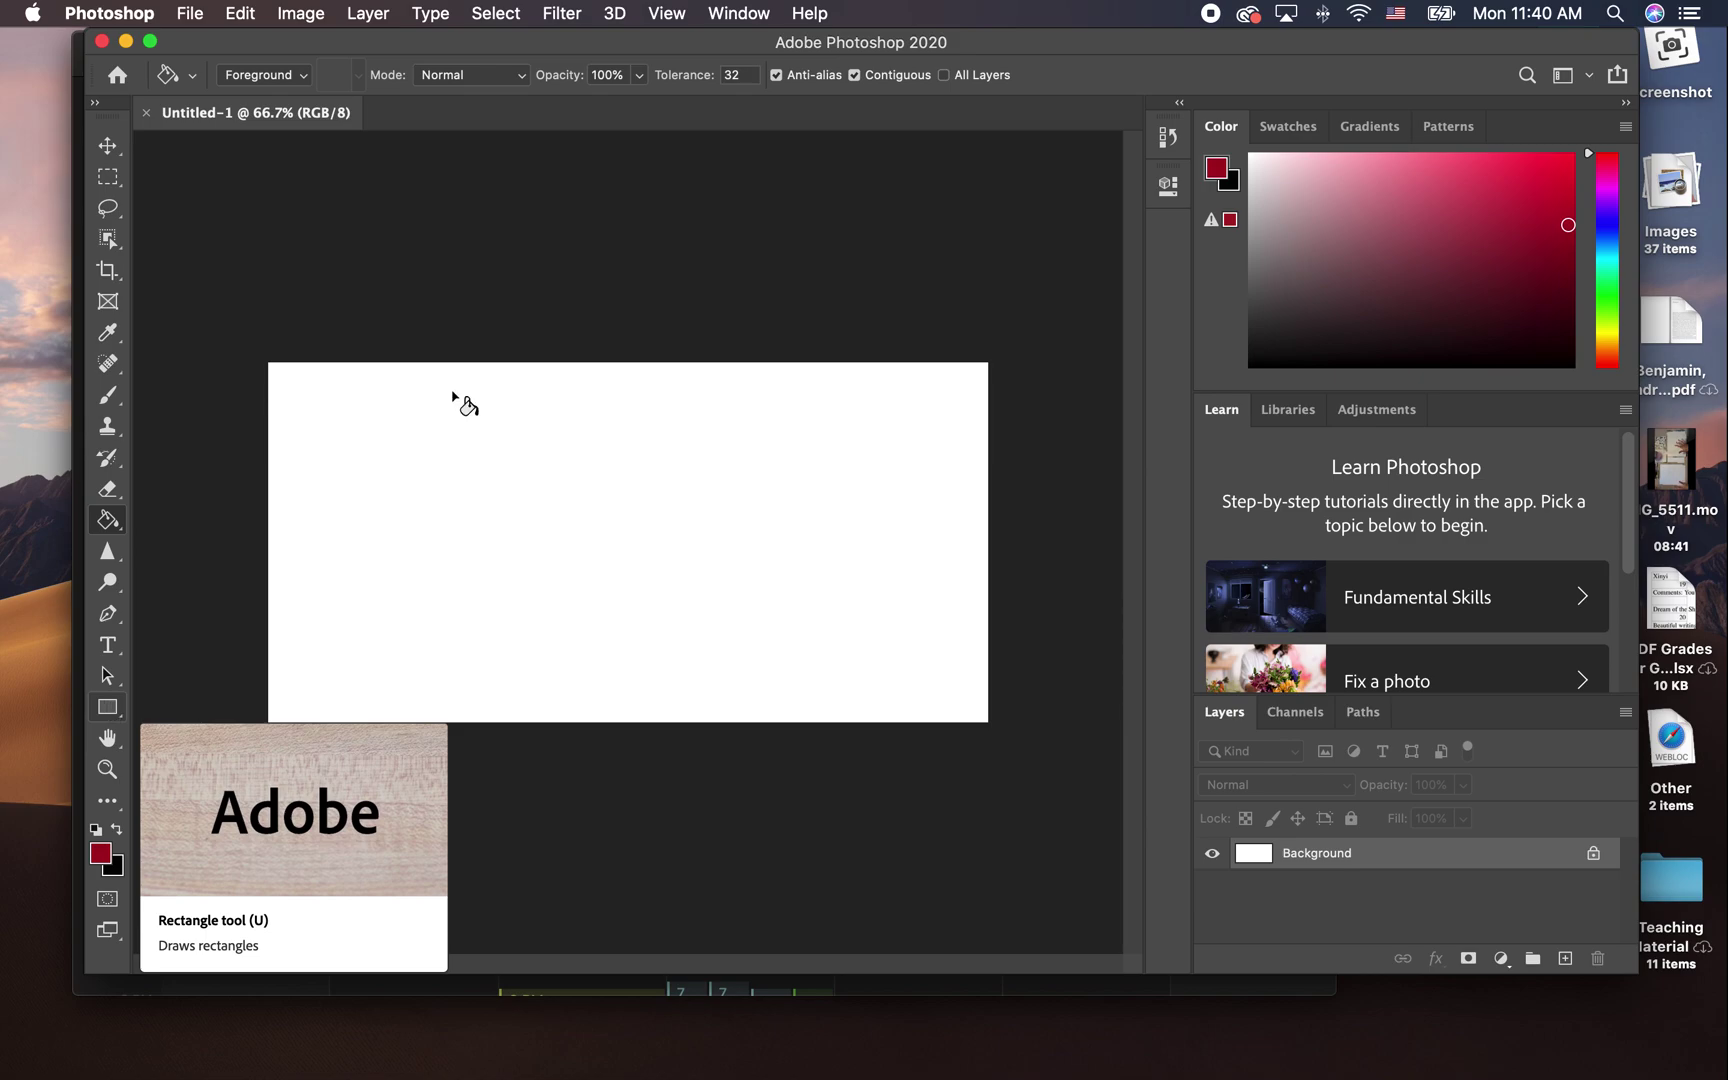
left_click(735, 12)
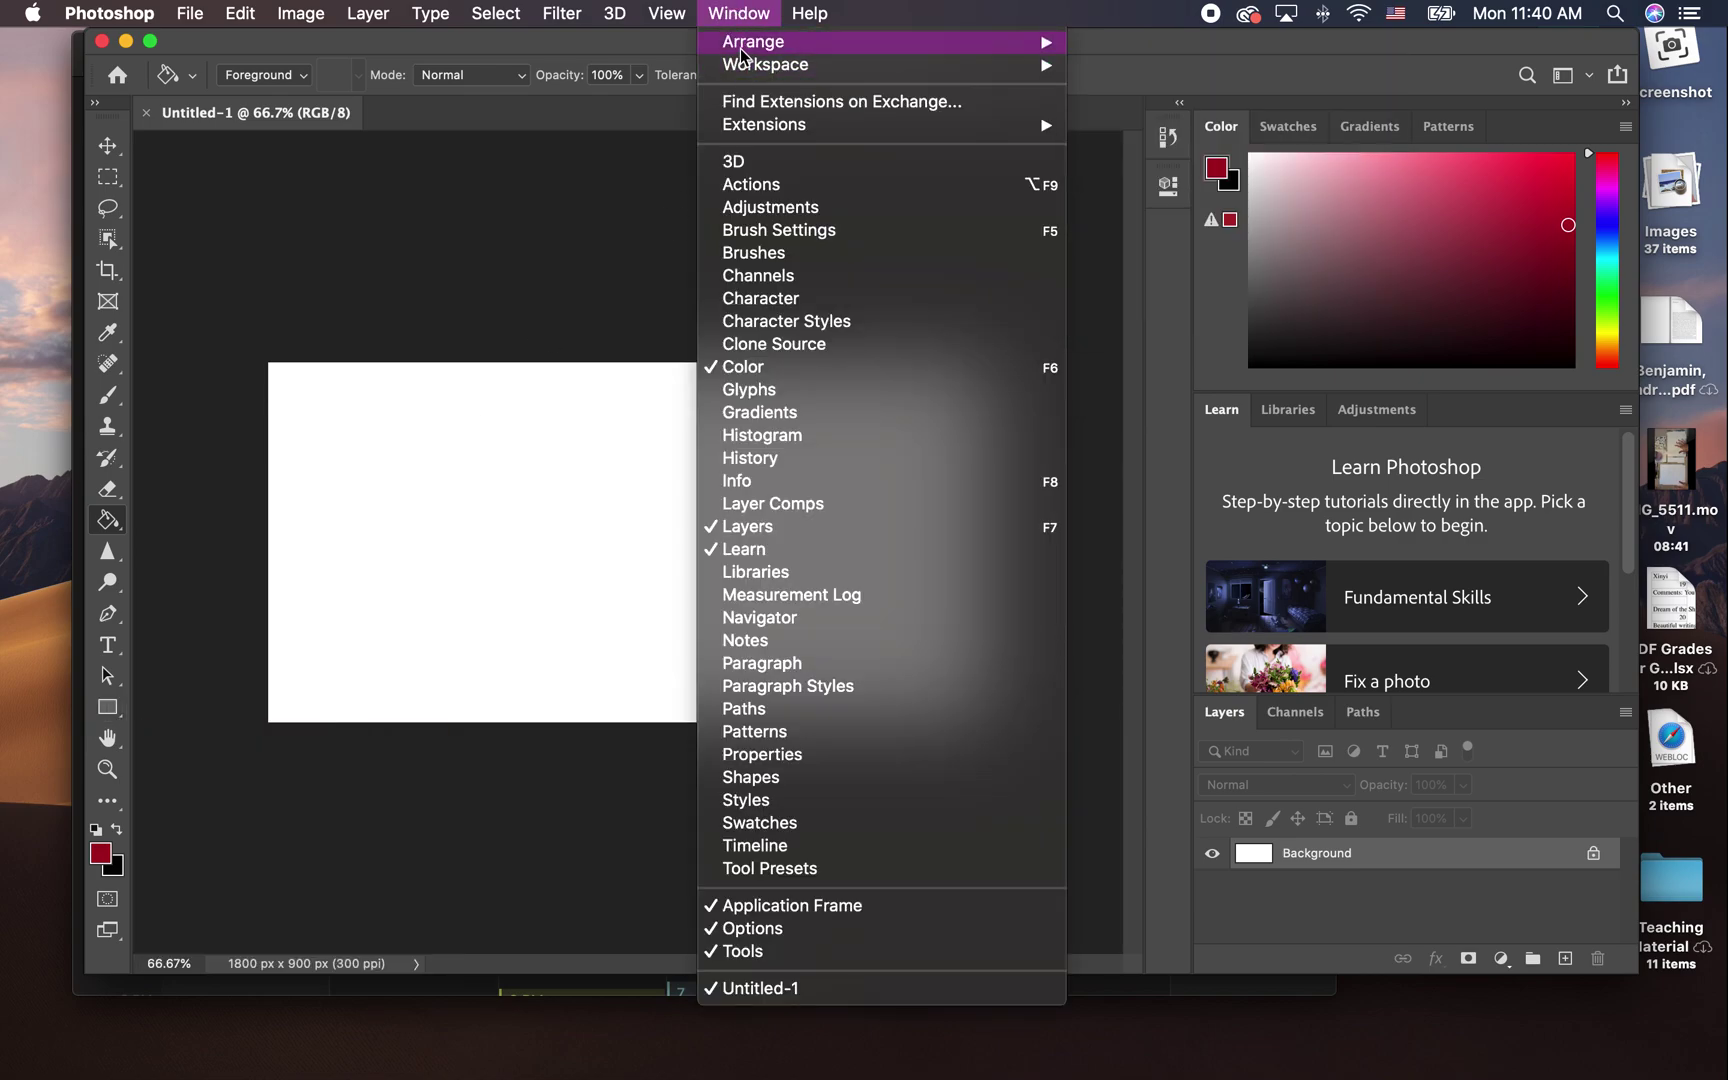
mouse_move(745, 68)
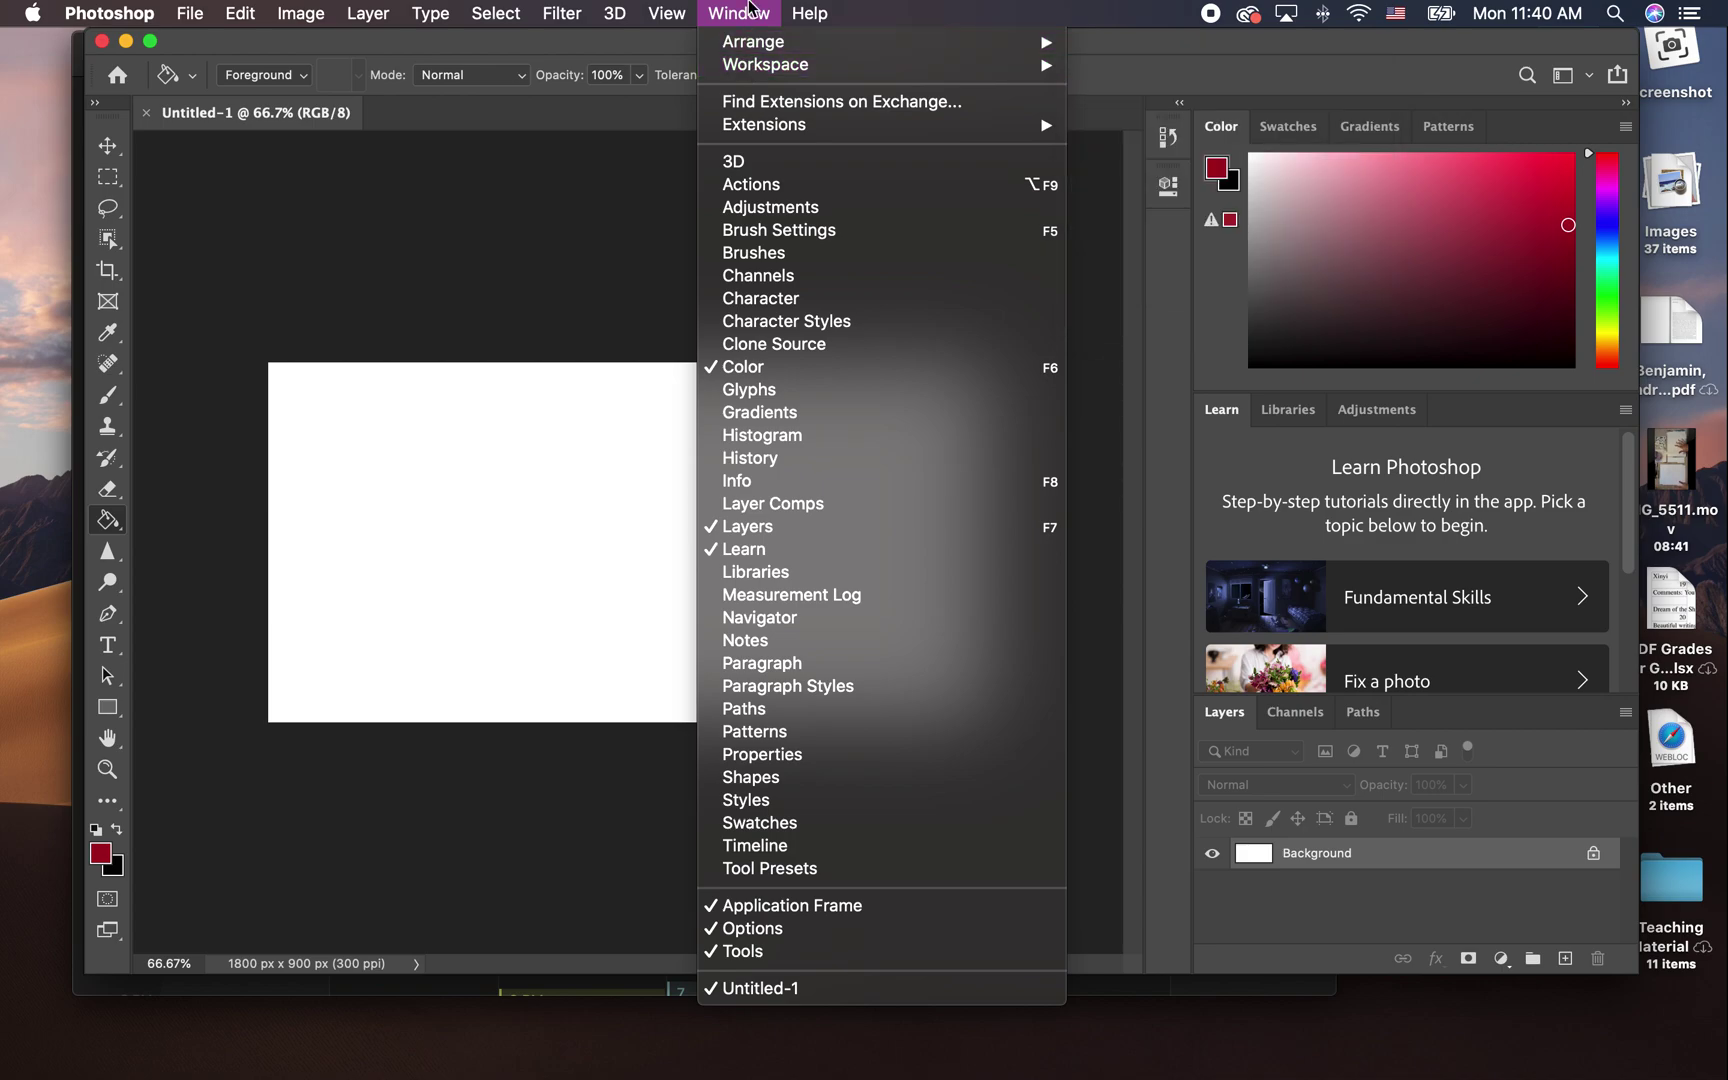
left_click(752, 12)
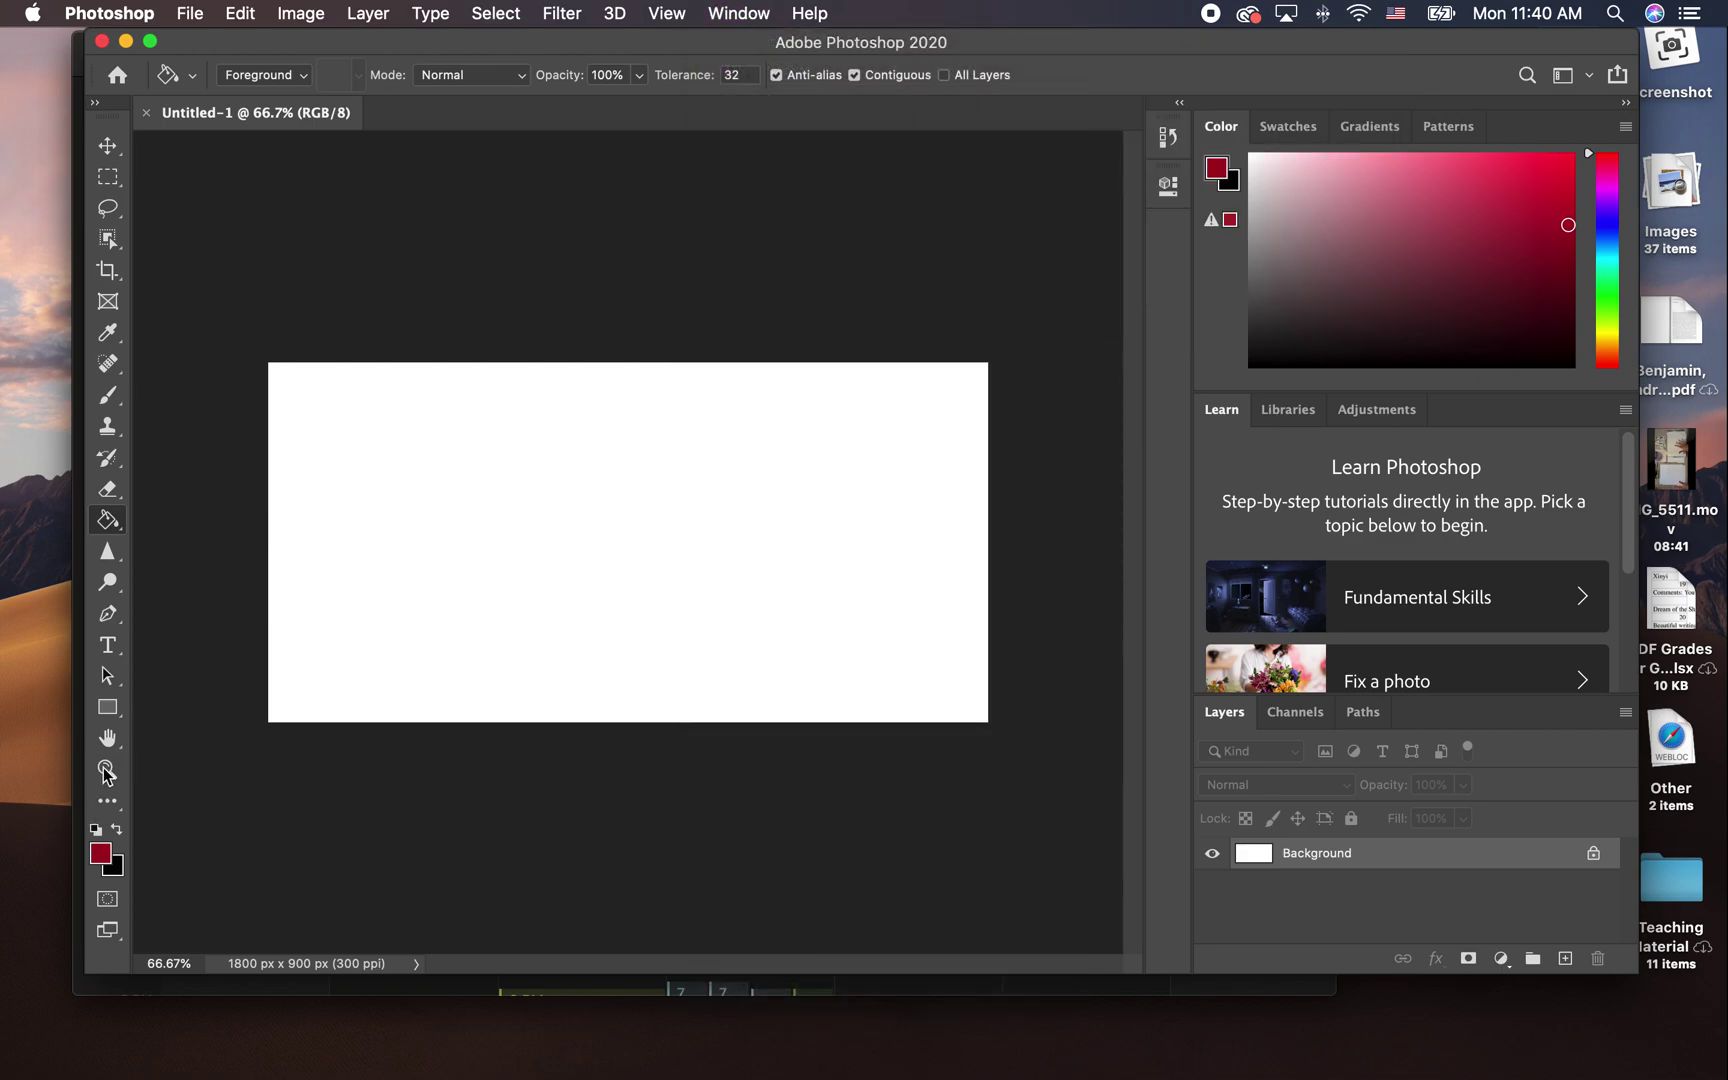
- Draw an unfilled rectangle shape of about 735 × 729 px with a 1 px black stroke on the canvas's left half
left_click(107, 710)
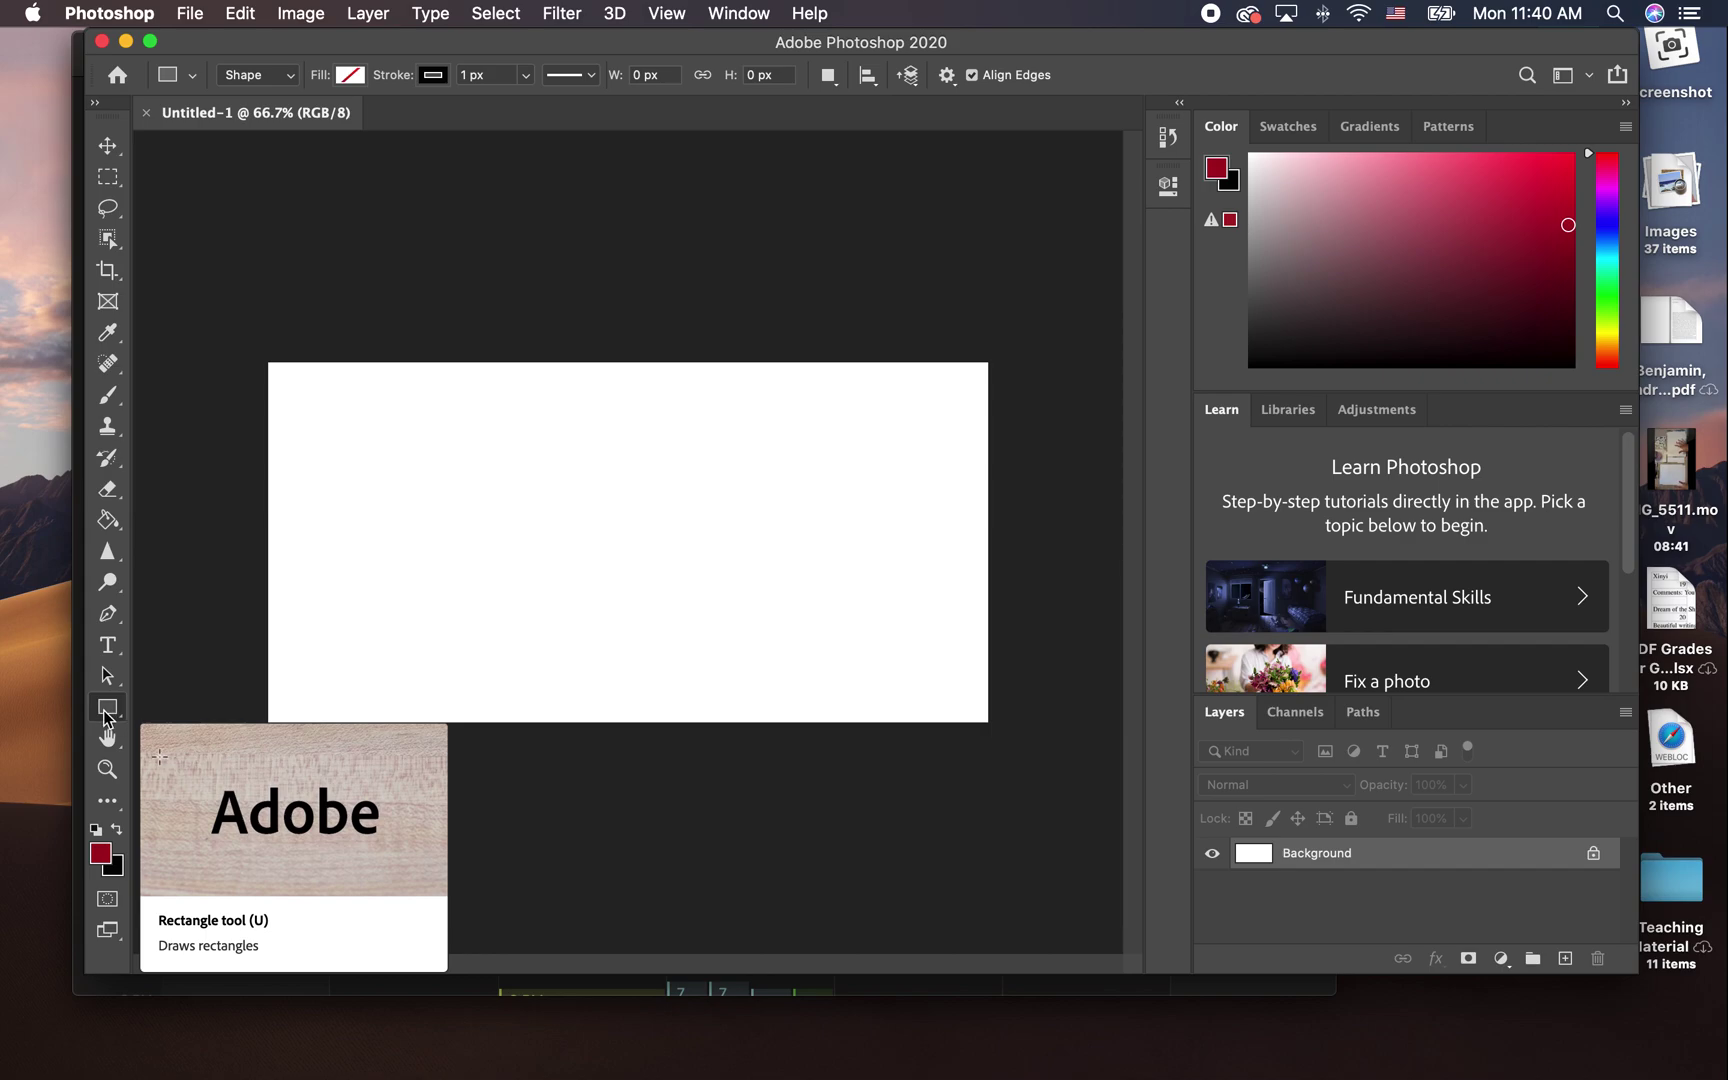
left_click(192, 77)
left_click(167, 77)
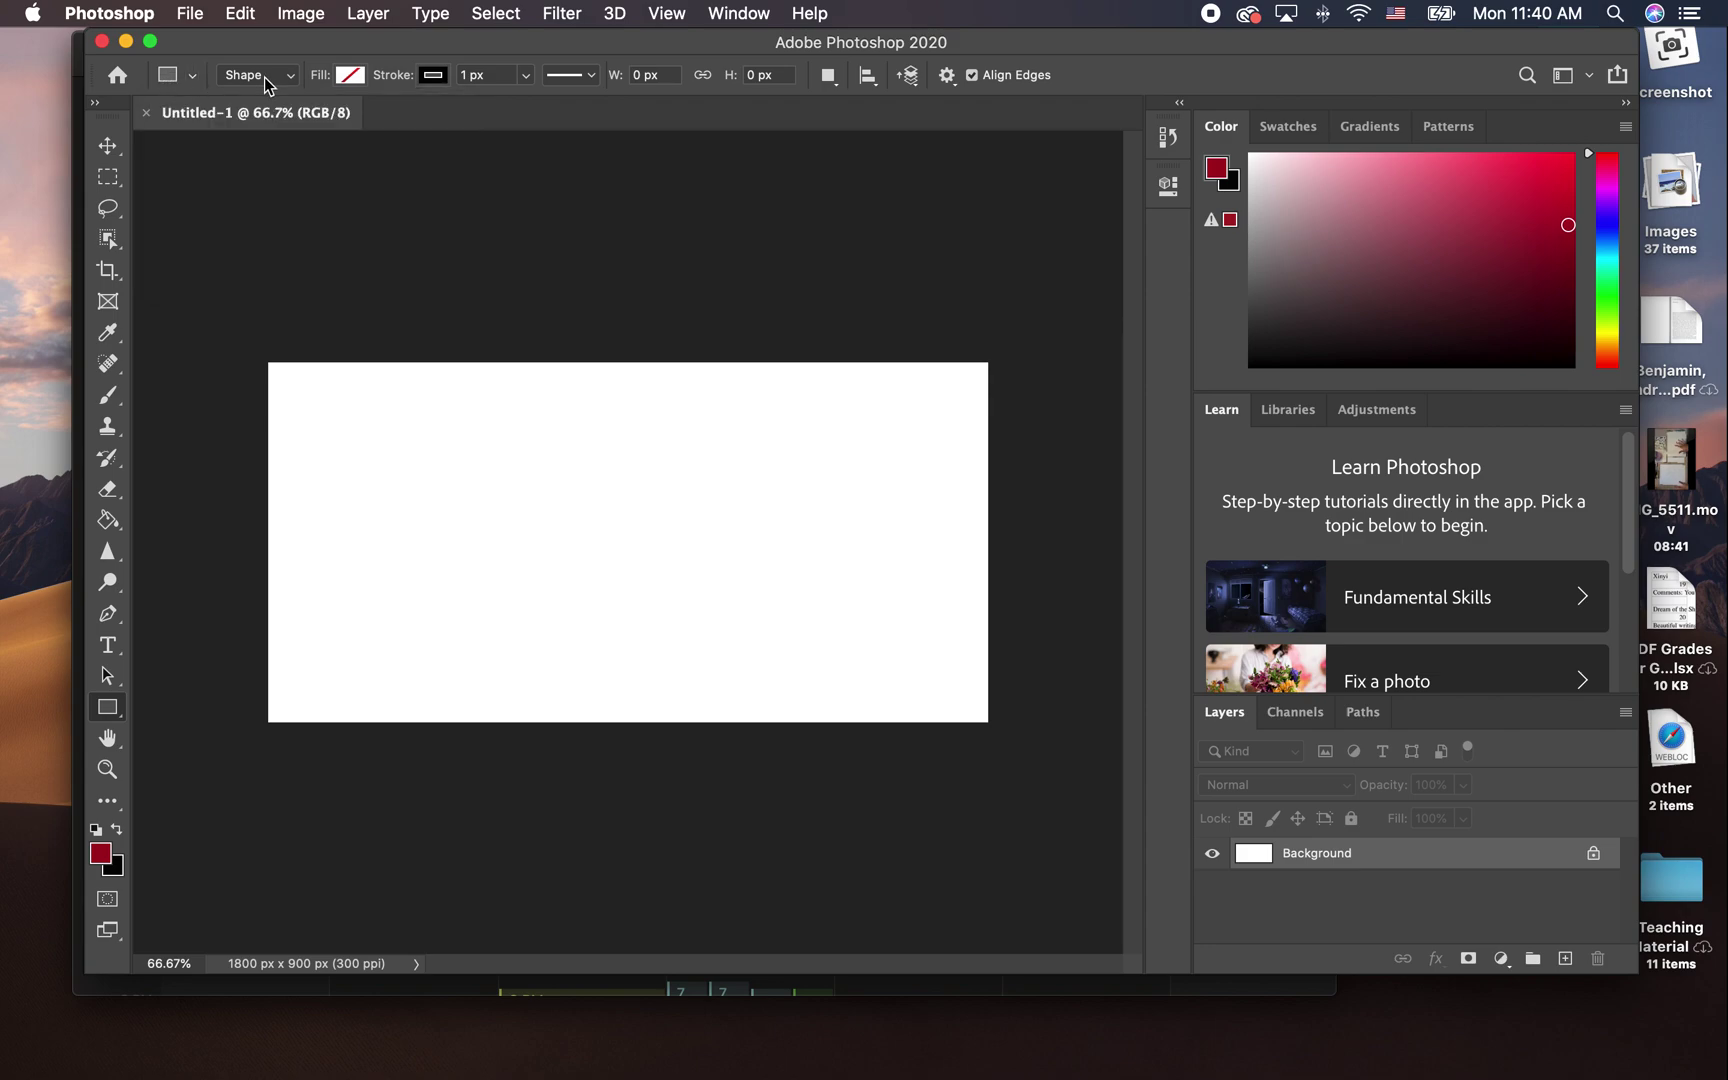
left_click(350, 77)
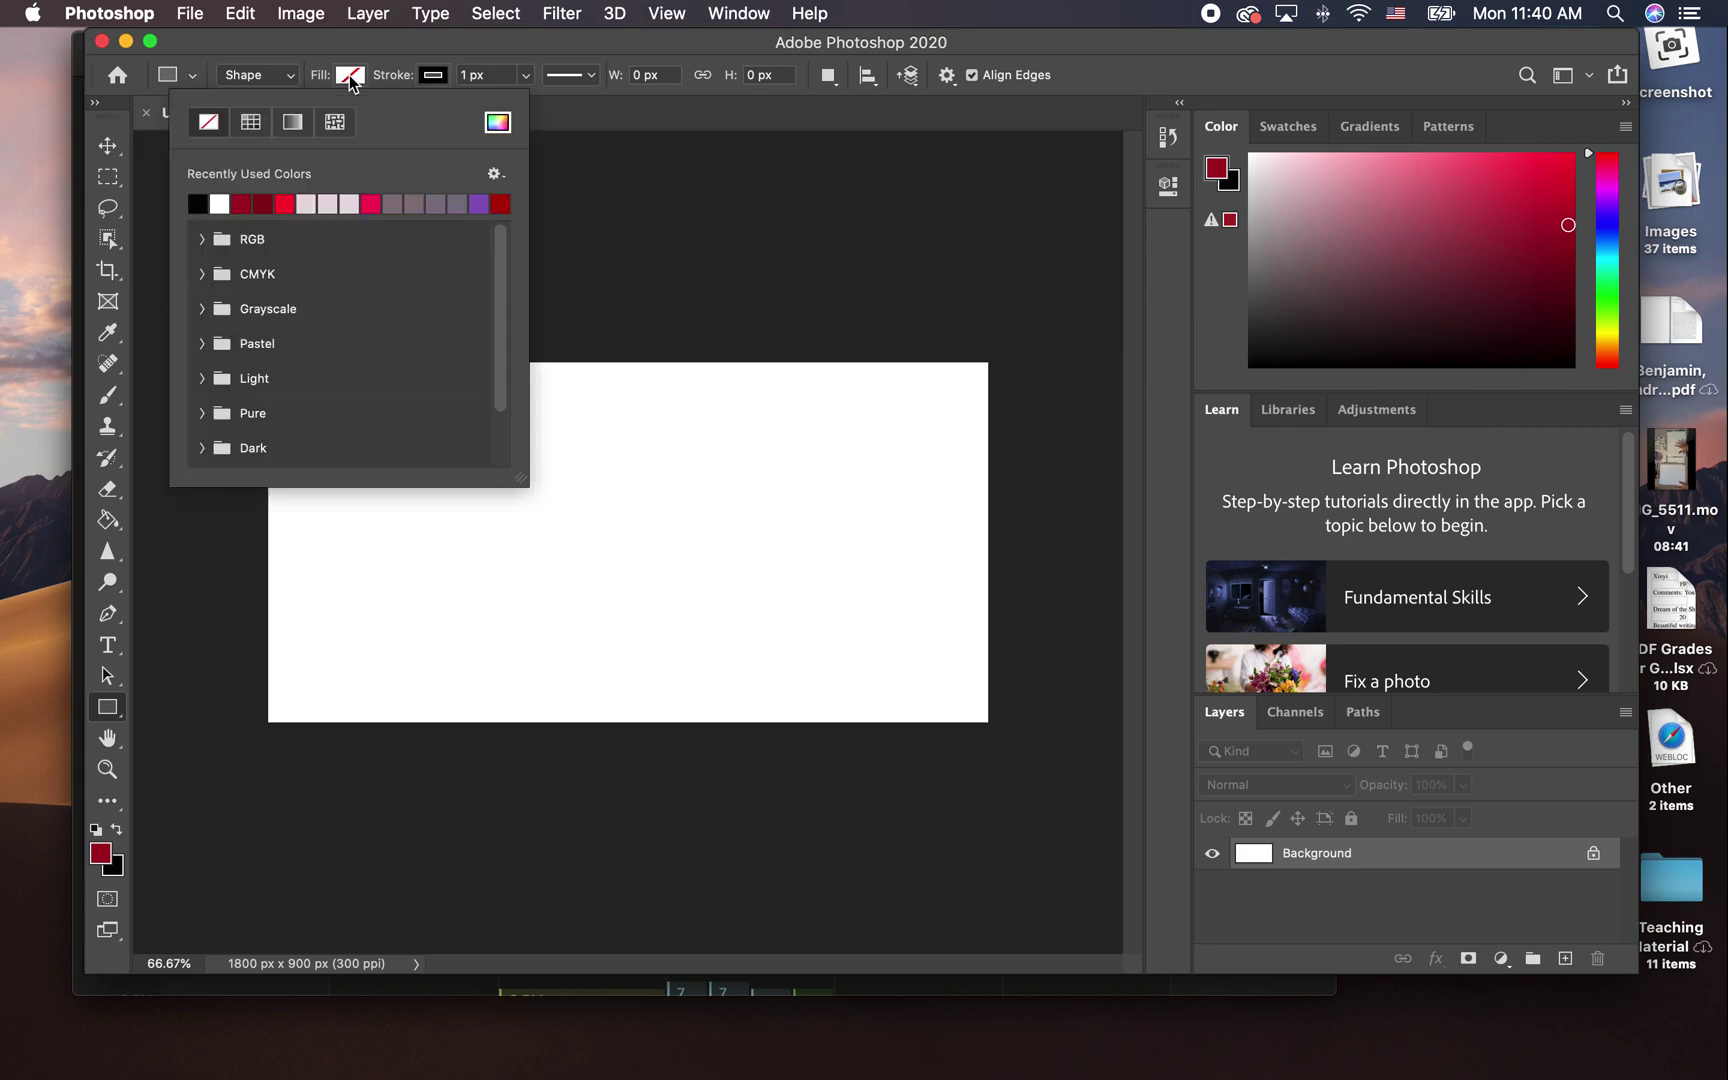
left_click(440, 75)
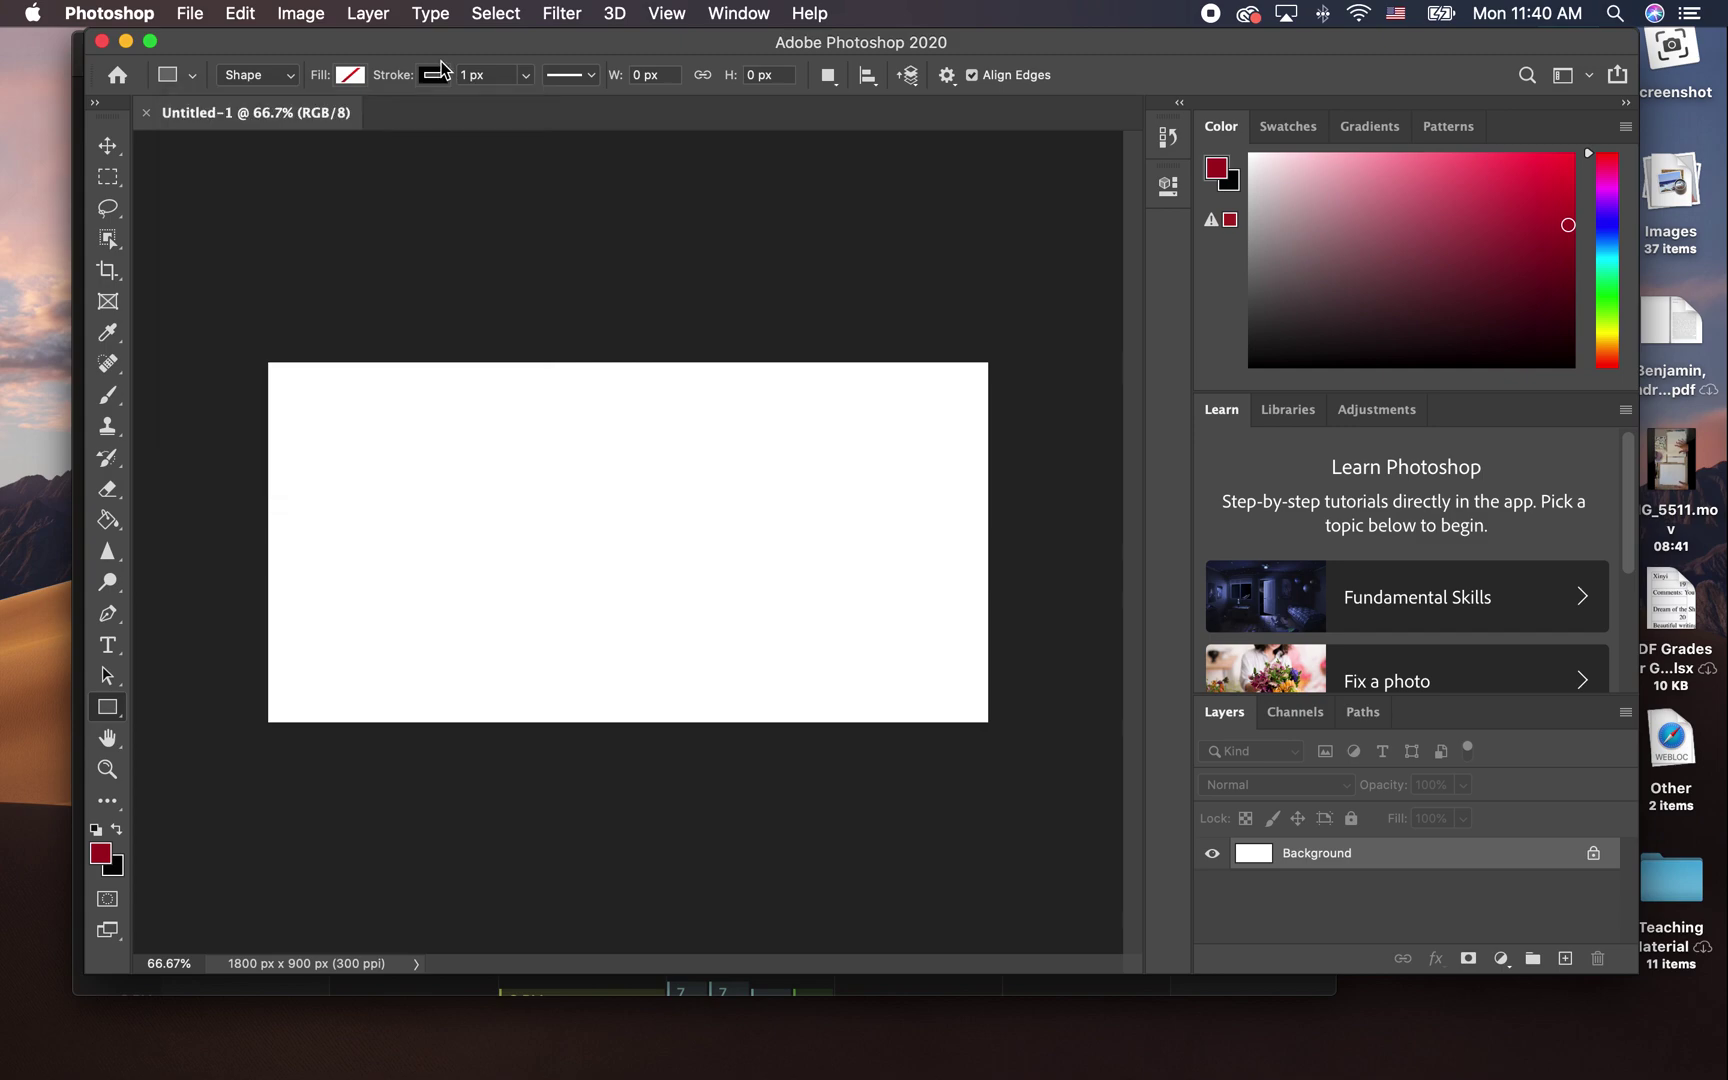
left_click(532, 75)
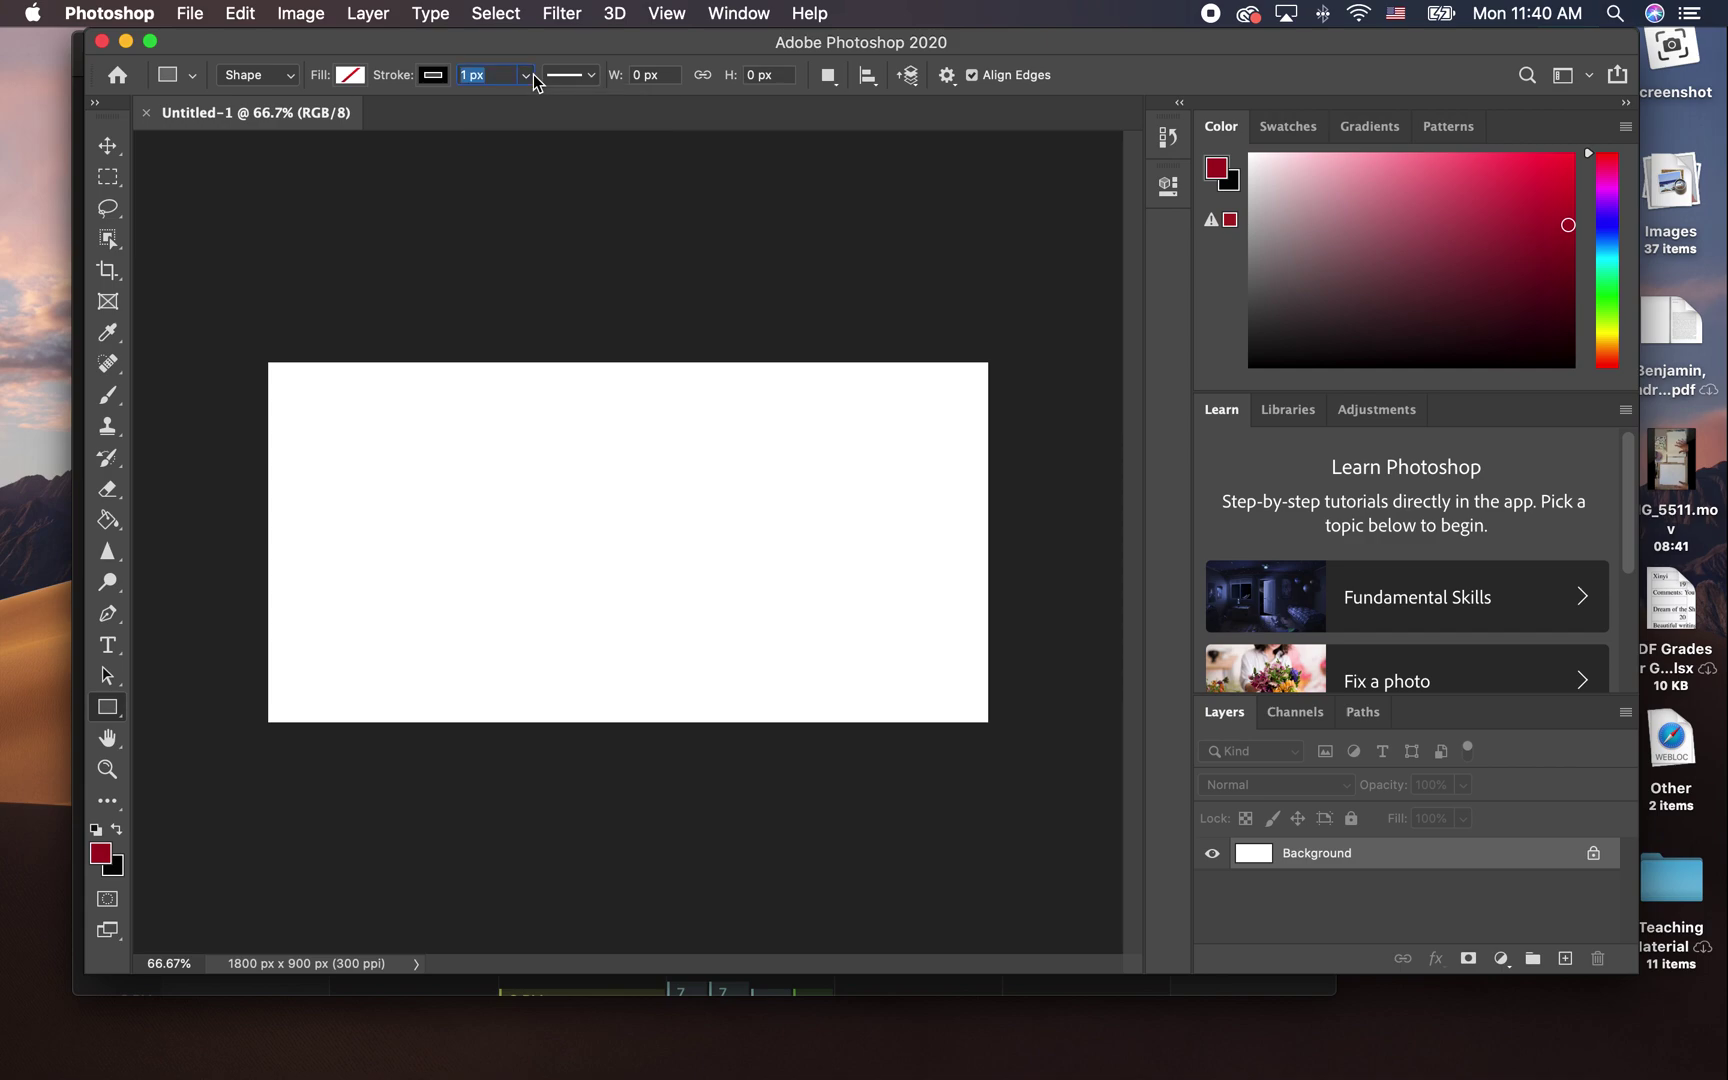
left_click(593, 76)
left_click(594, 76)
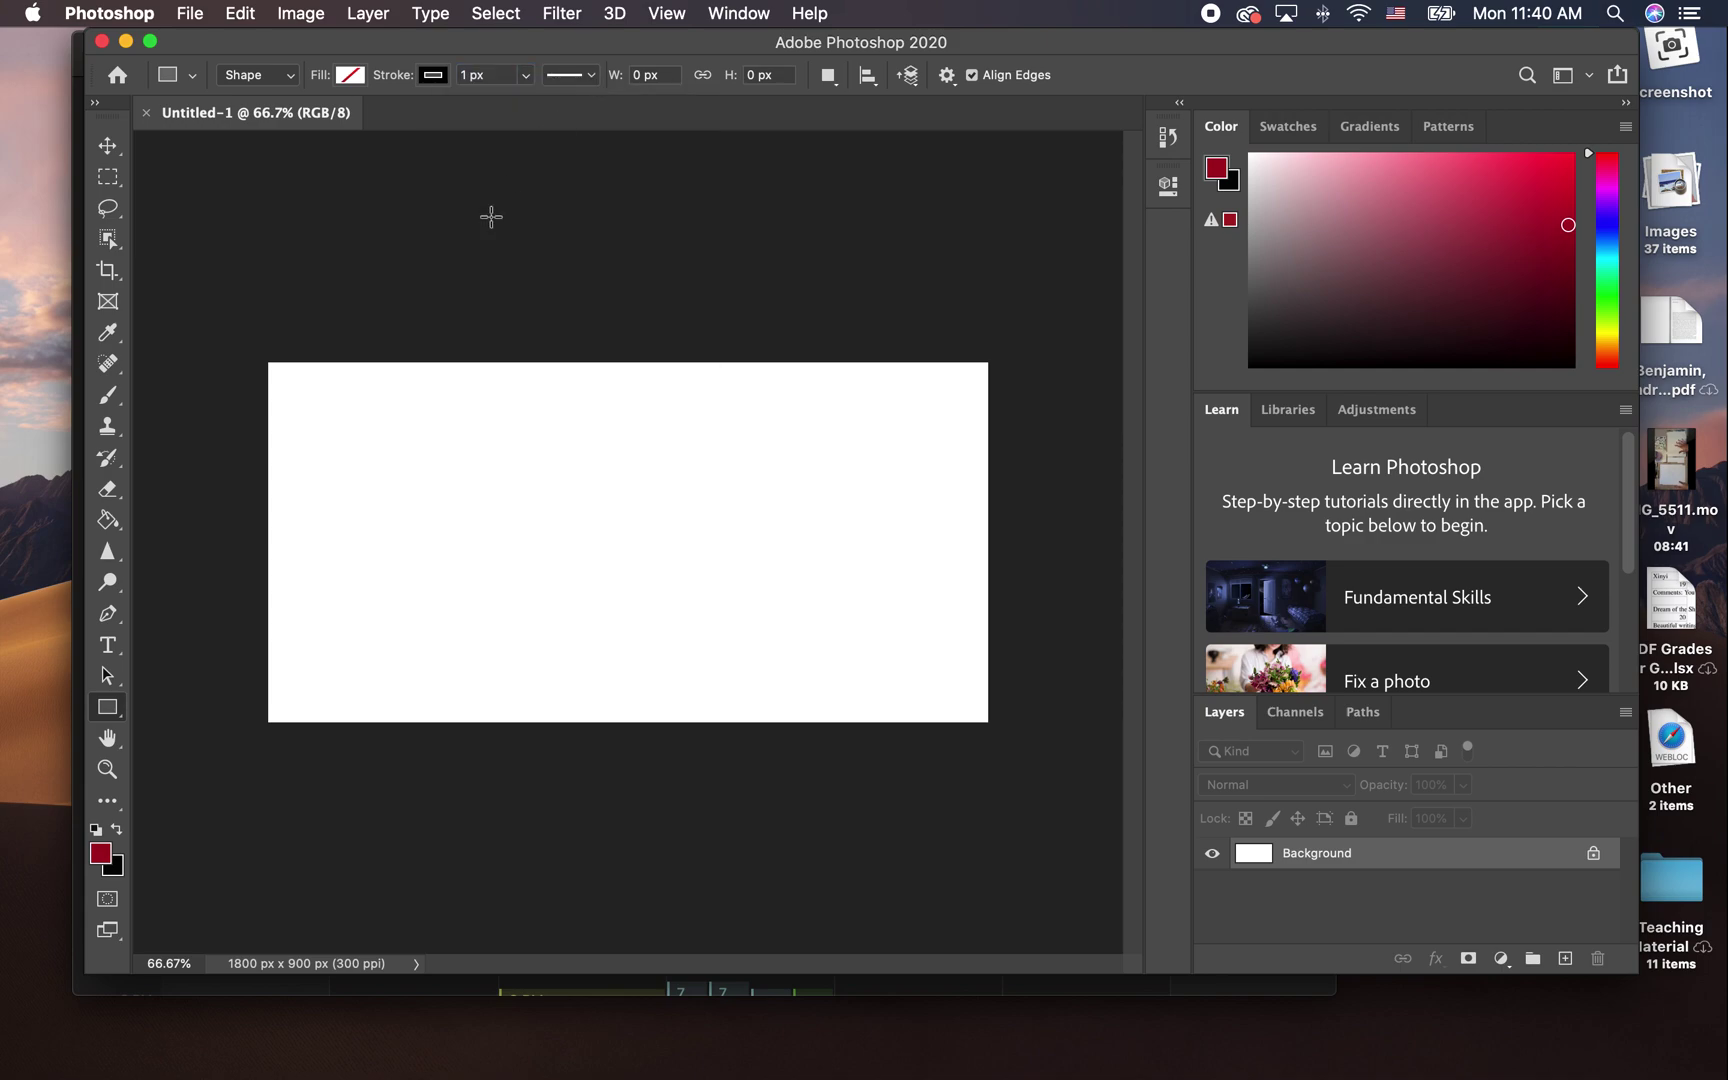
left_click_drag(298, 397, 591, 687)
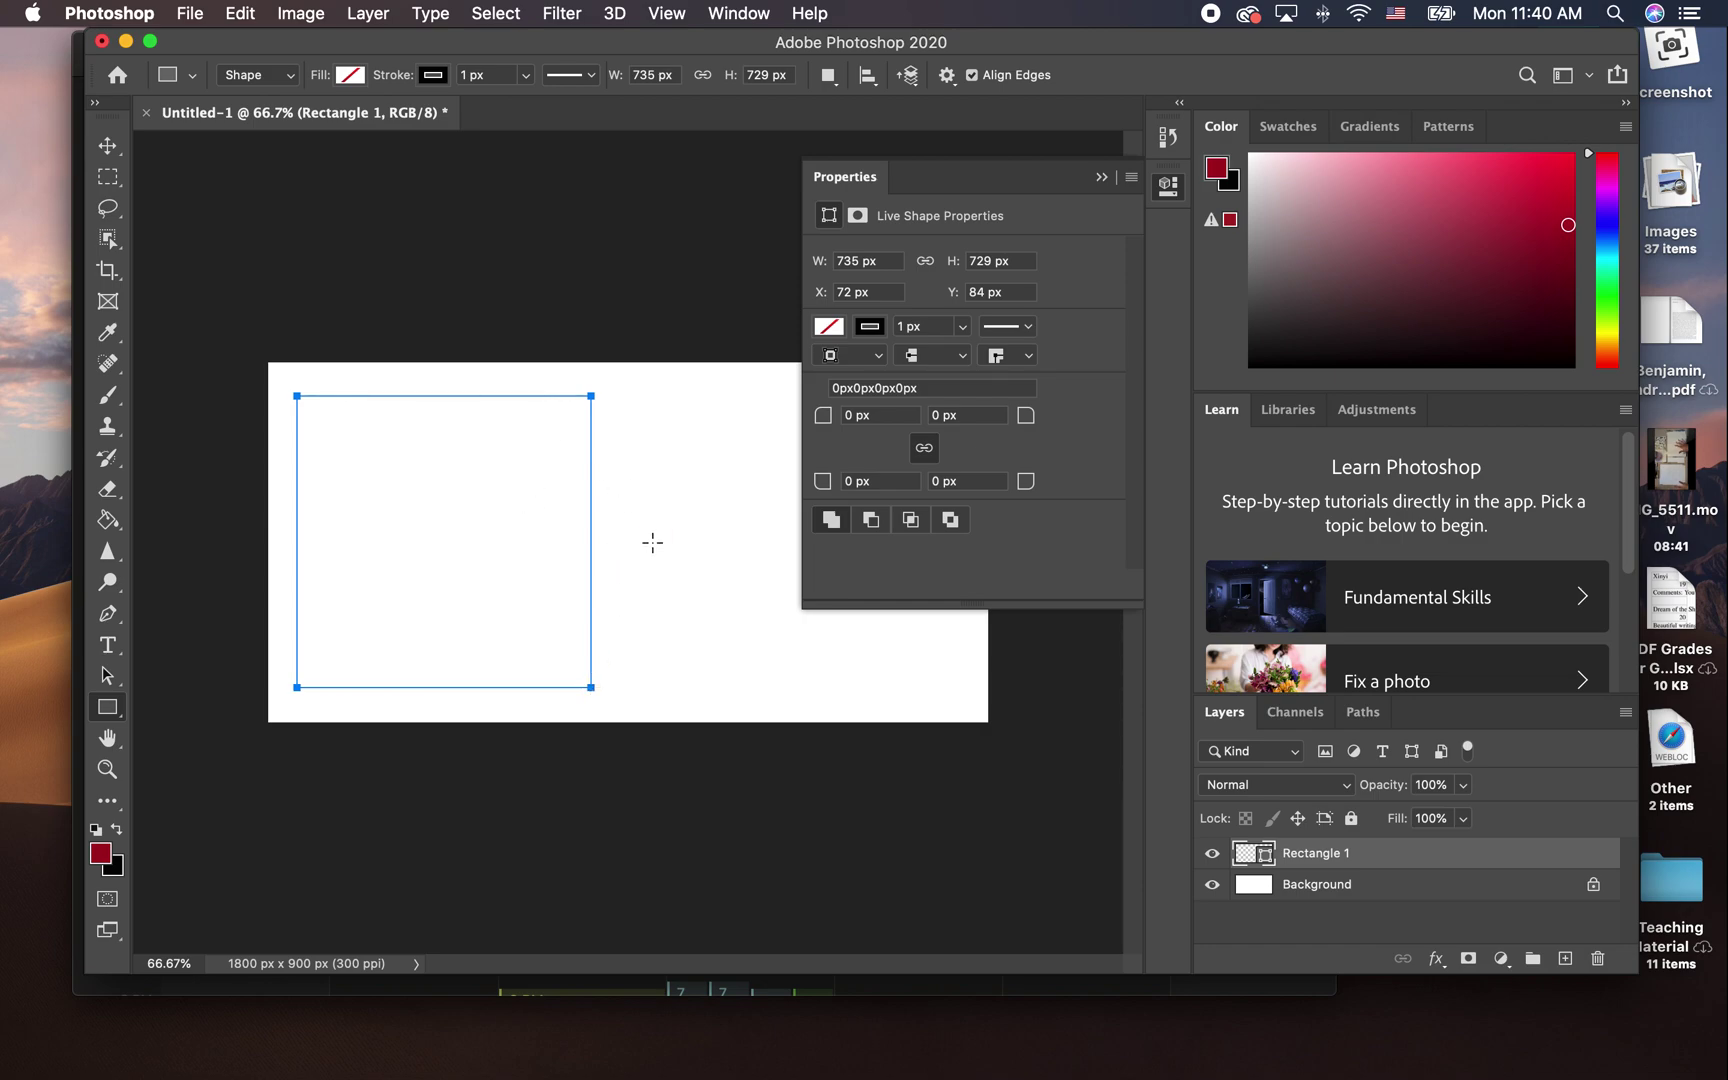
key("Return")
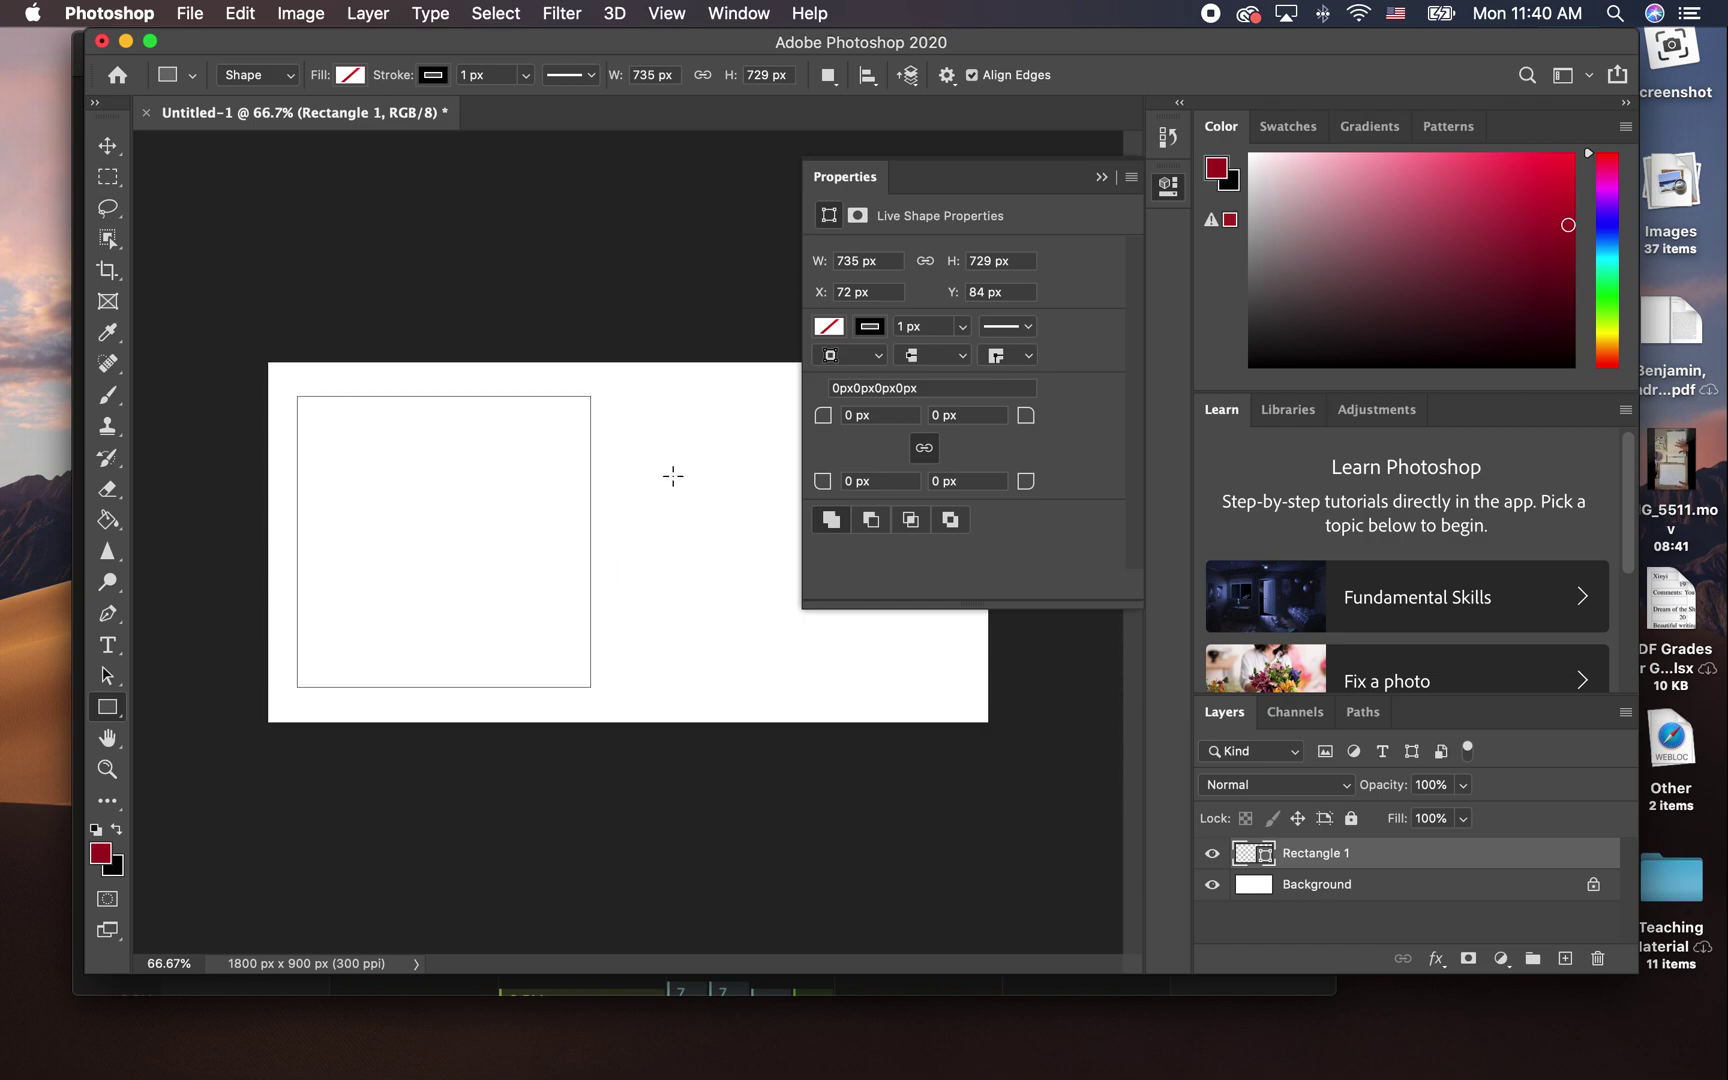
- Duplicate the large square and place the copy level with it on the canvas's right half, leaving a gap between them
left_click(119, 149)
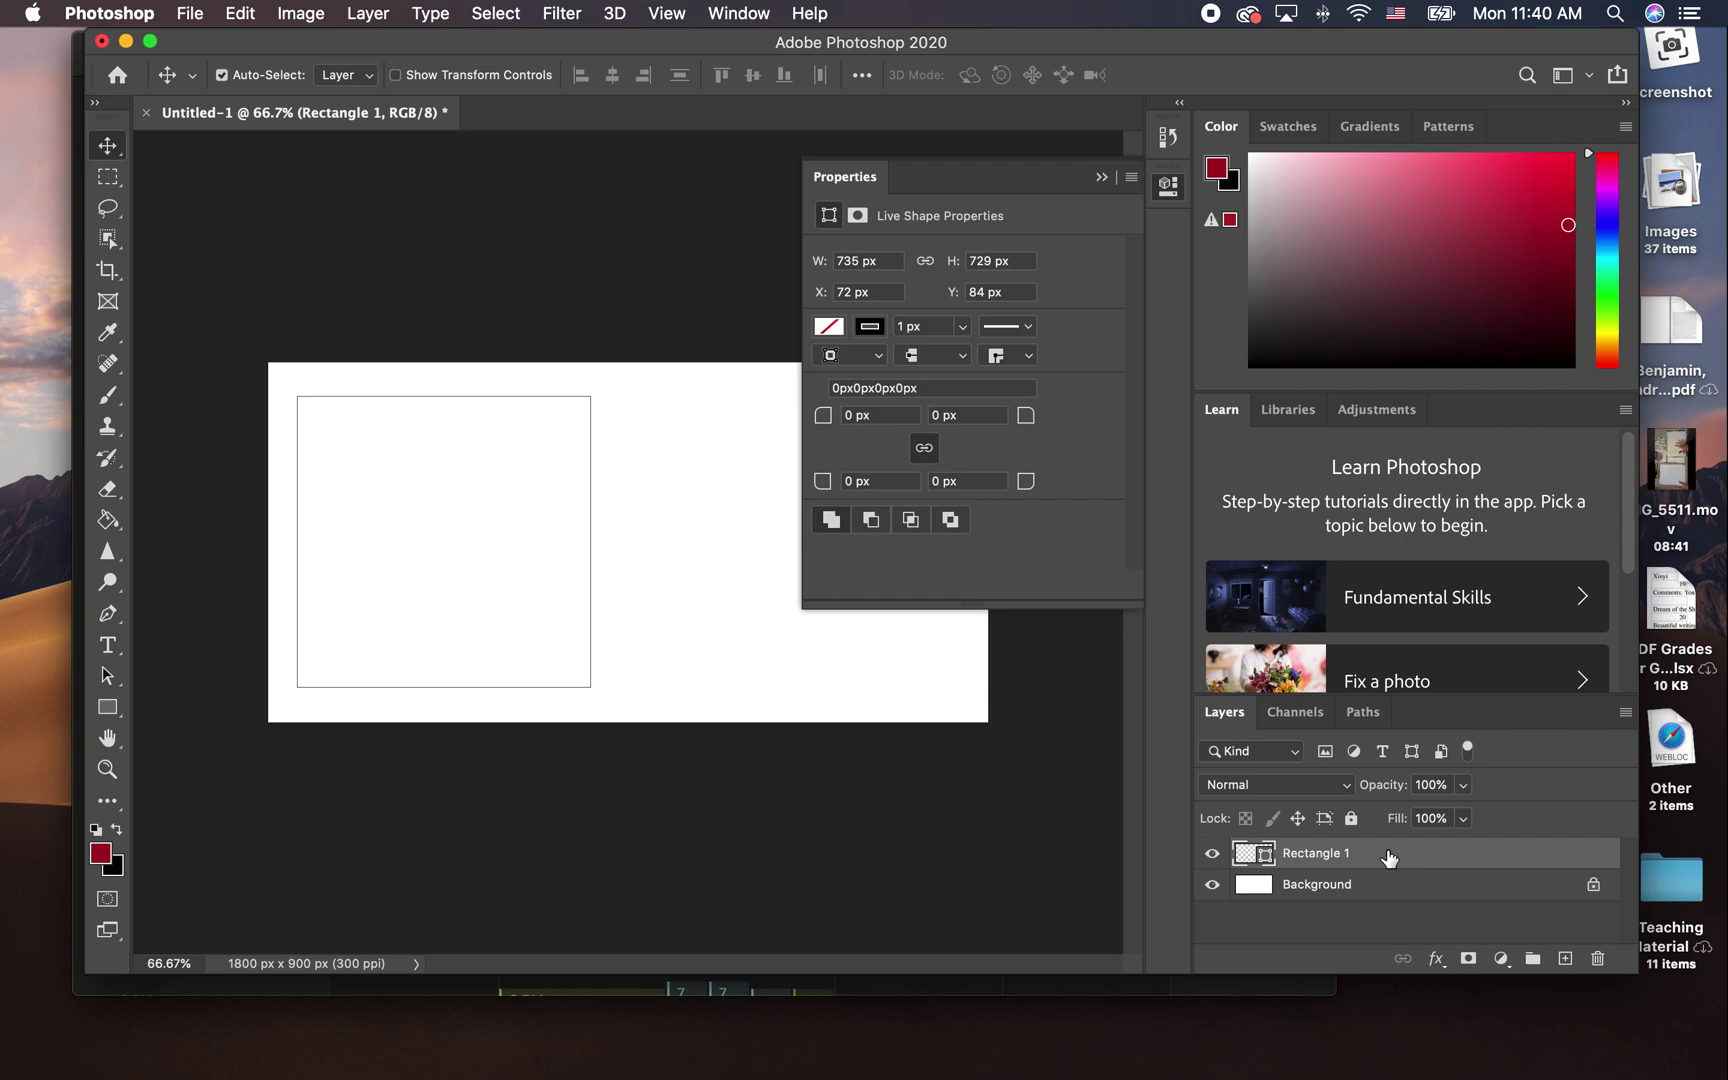
key("super")
key("super+c")
right_click(1388, 857)
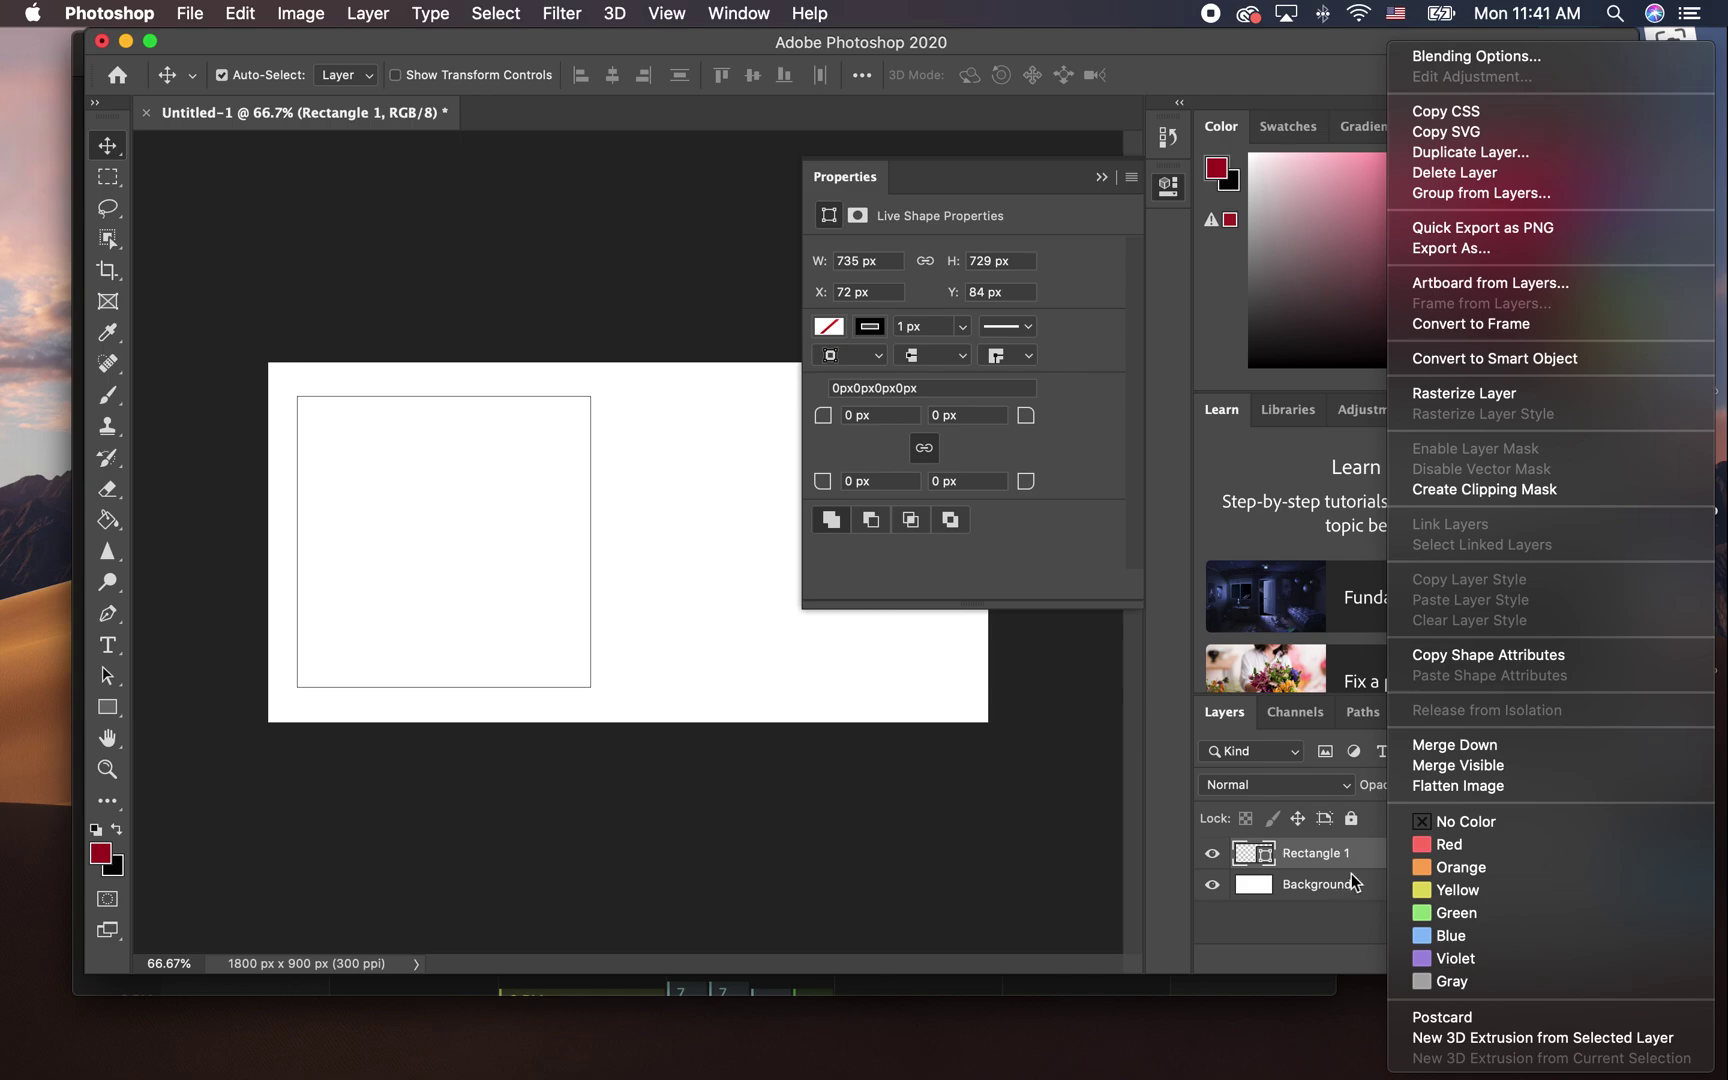
right_click(1355, 846)
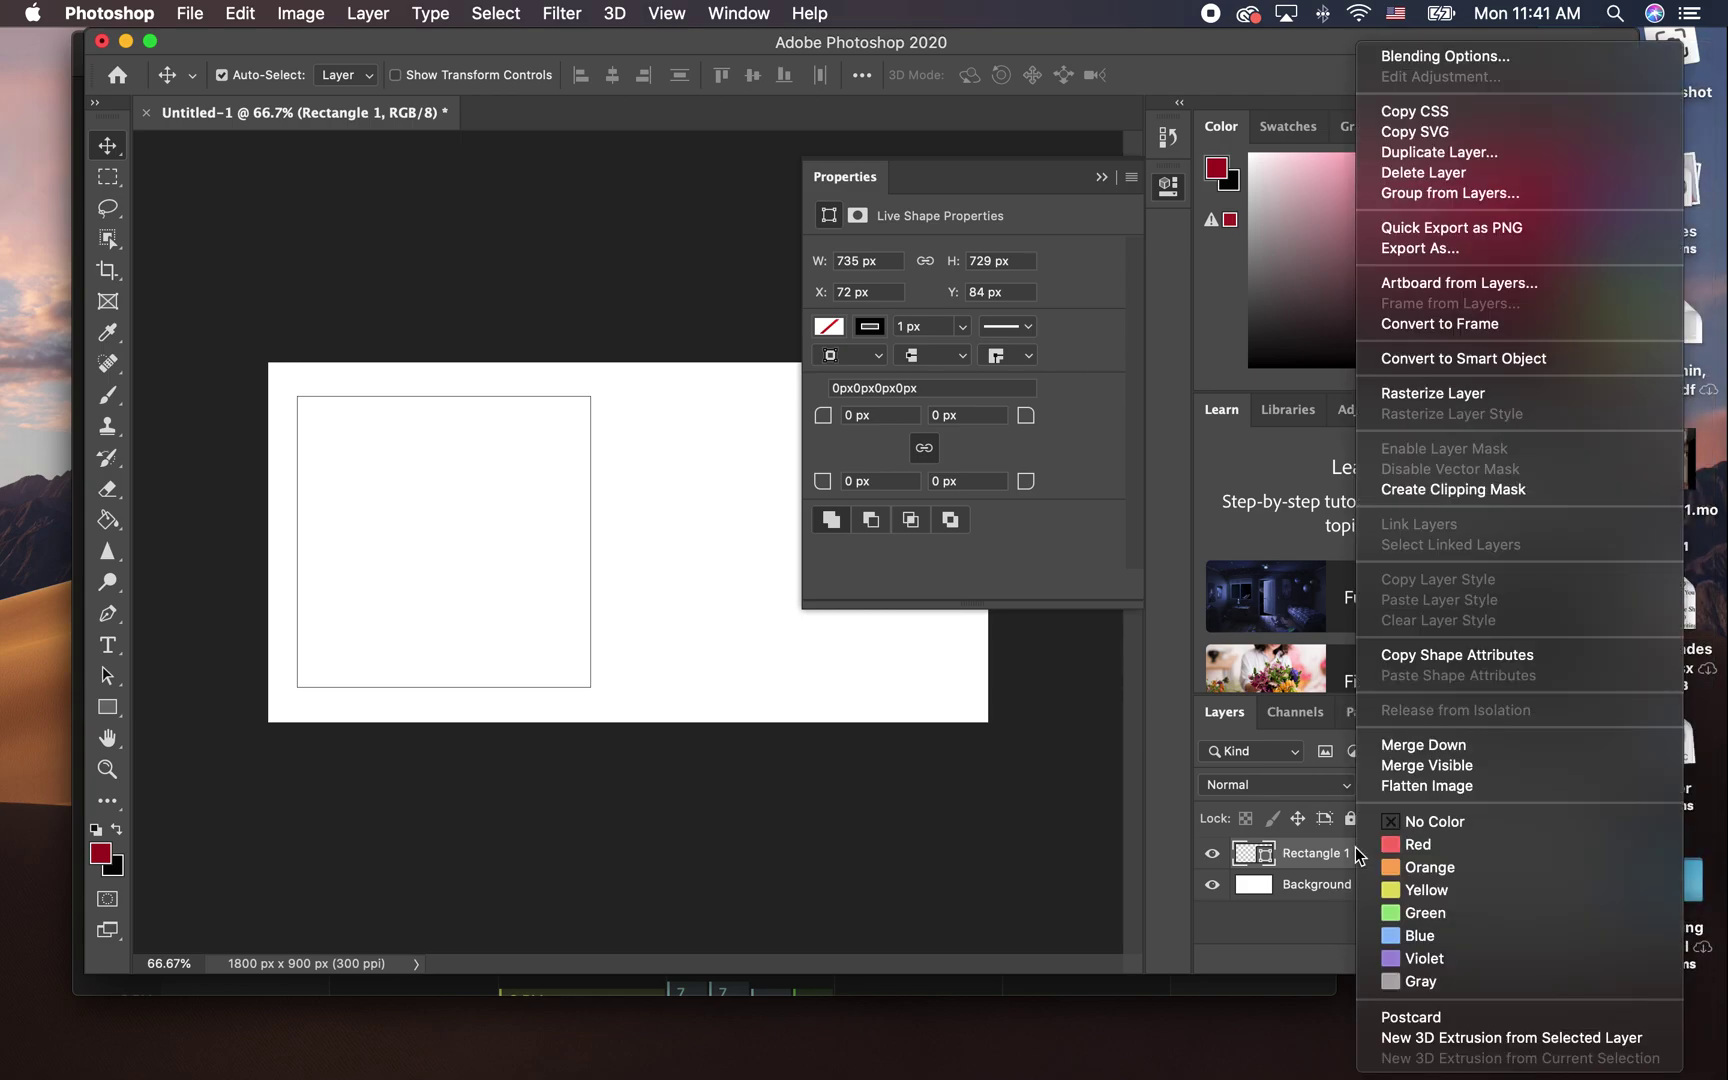
left_click(1355, 846)
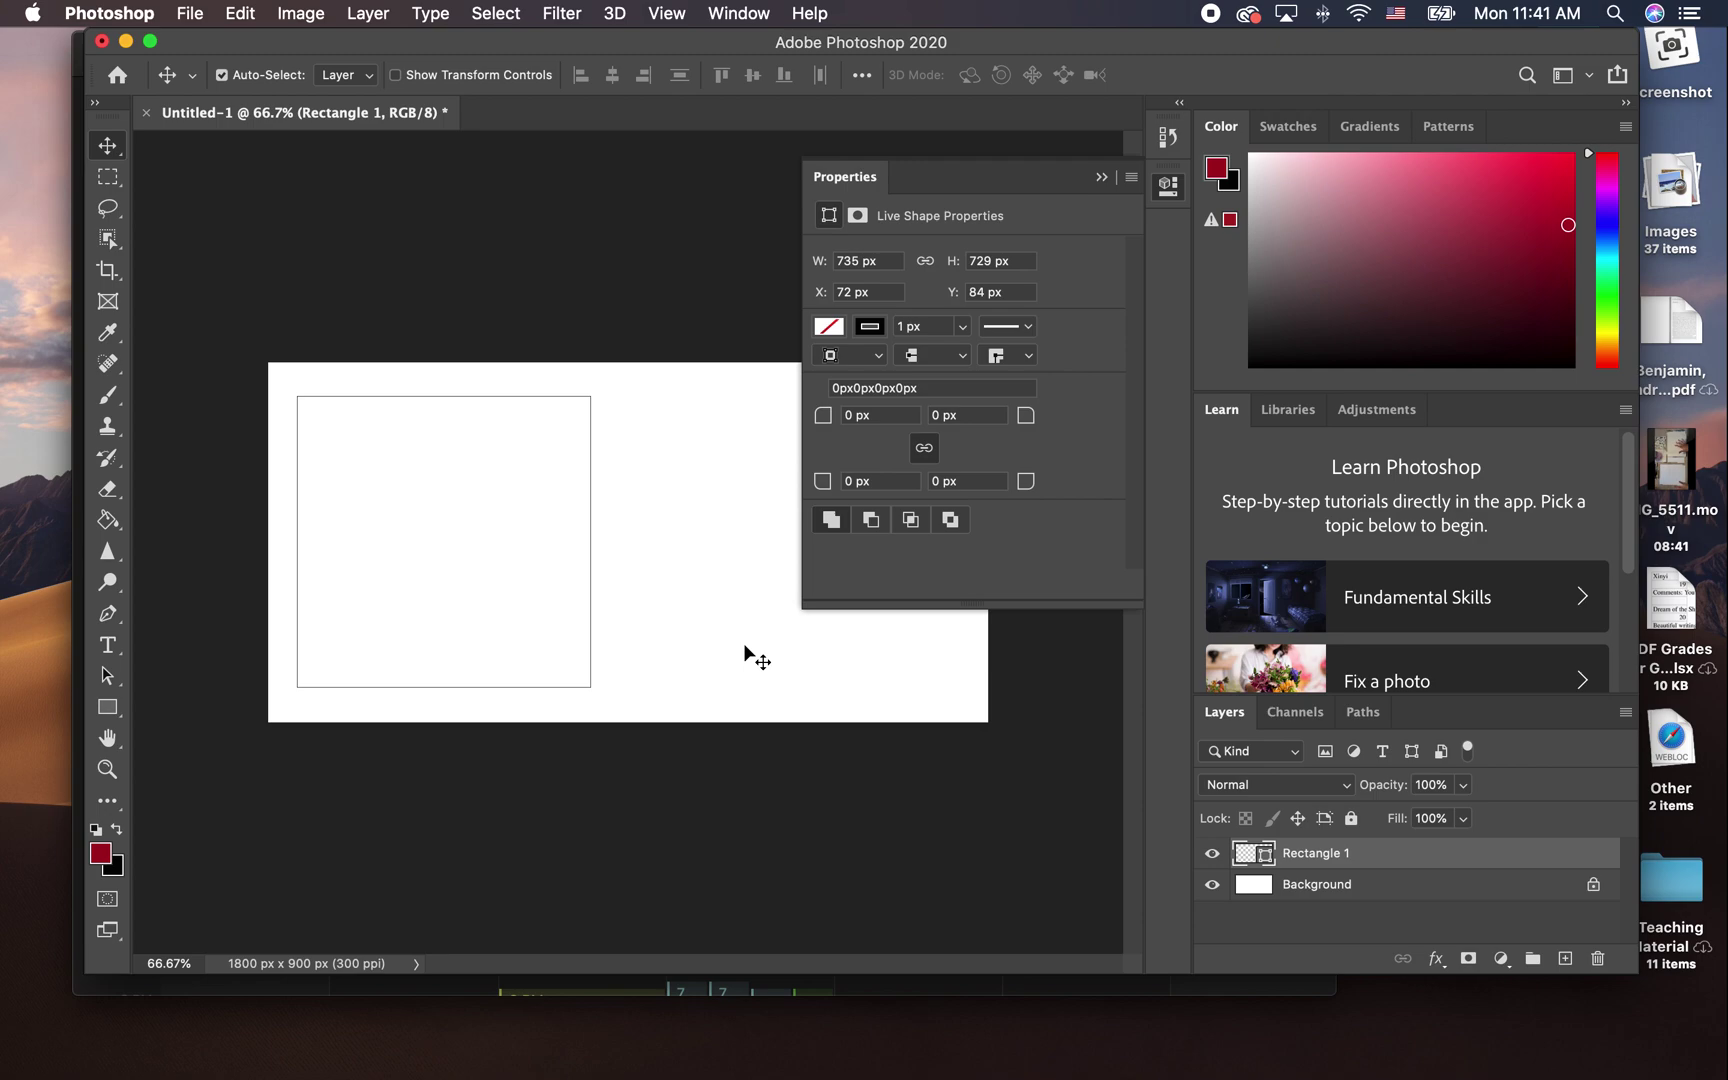
left_click_drag(742, 643, 926, 643)
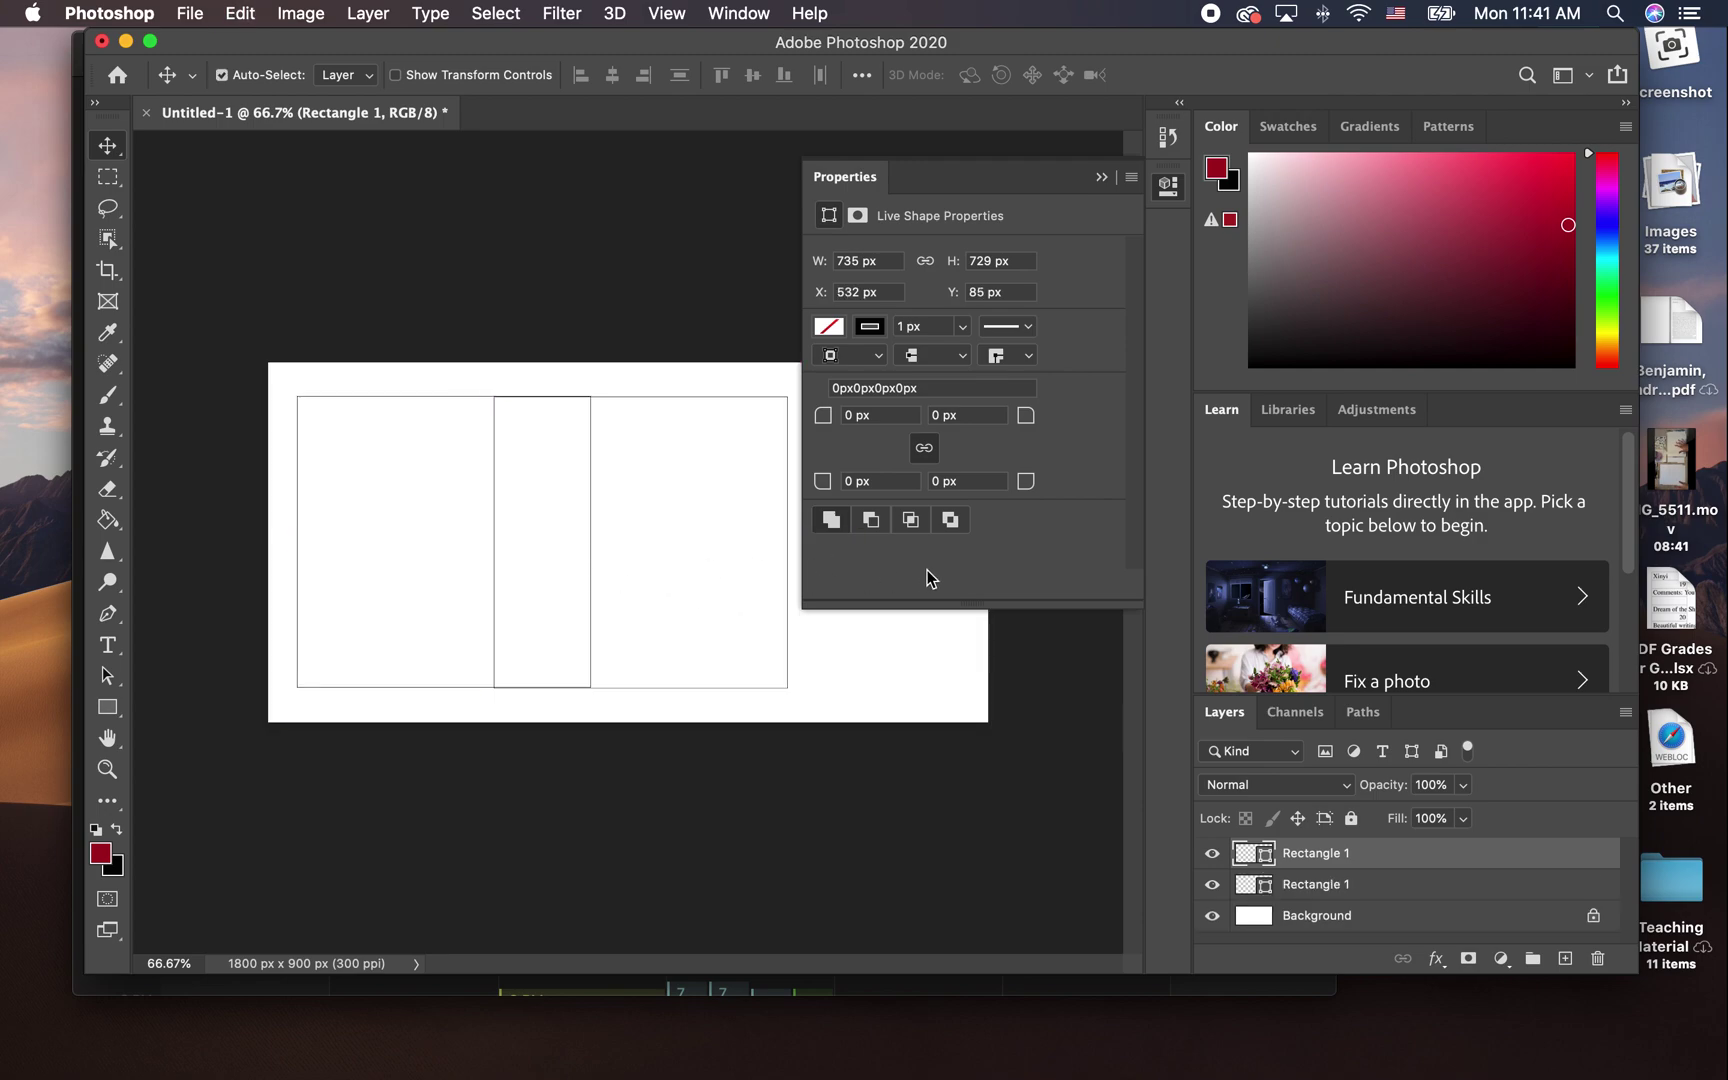
left_click(1101, 178)
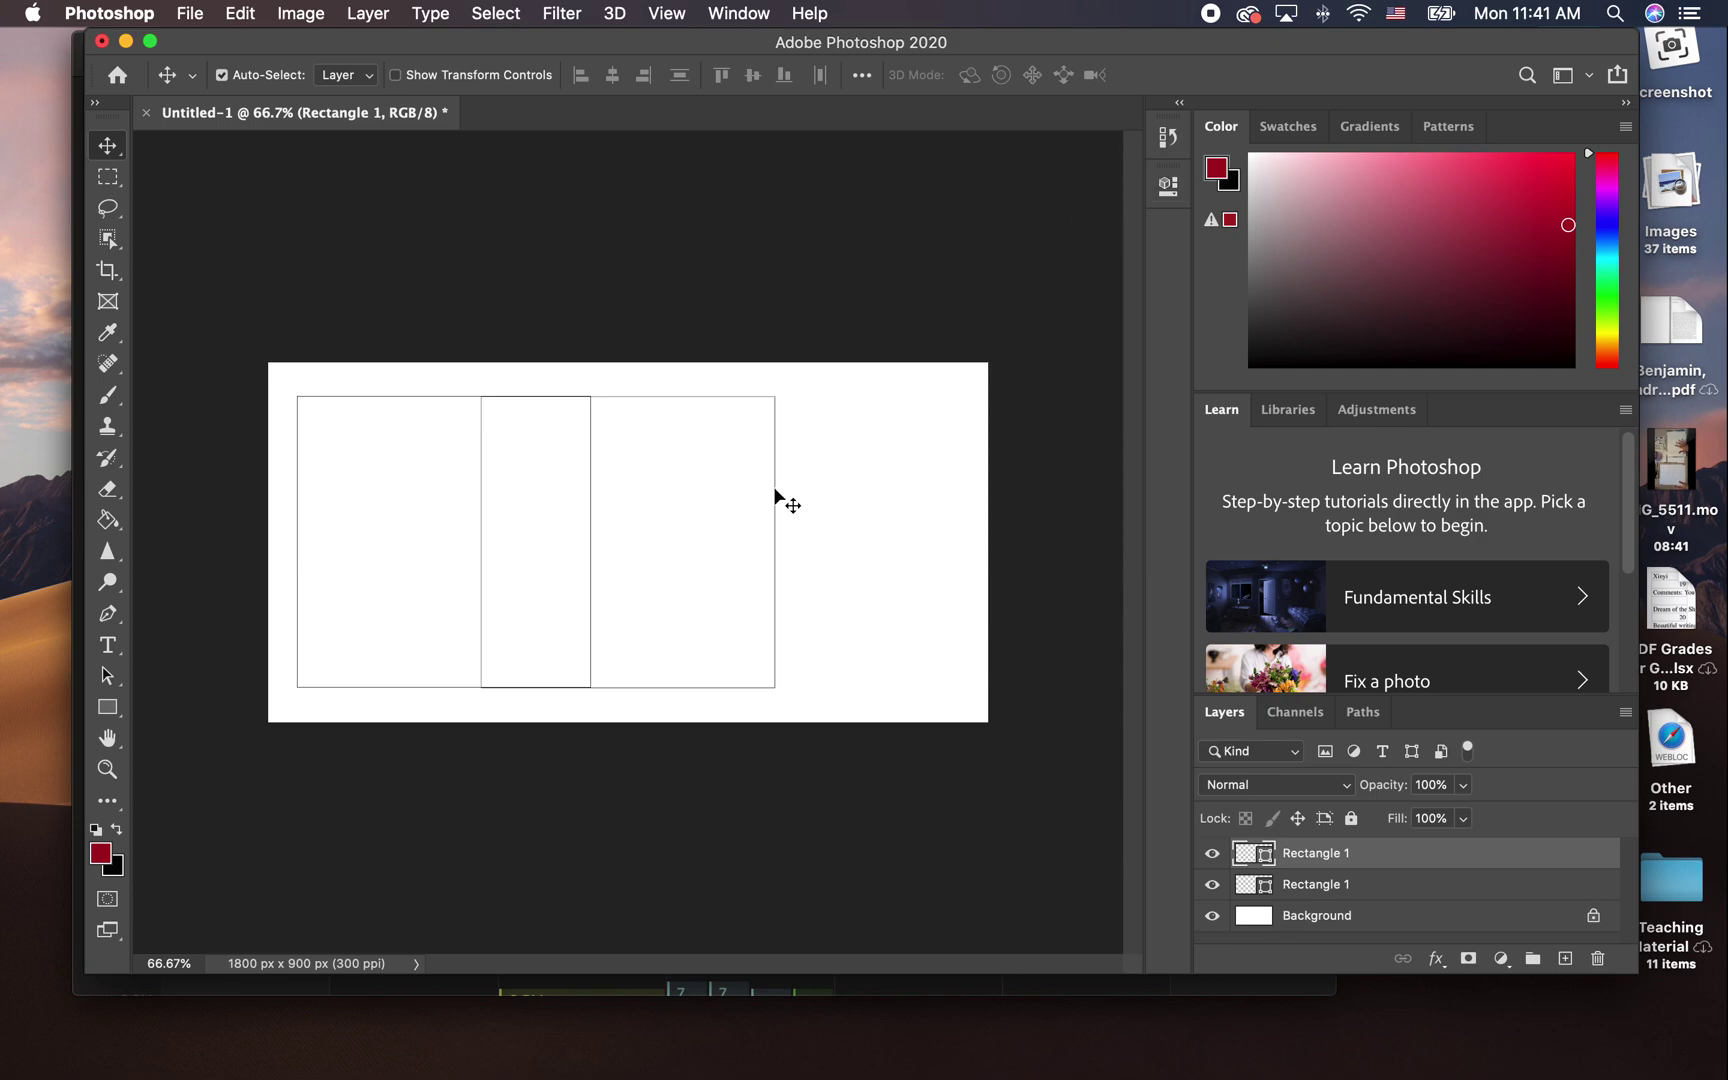
left_click_drag(775, 495, 949, 493)
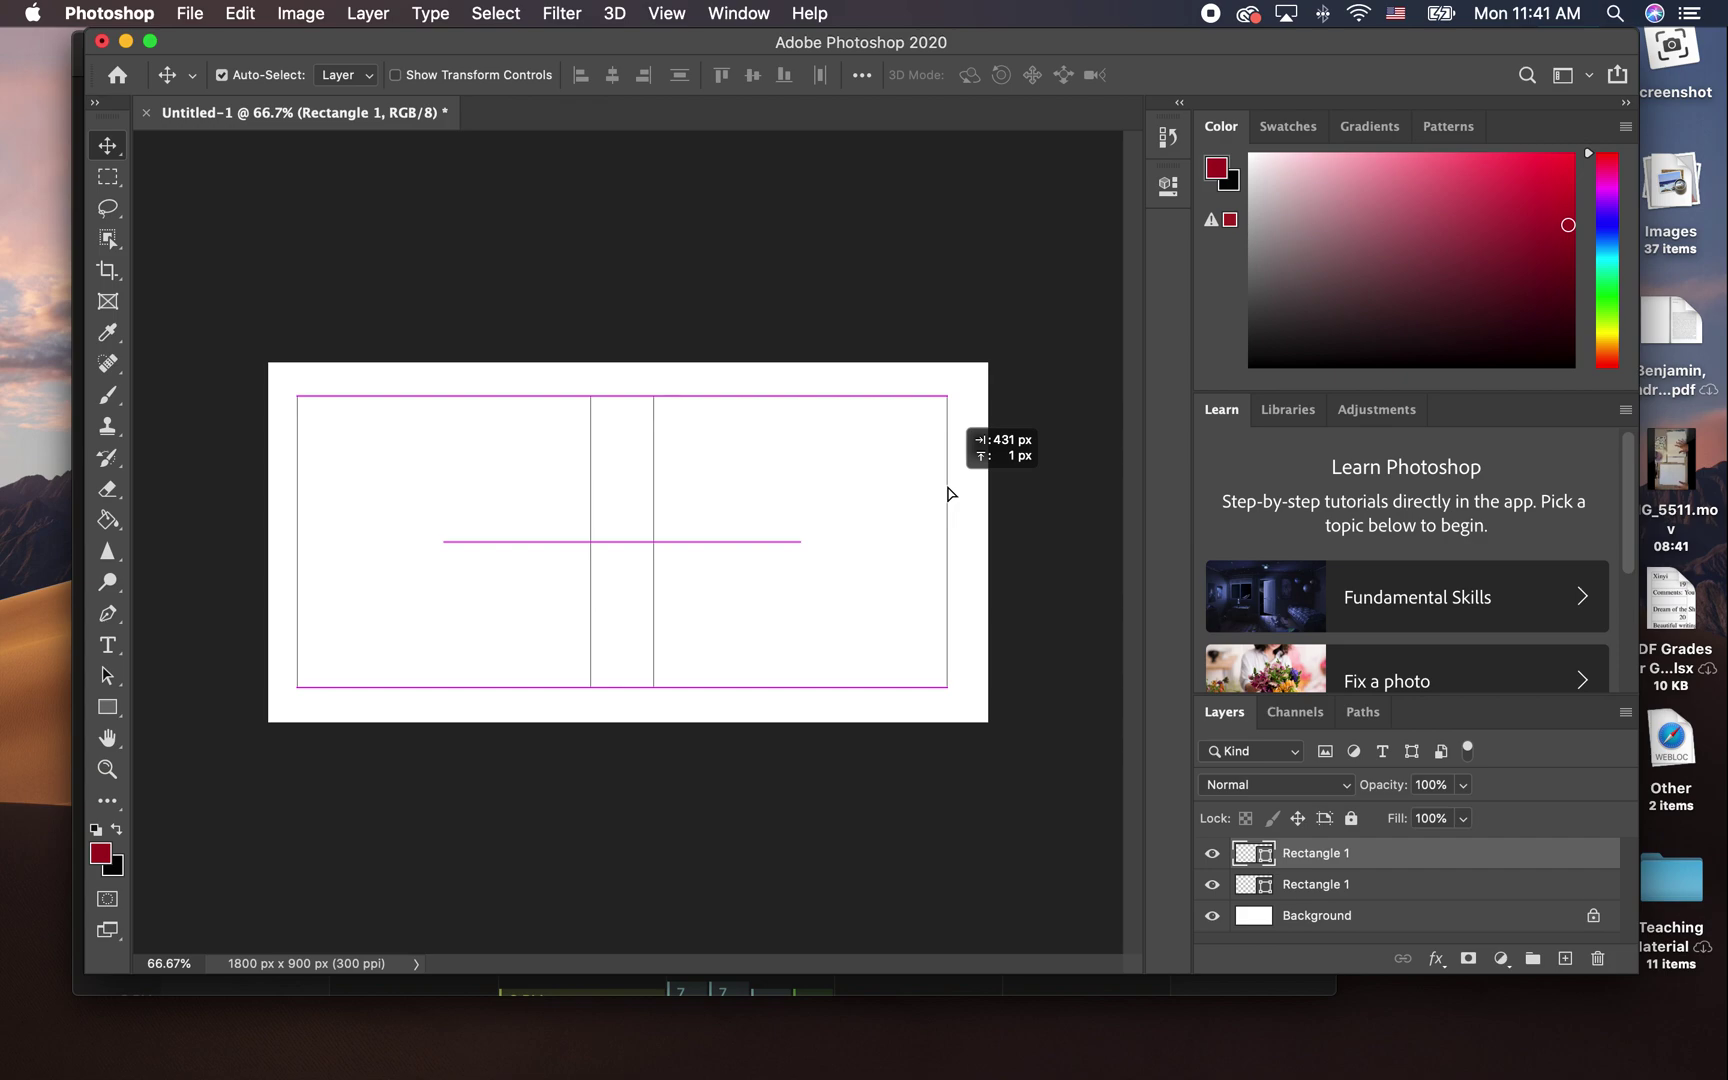
left_click_drag(949, 493, 948, 492)
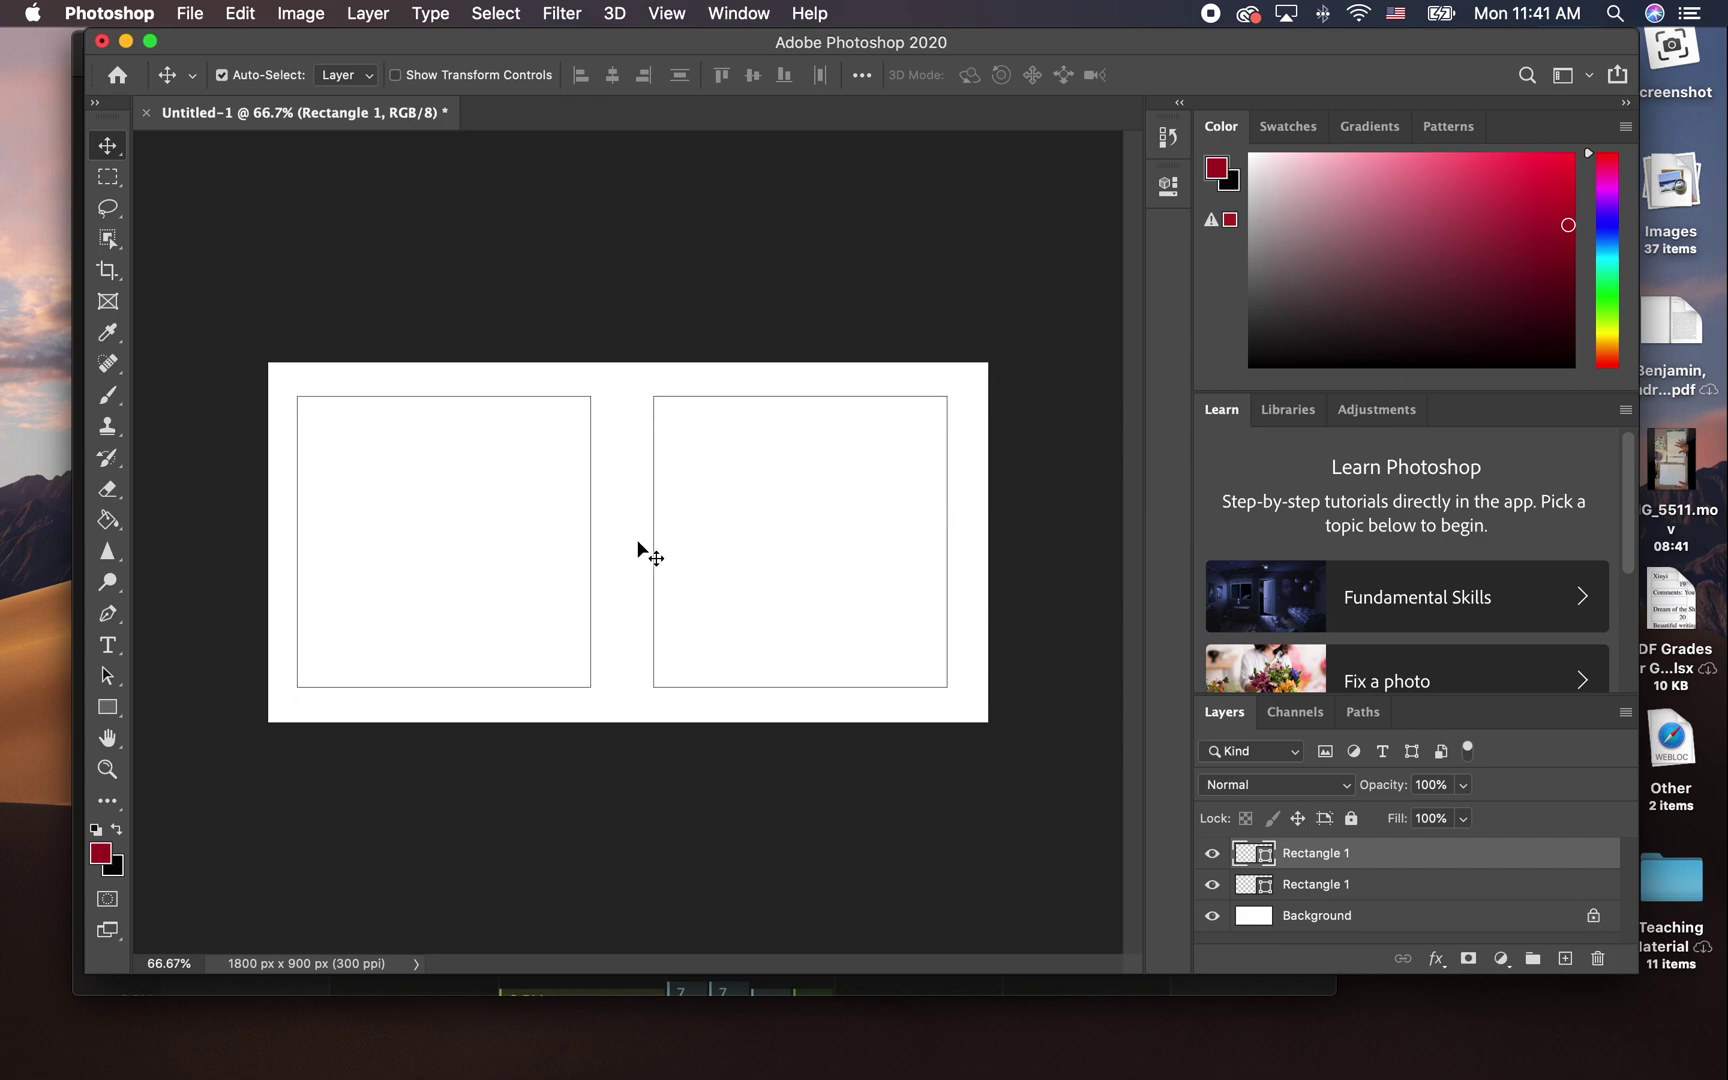
- Move the left square slightly right, to about X 106 px, keeping it level with the other square
left_click(592, 566)
left_click_drag(592, 577, 609, 574)
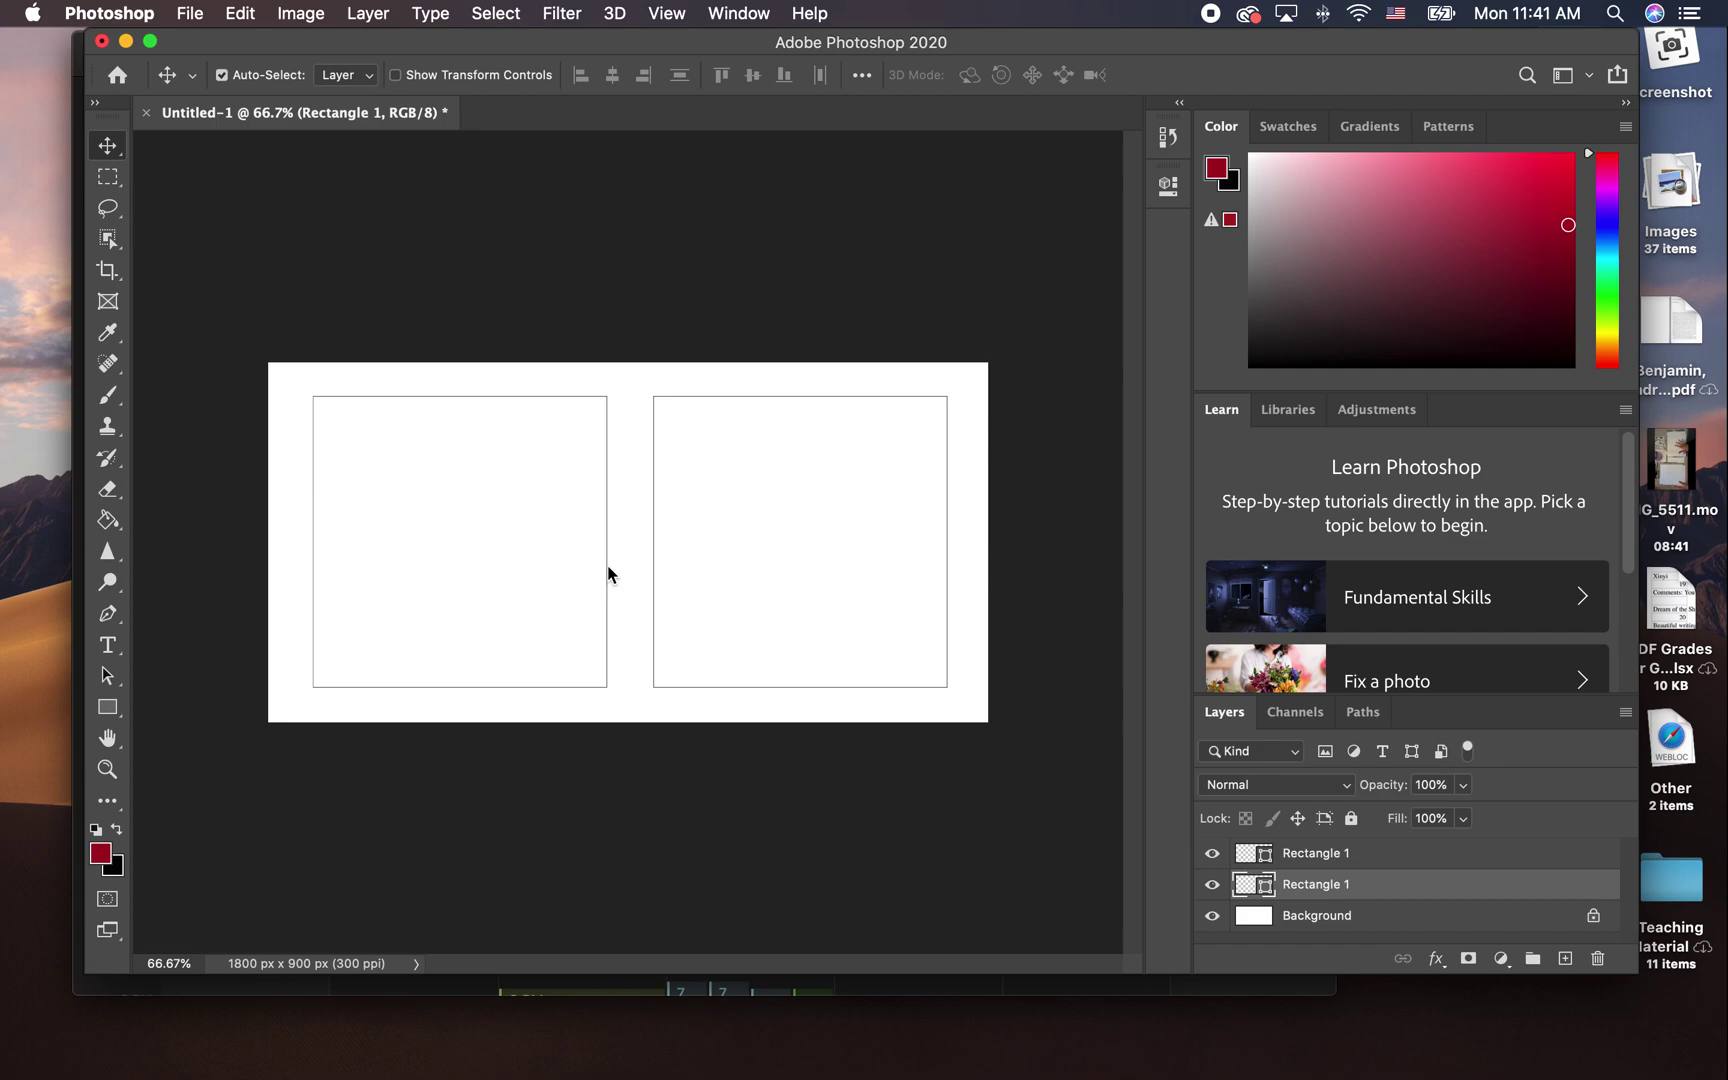
key("Left")
key("Left")
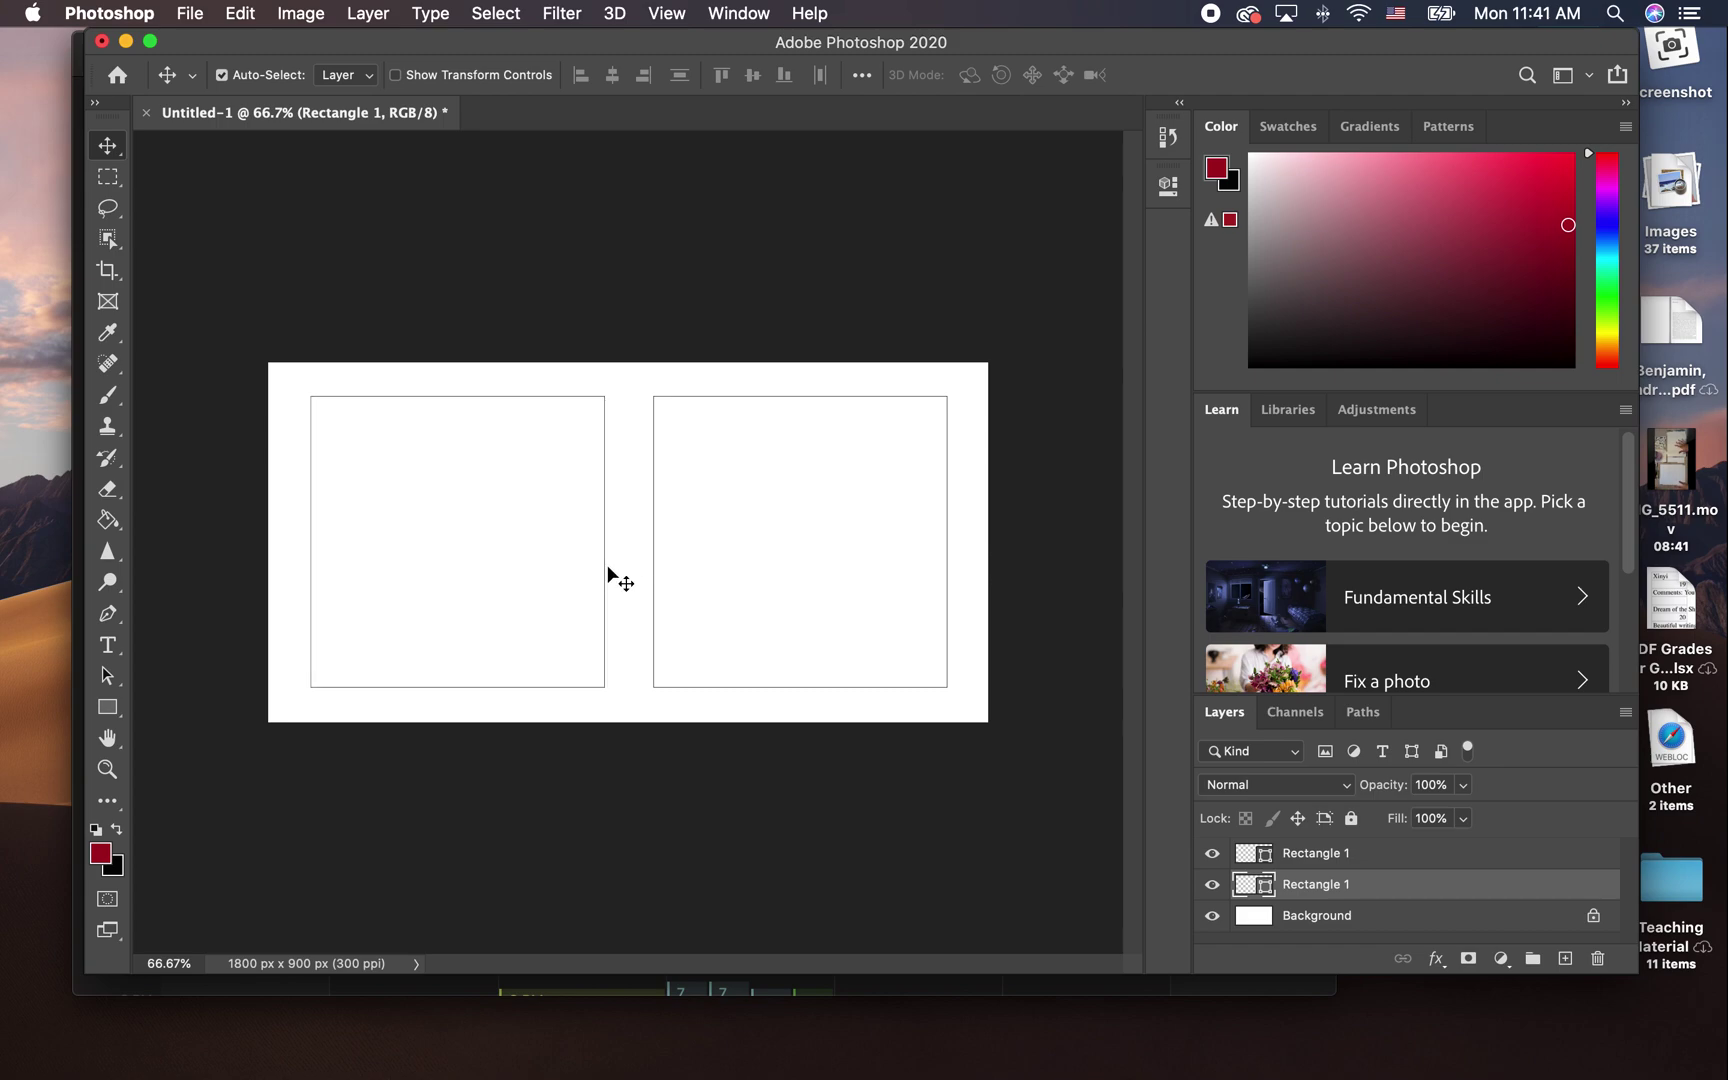
- Nudge the right square a few pixels left to even out the margins around the two squares
left_click(655, 582)
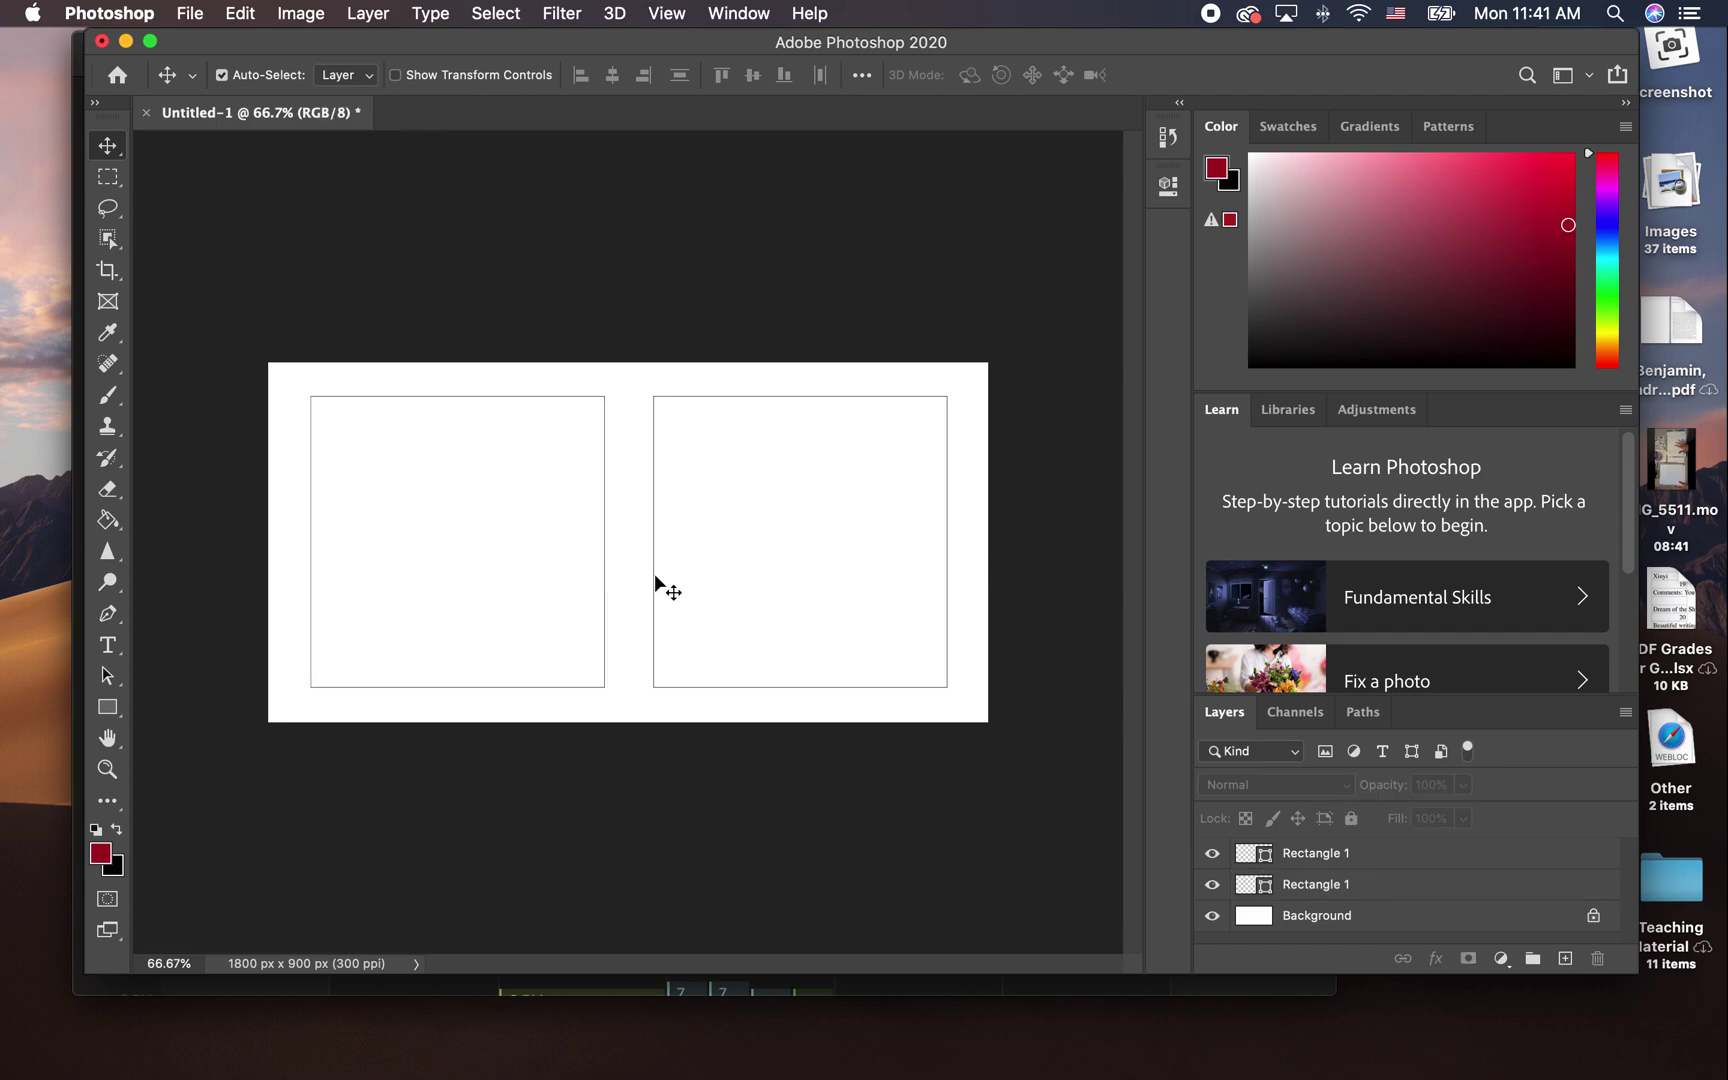
left_click(655, 577)
key("Left")
key("Left")
key("Left")
key("Left")
key("Left")
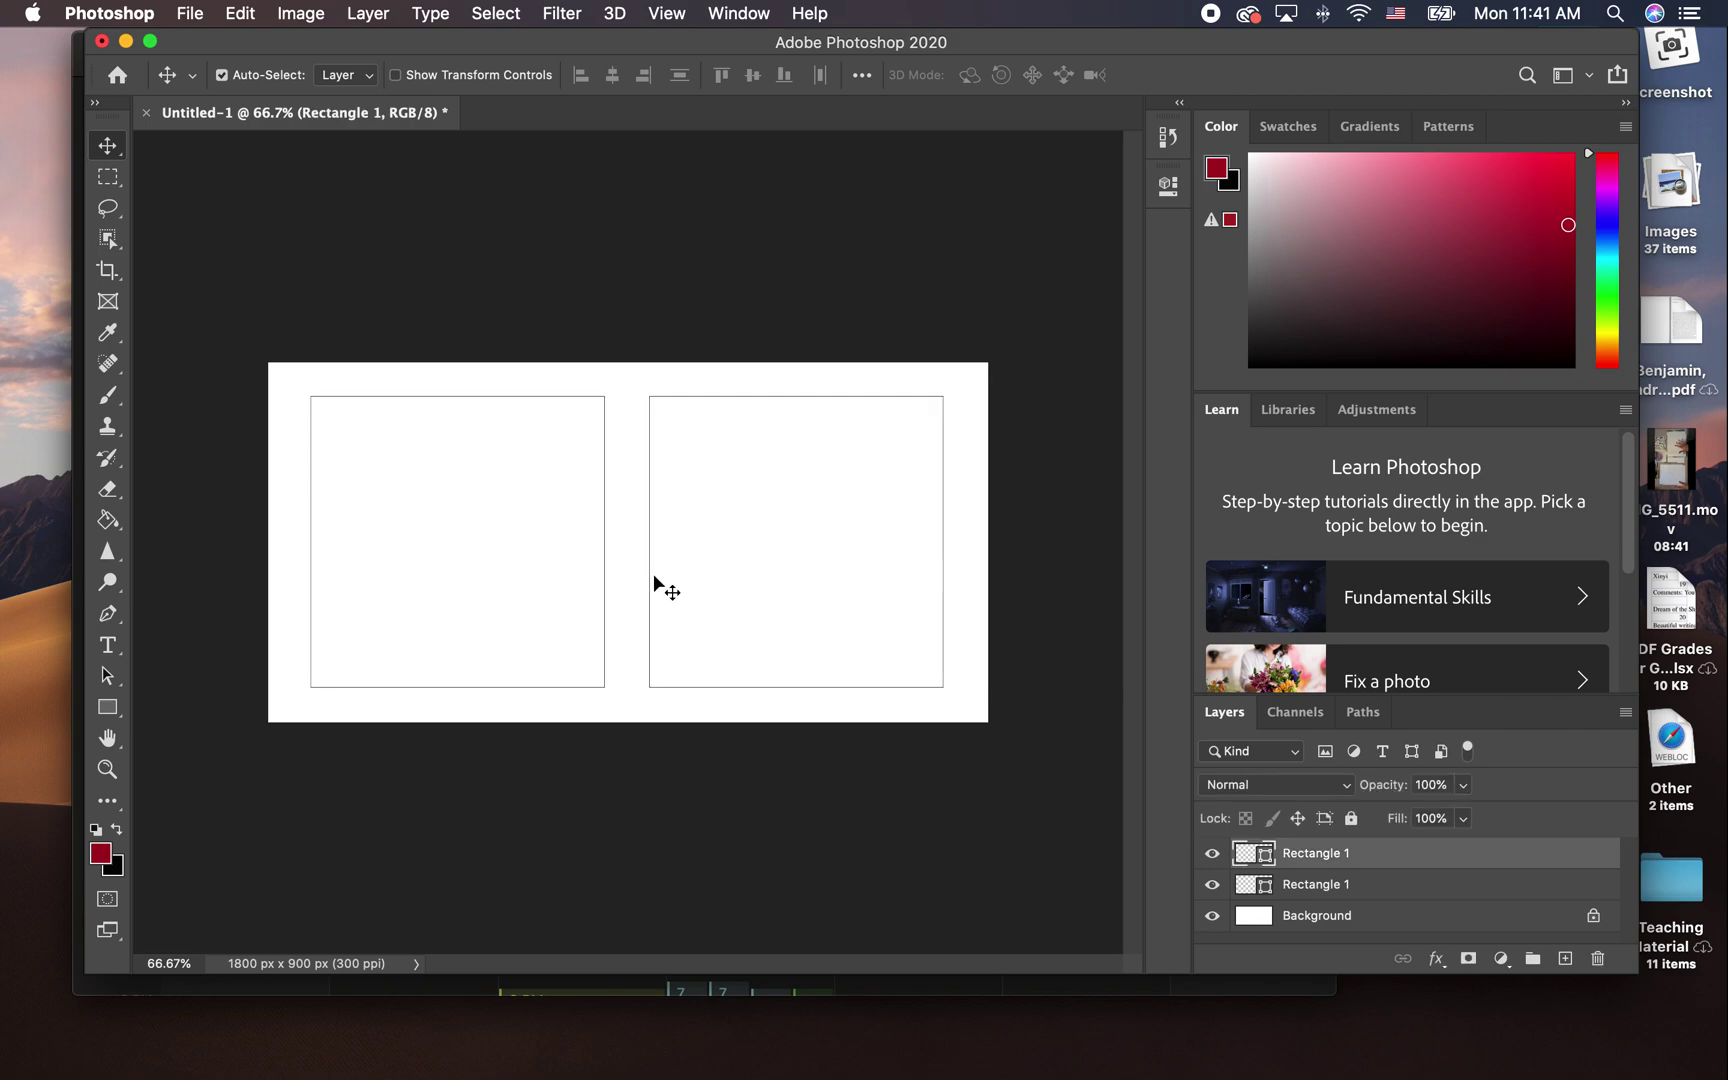
- Select the left square's layer and activate the Rectangle tool for drawing inside it
left_click(1326, 884)
left_click(1328, 862)
left_click(1330, 893)
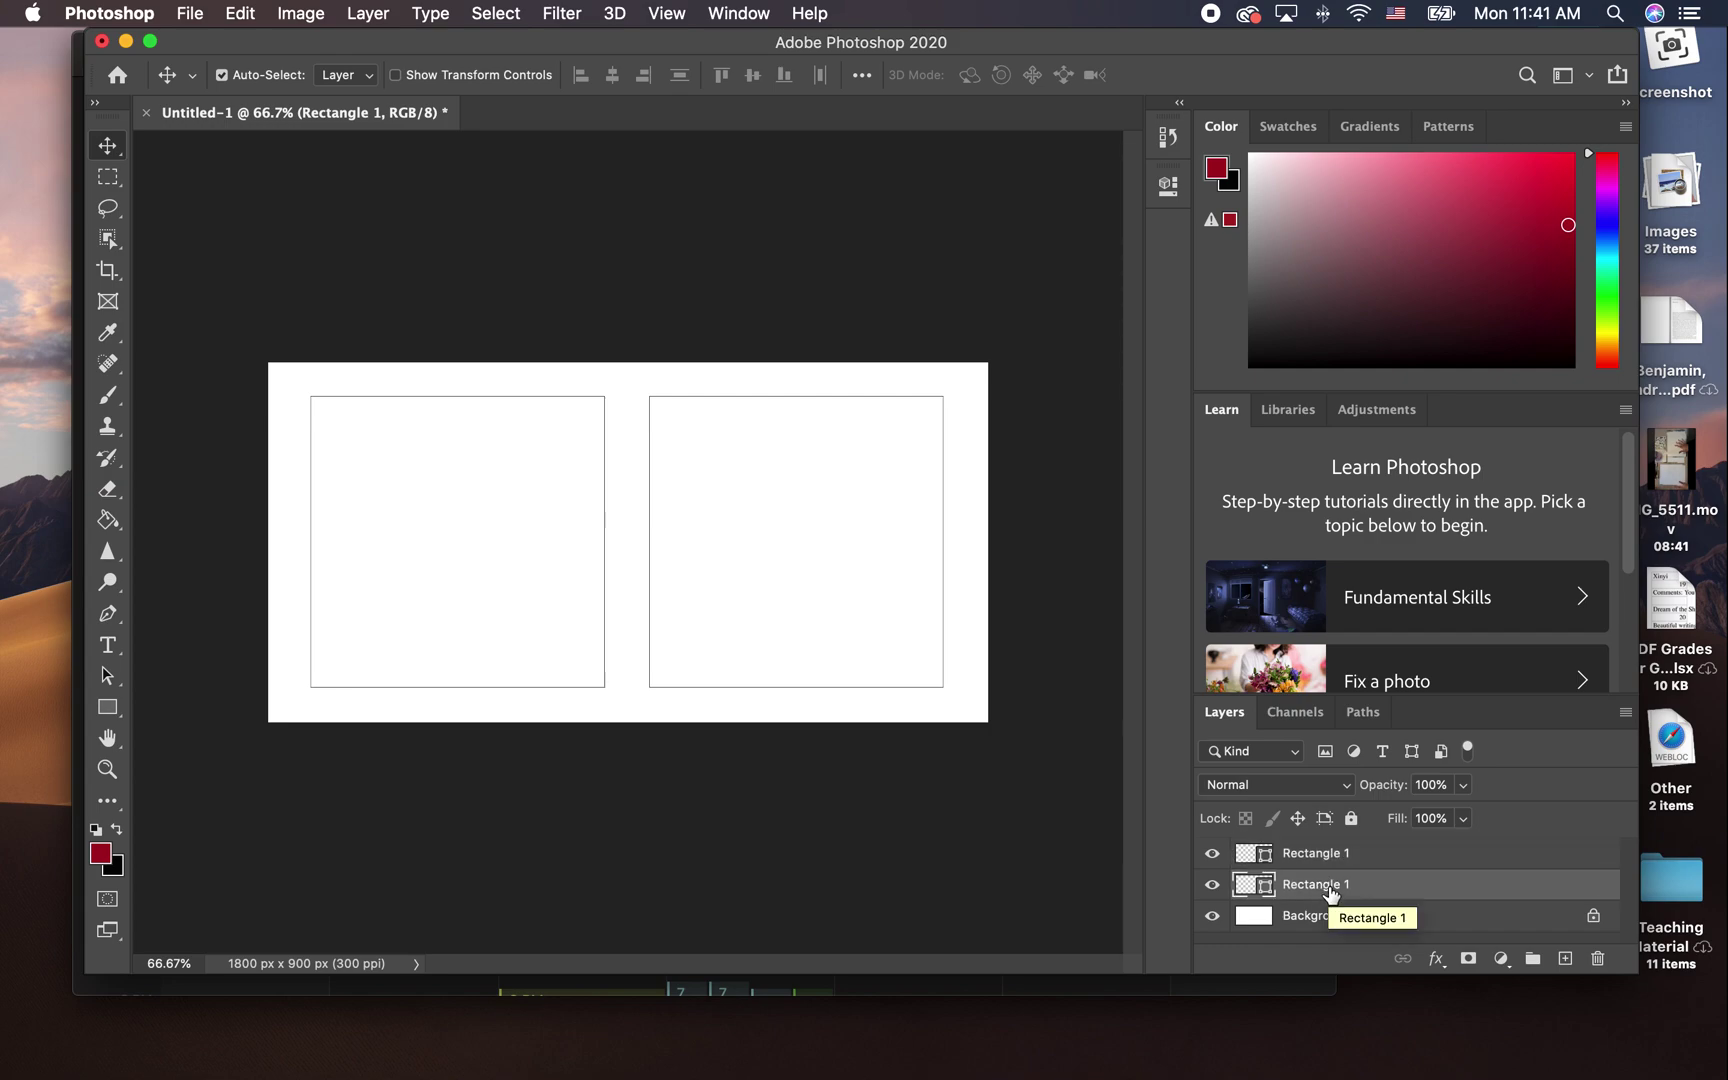
left_click(108, 708)
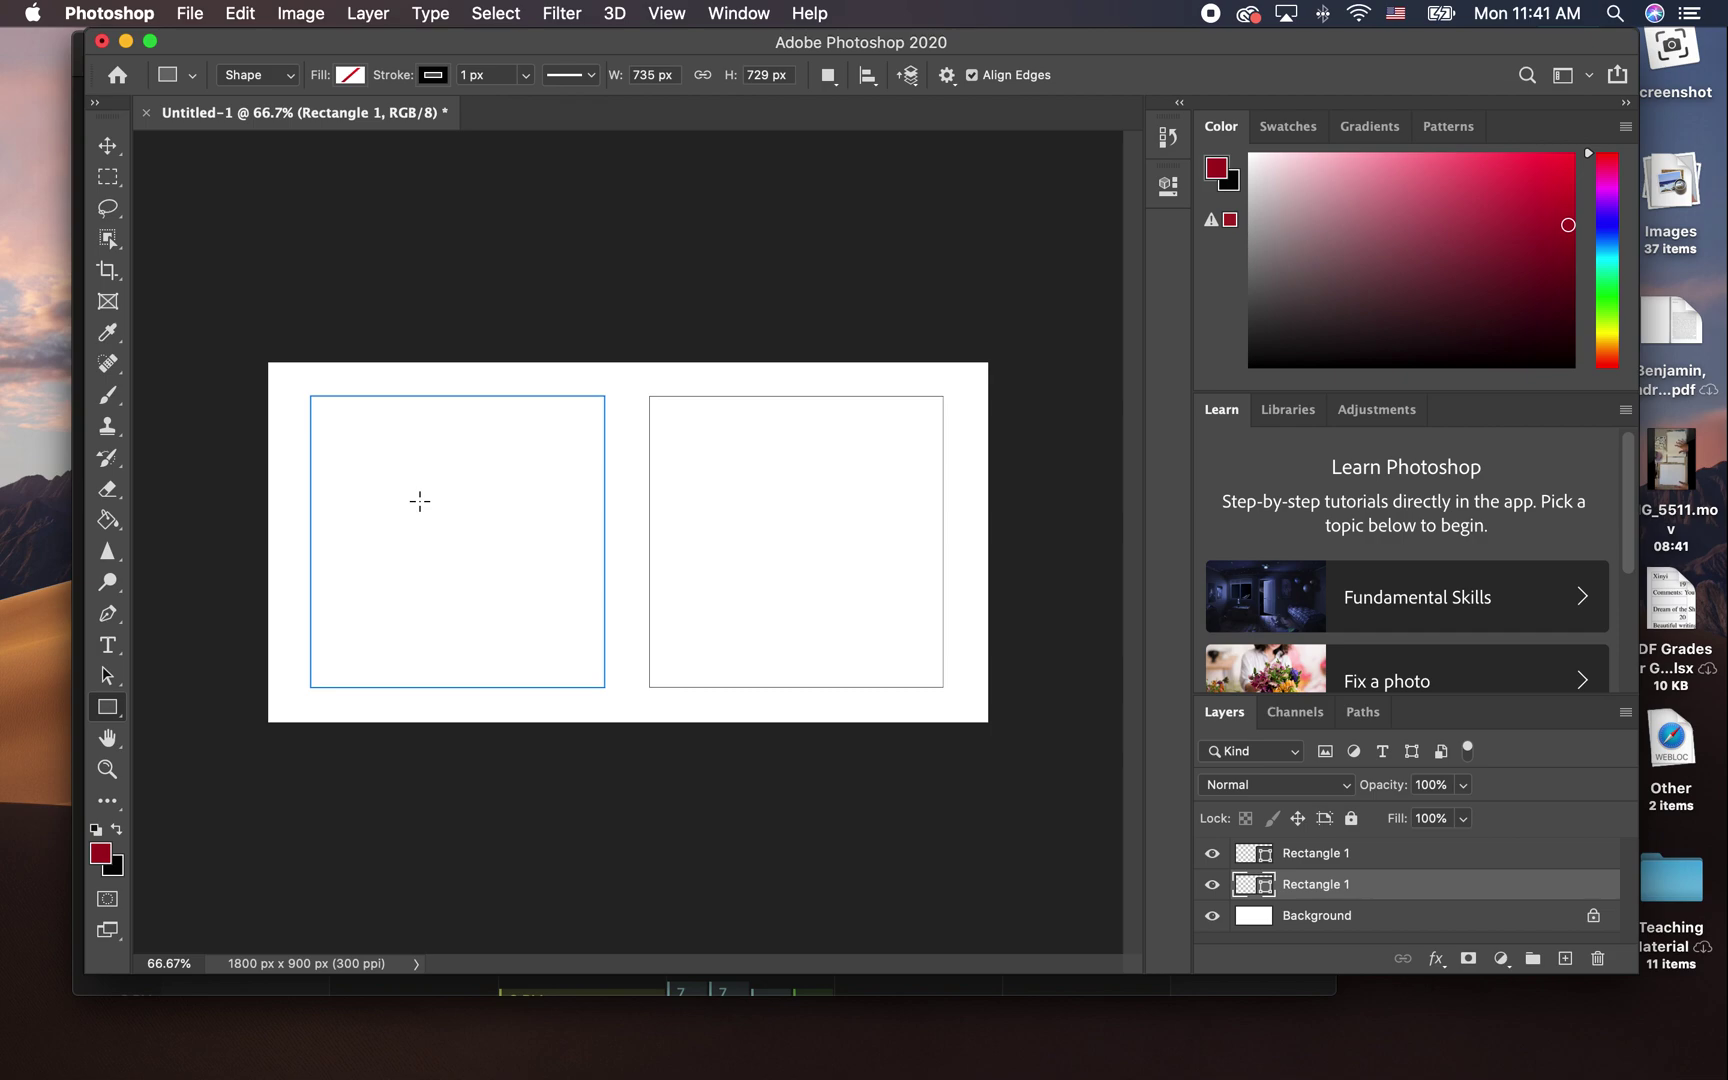
left_click_drag(419, 500, 491, 565)
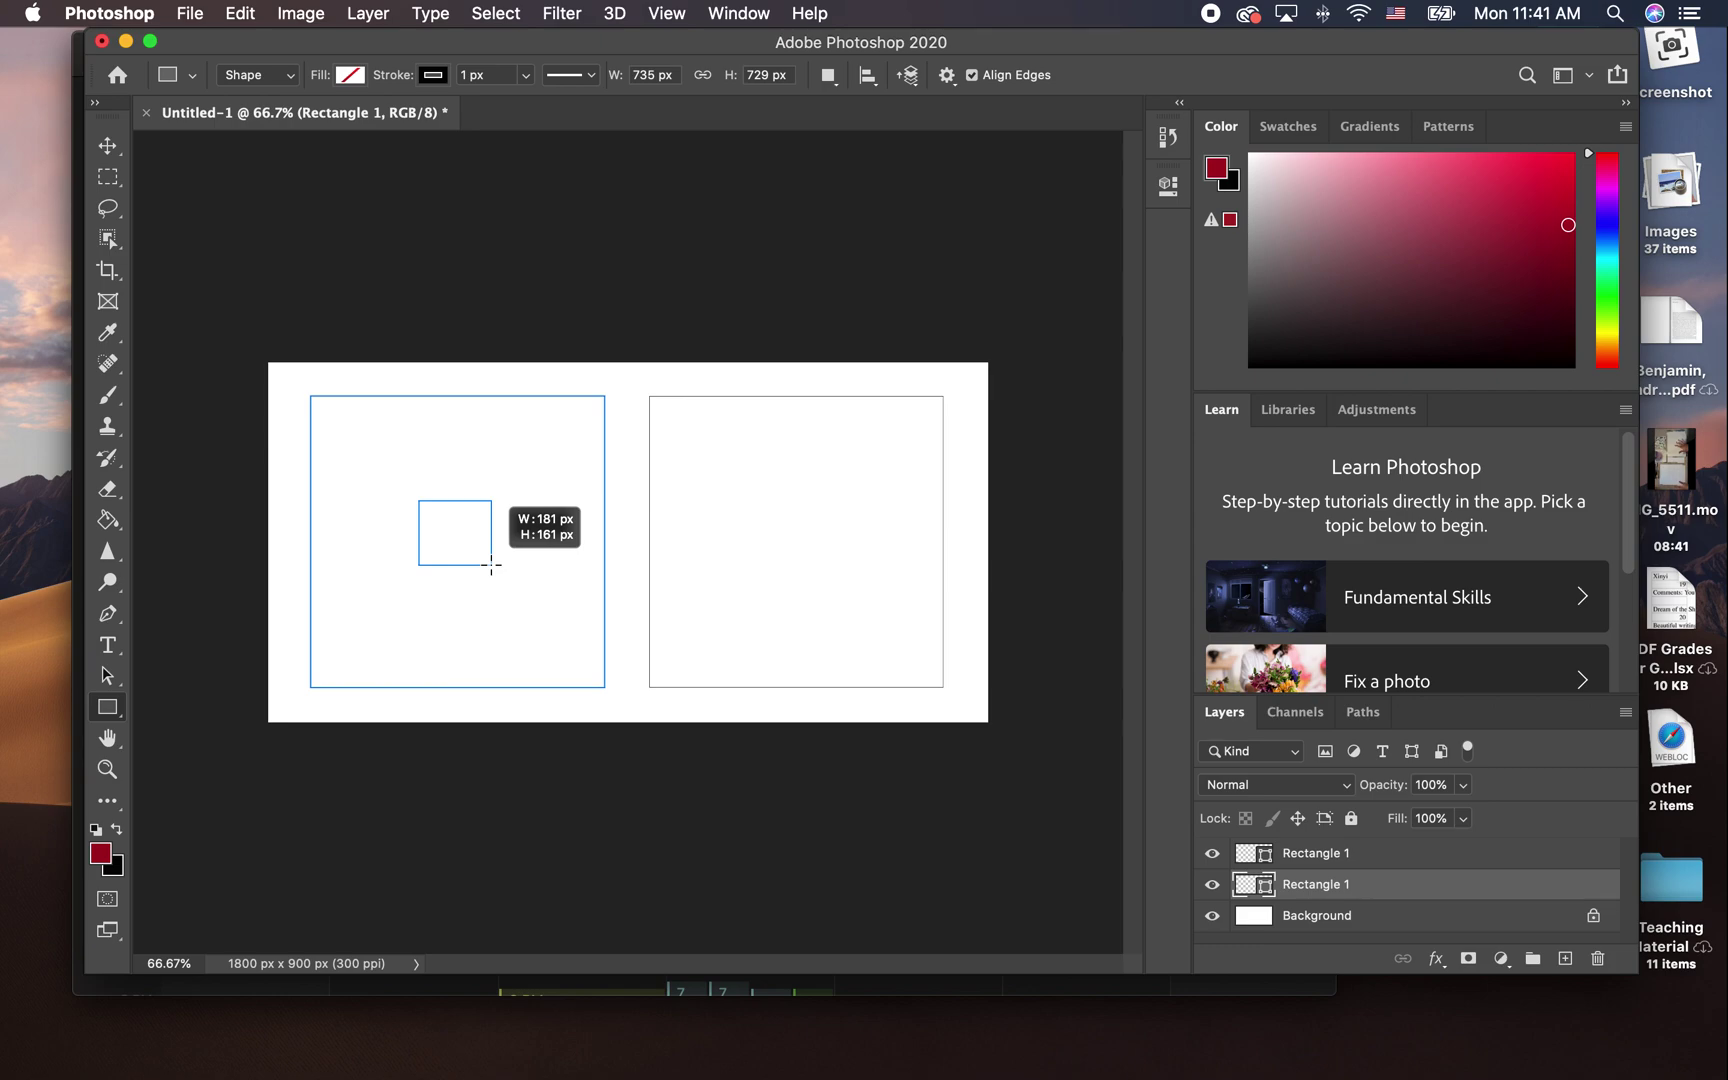
left_click_drag(491, 565, 482, 558)
key("super+z")
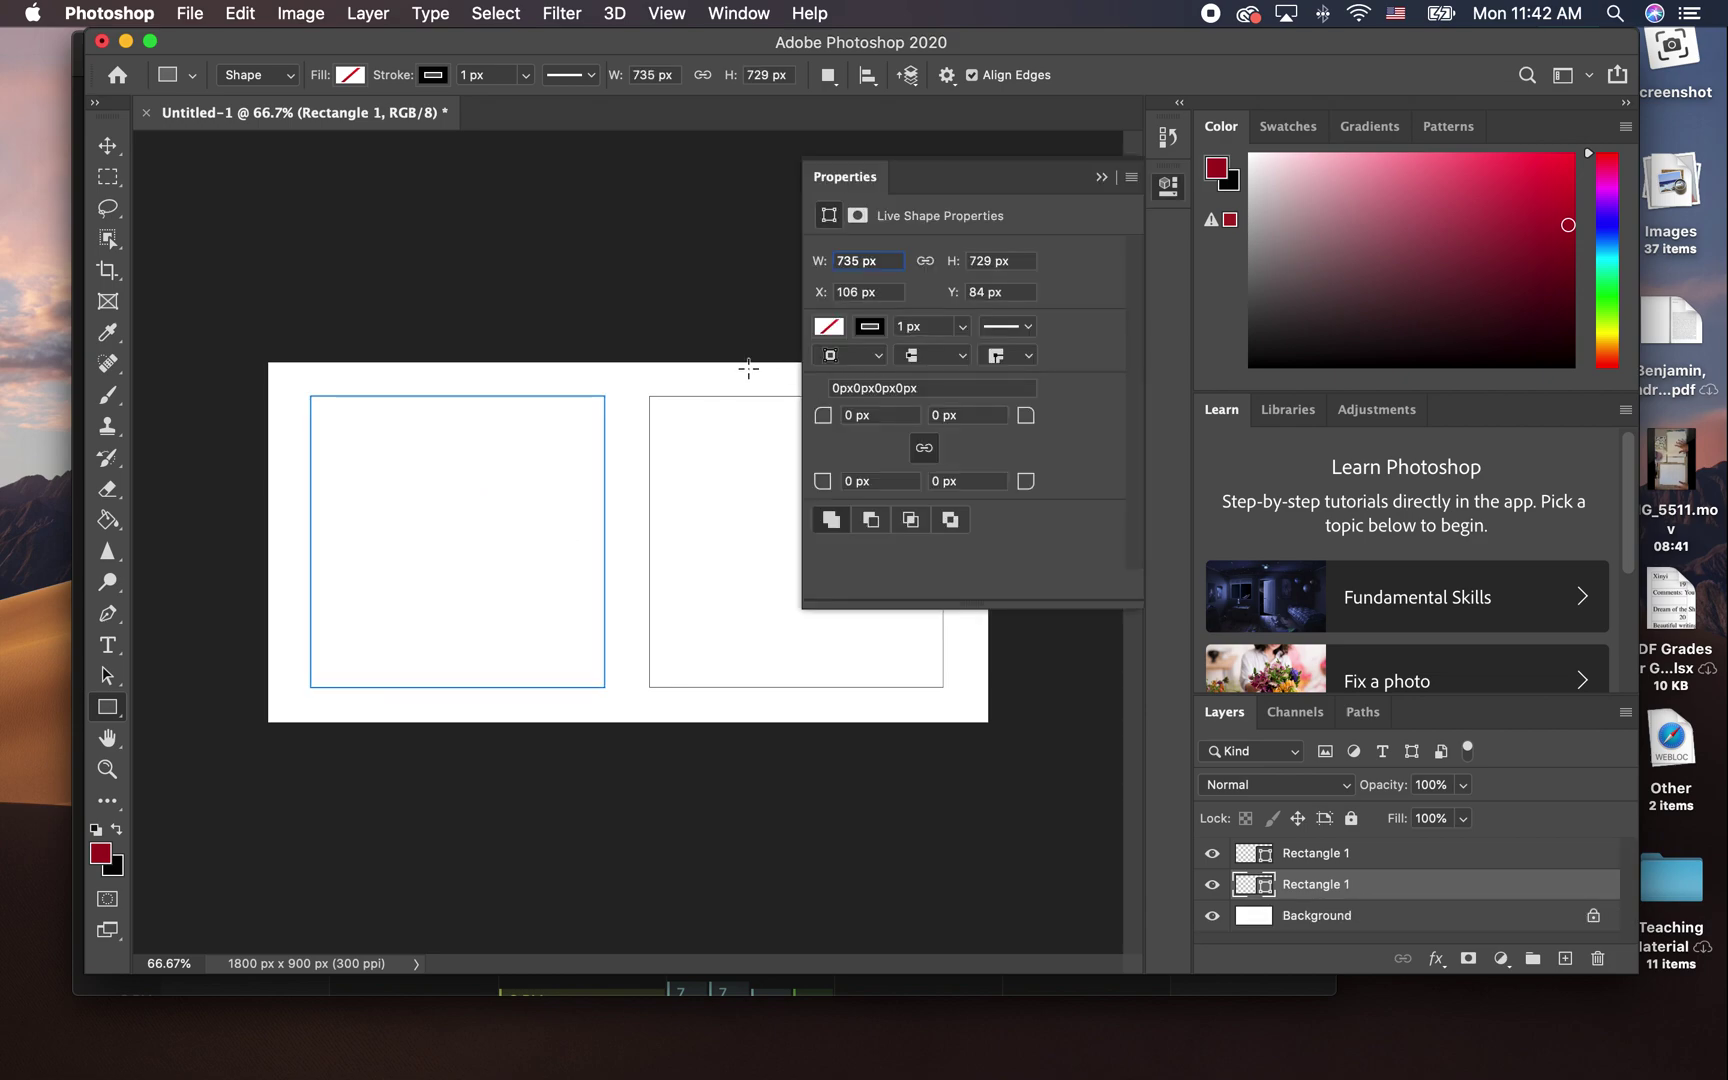
- Draw a small unfilled square of about 180 × 180 px near the middle of the left square
left_click_drag(408, 494, 494, 566)
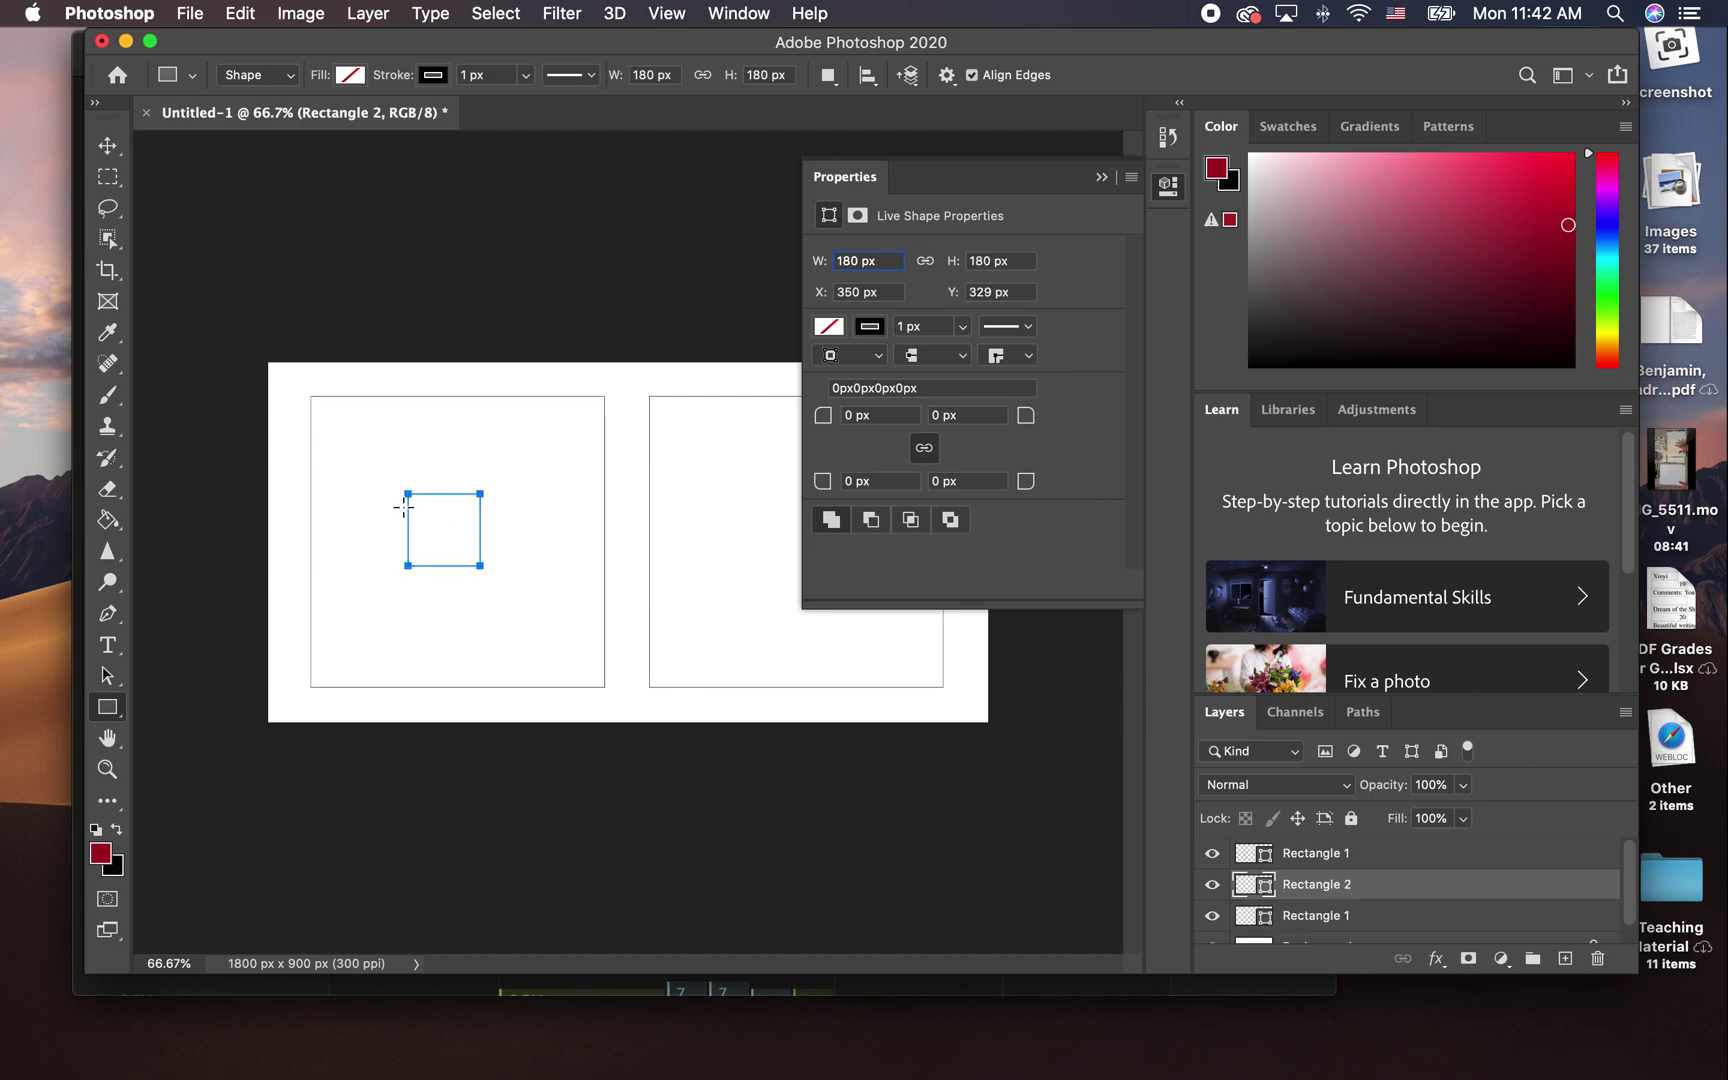
left_click(113, 148)
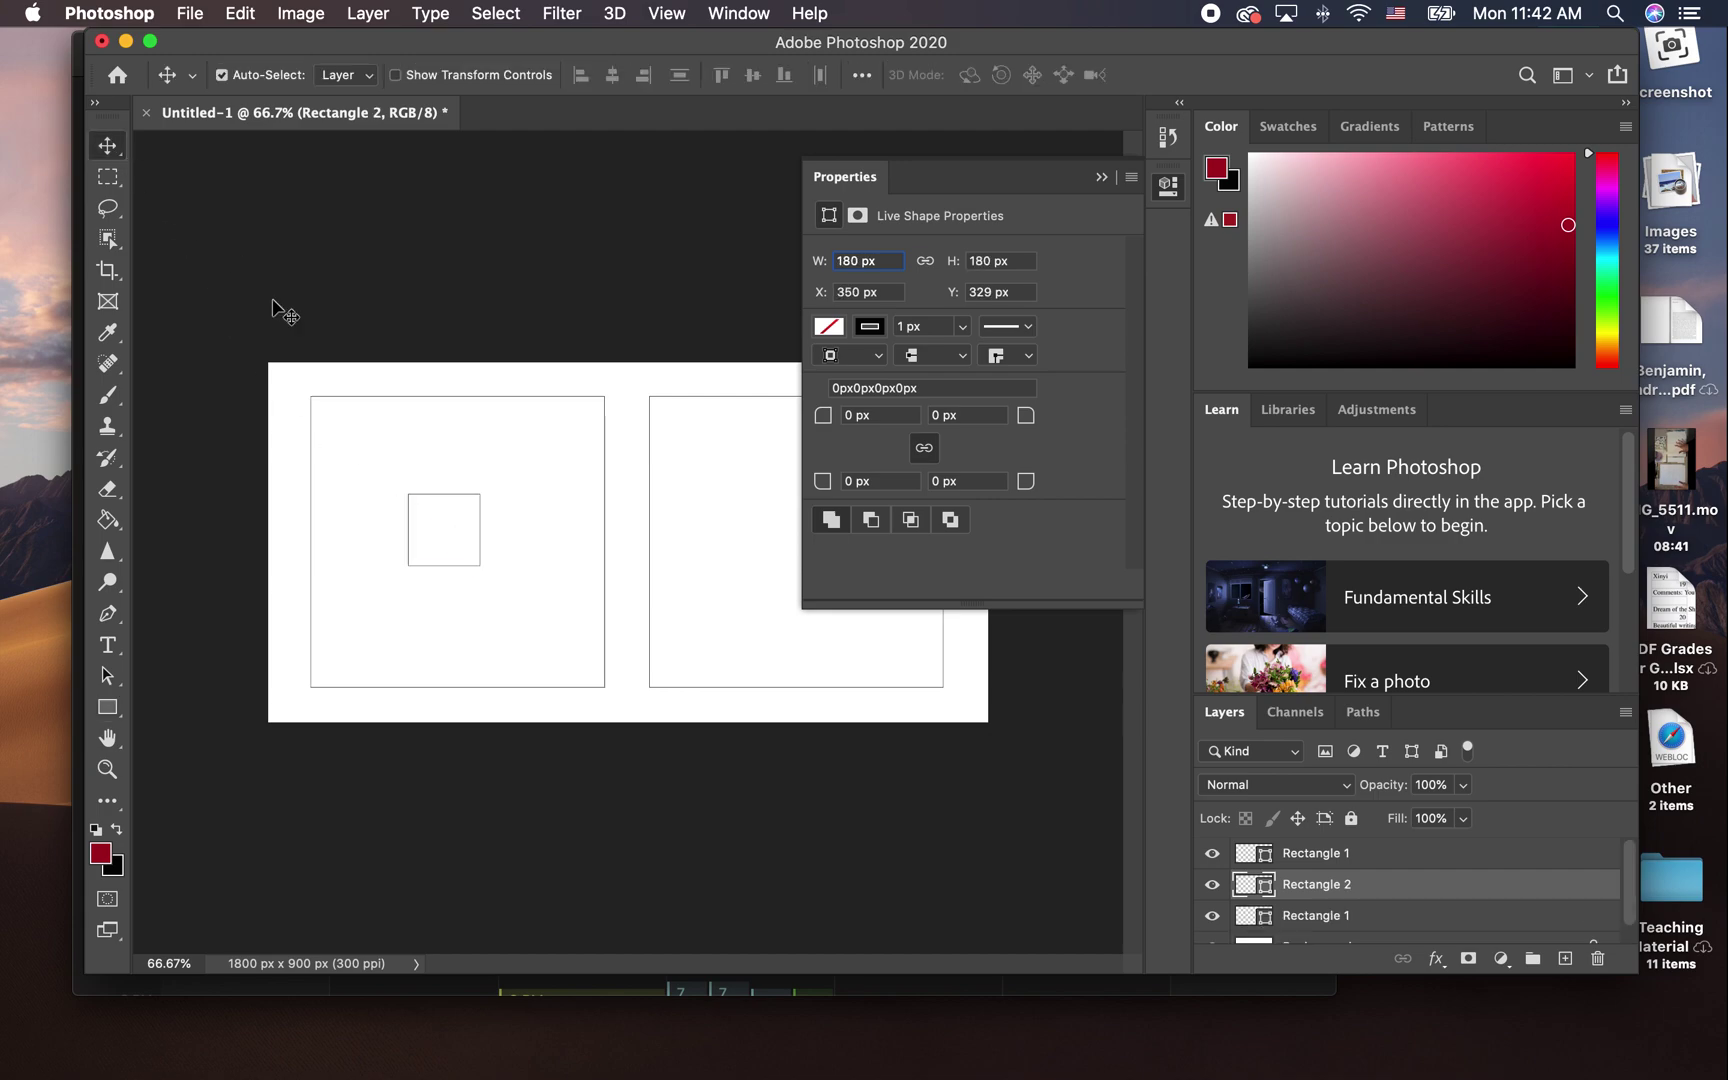
left_click(484, 566)
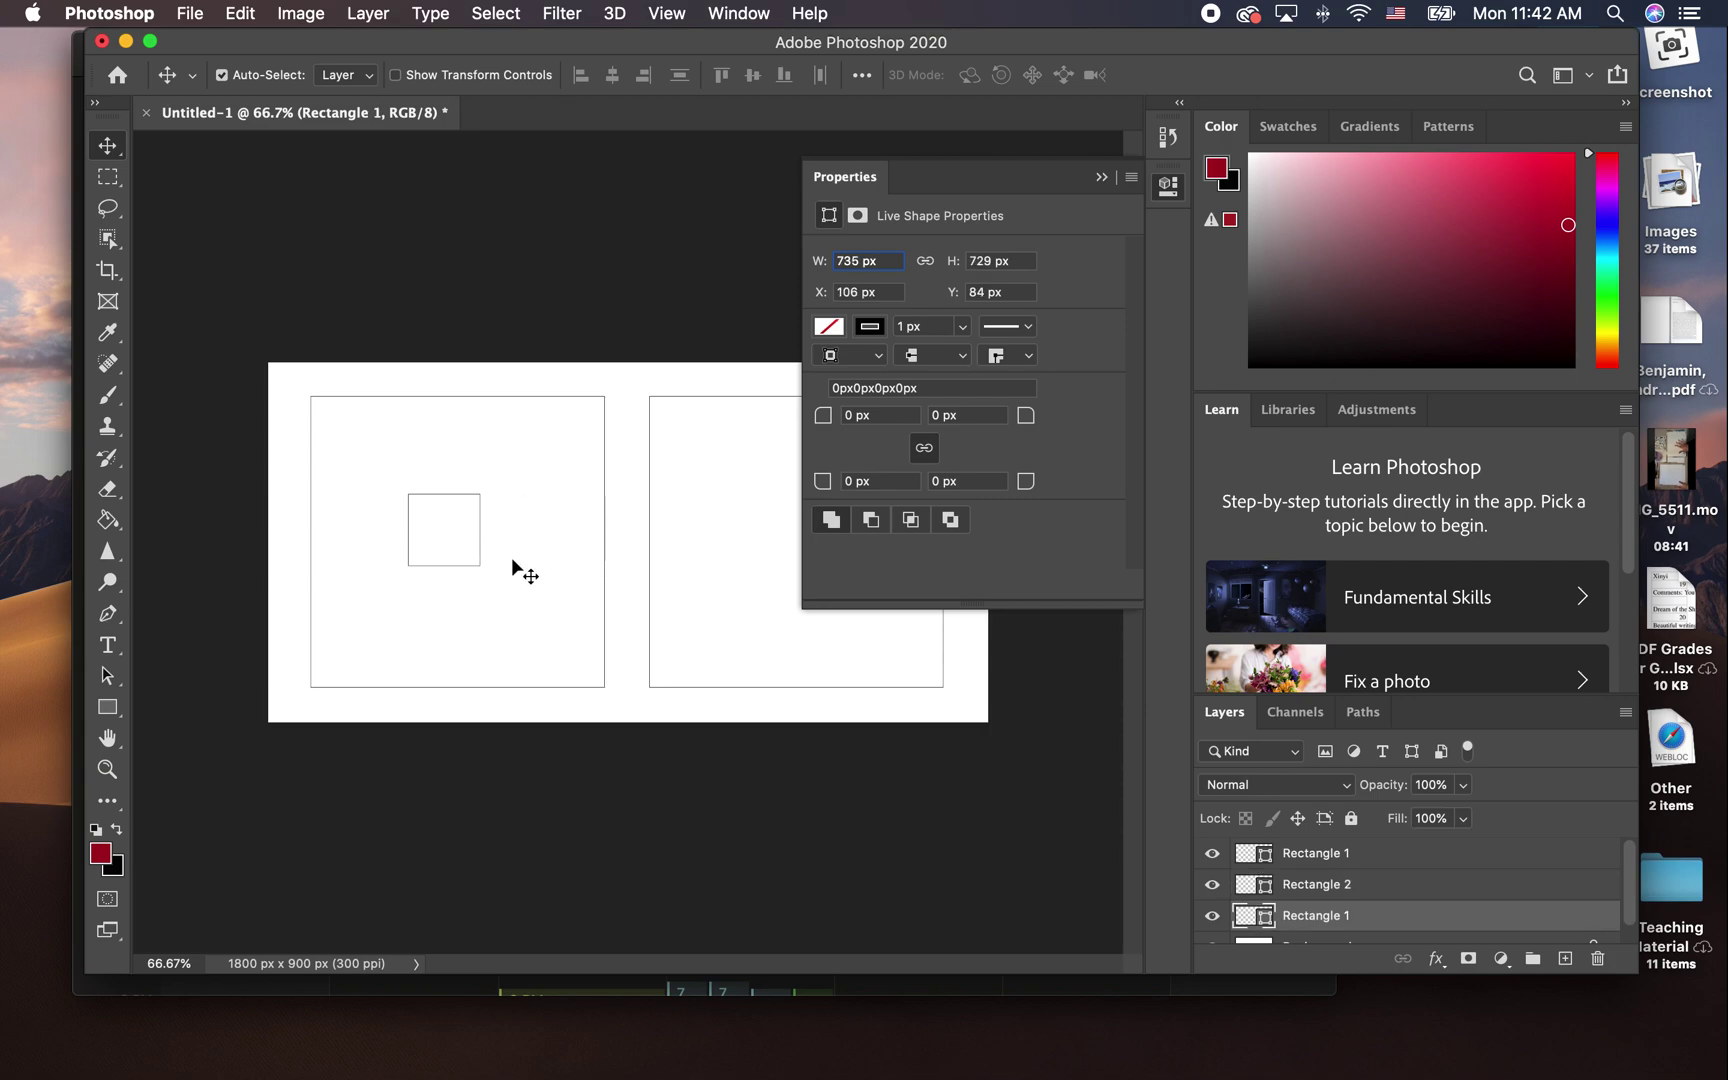
- Move the small square to X 384 px, Y 359 px, in the middle of the left large square
mouse_move(480, 563)
left_mouse_down()
mouse_move(500, 572)
mouse_move(503, 552)
mouse_move(502, 569)
left_mouse_up()
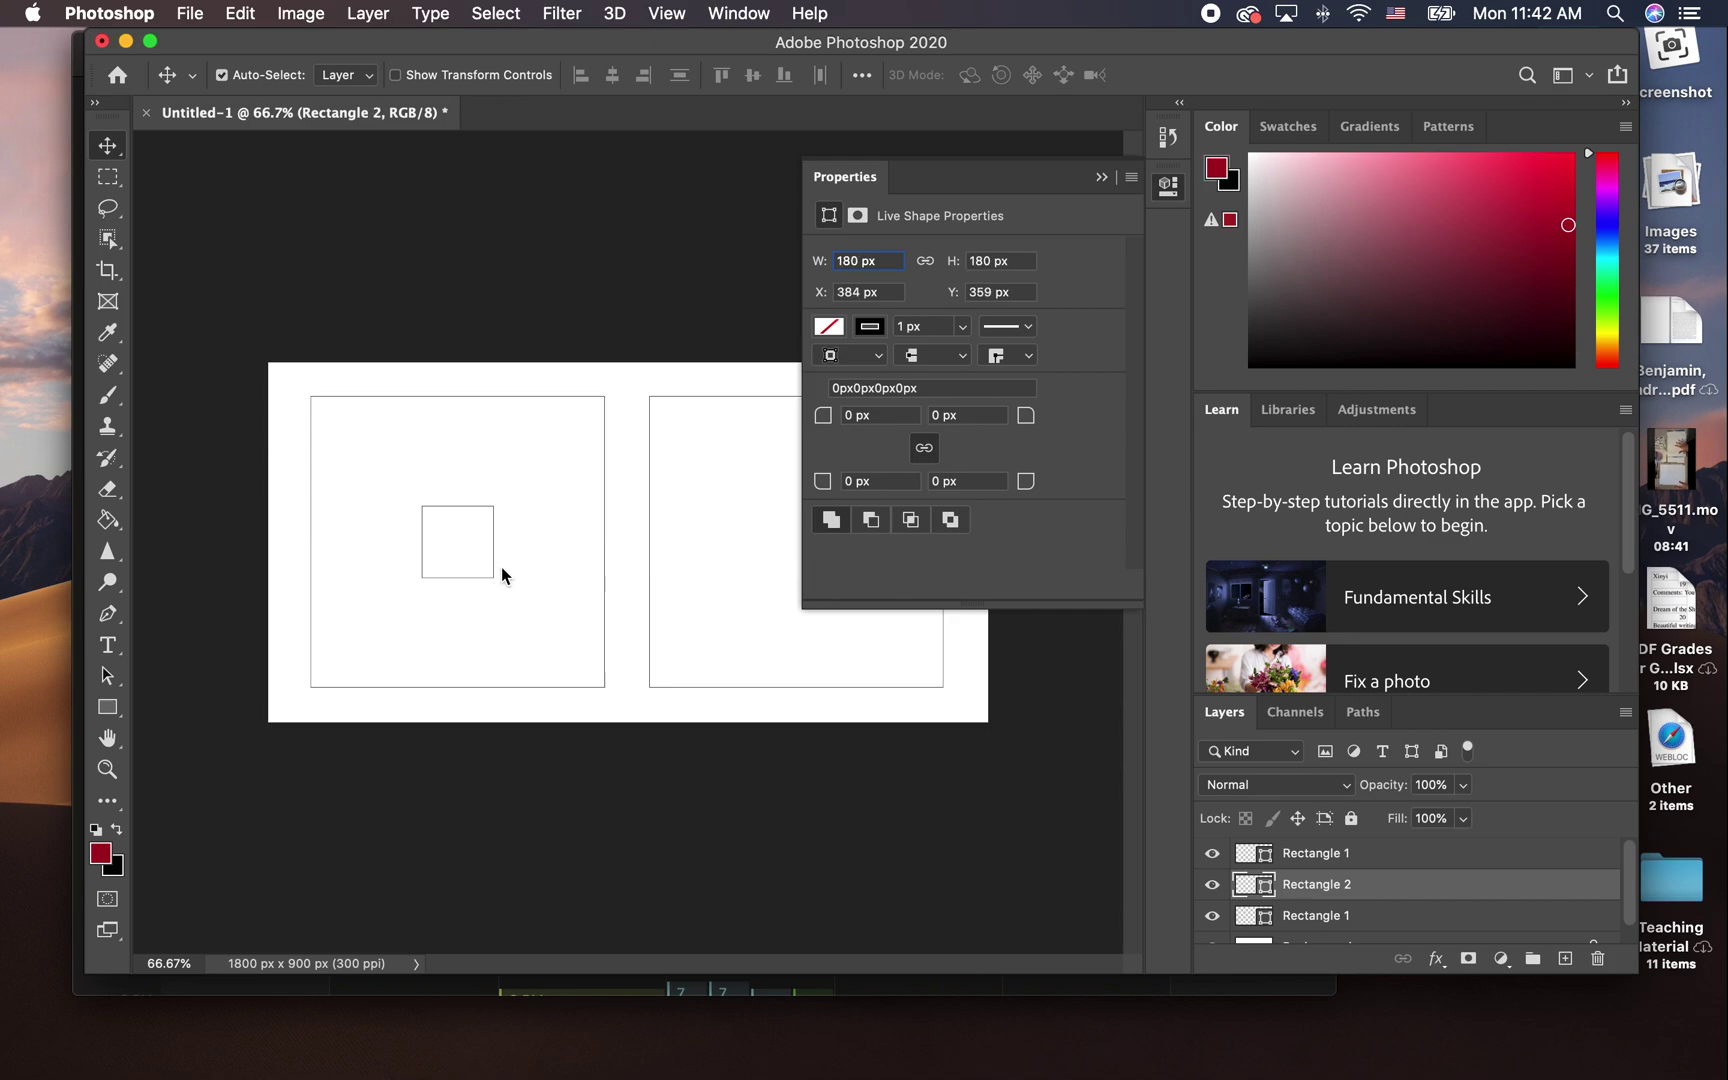
key("super")
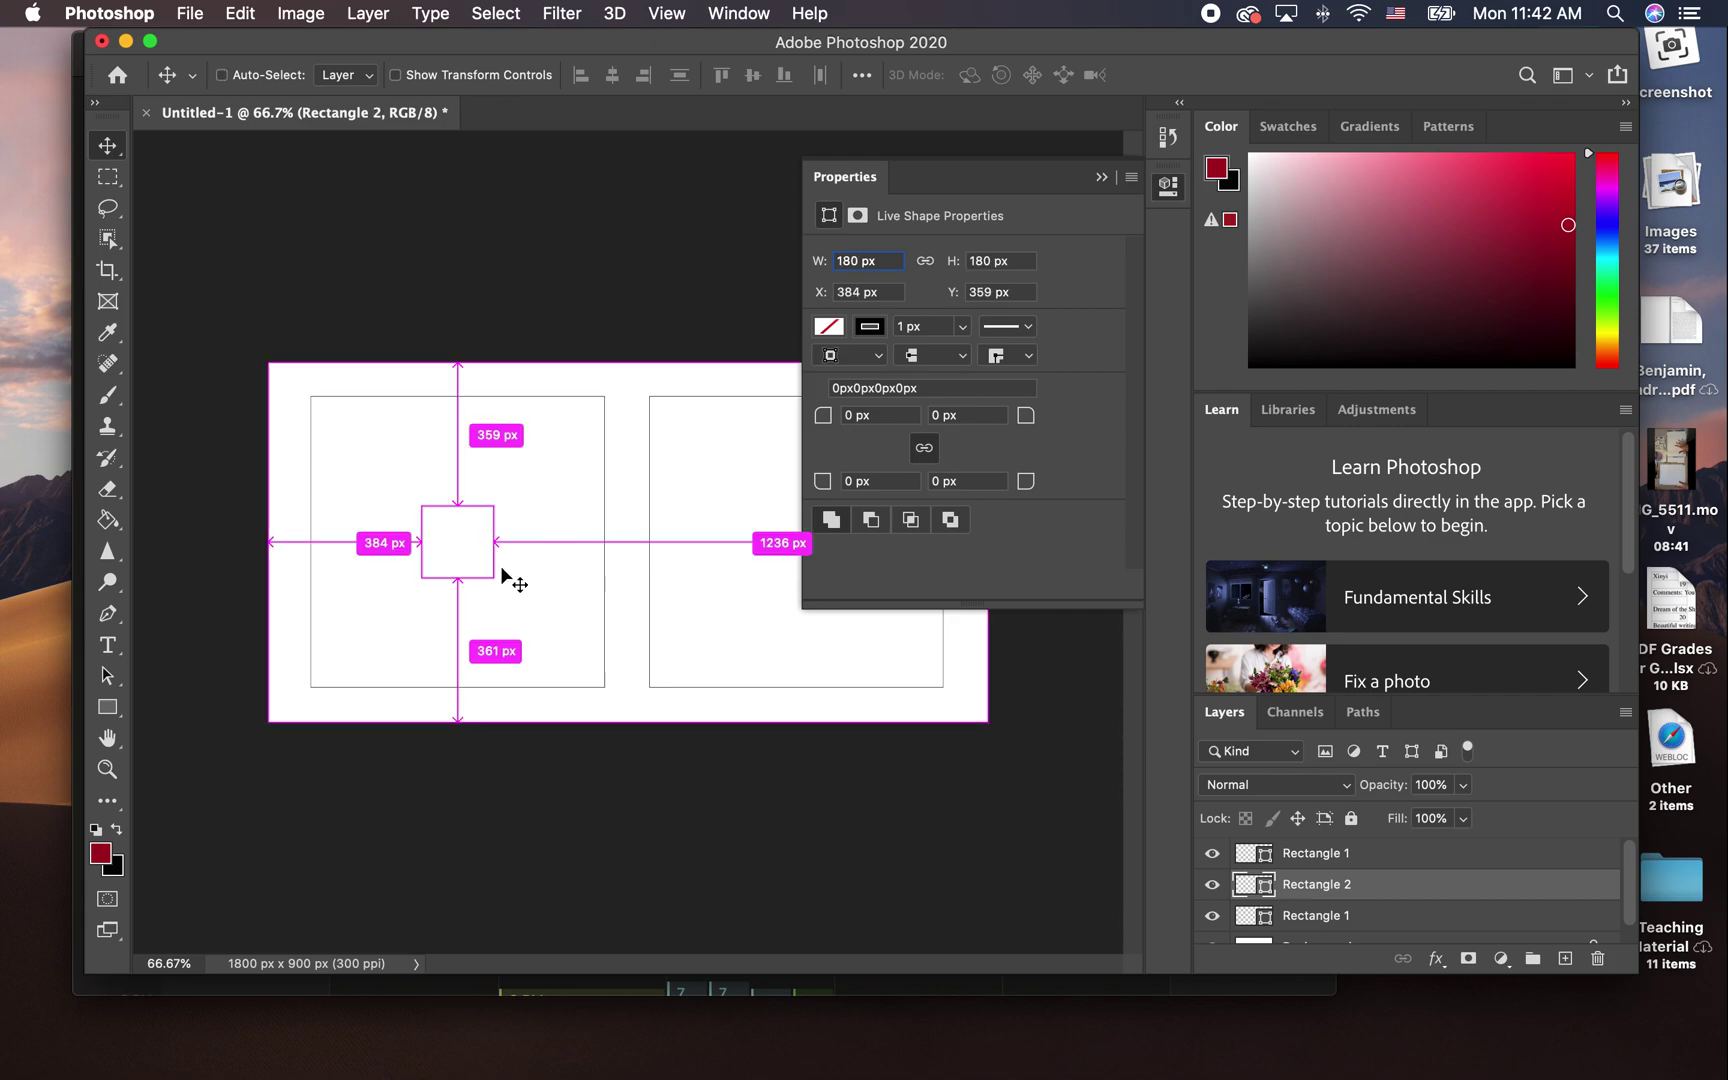
- Duplicate the small square and place the copy in the middle of the right large square, level with the original
key("alt")
left_click_drag(502, 570, 856, 560)
left_click(1101, 177)
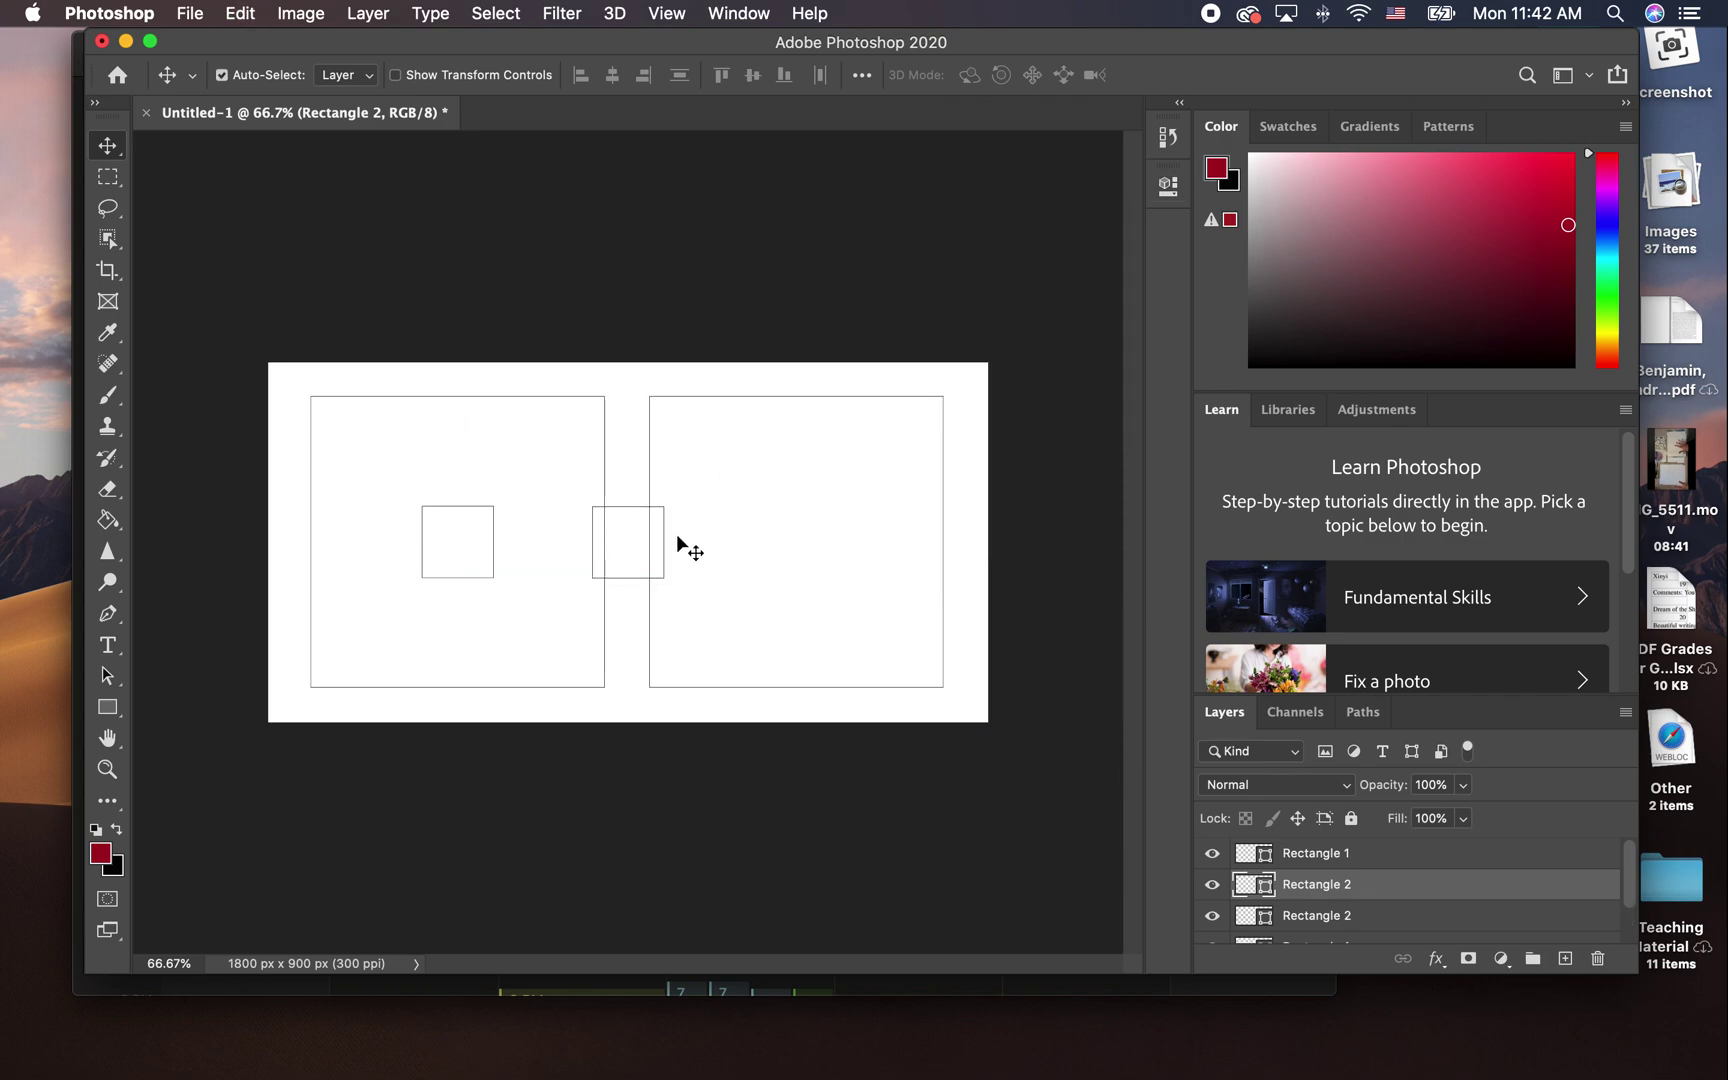
left_click_drag(667, 555, 838, 560)
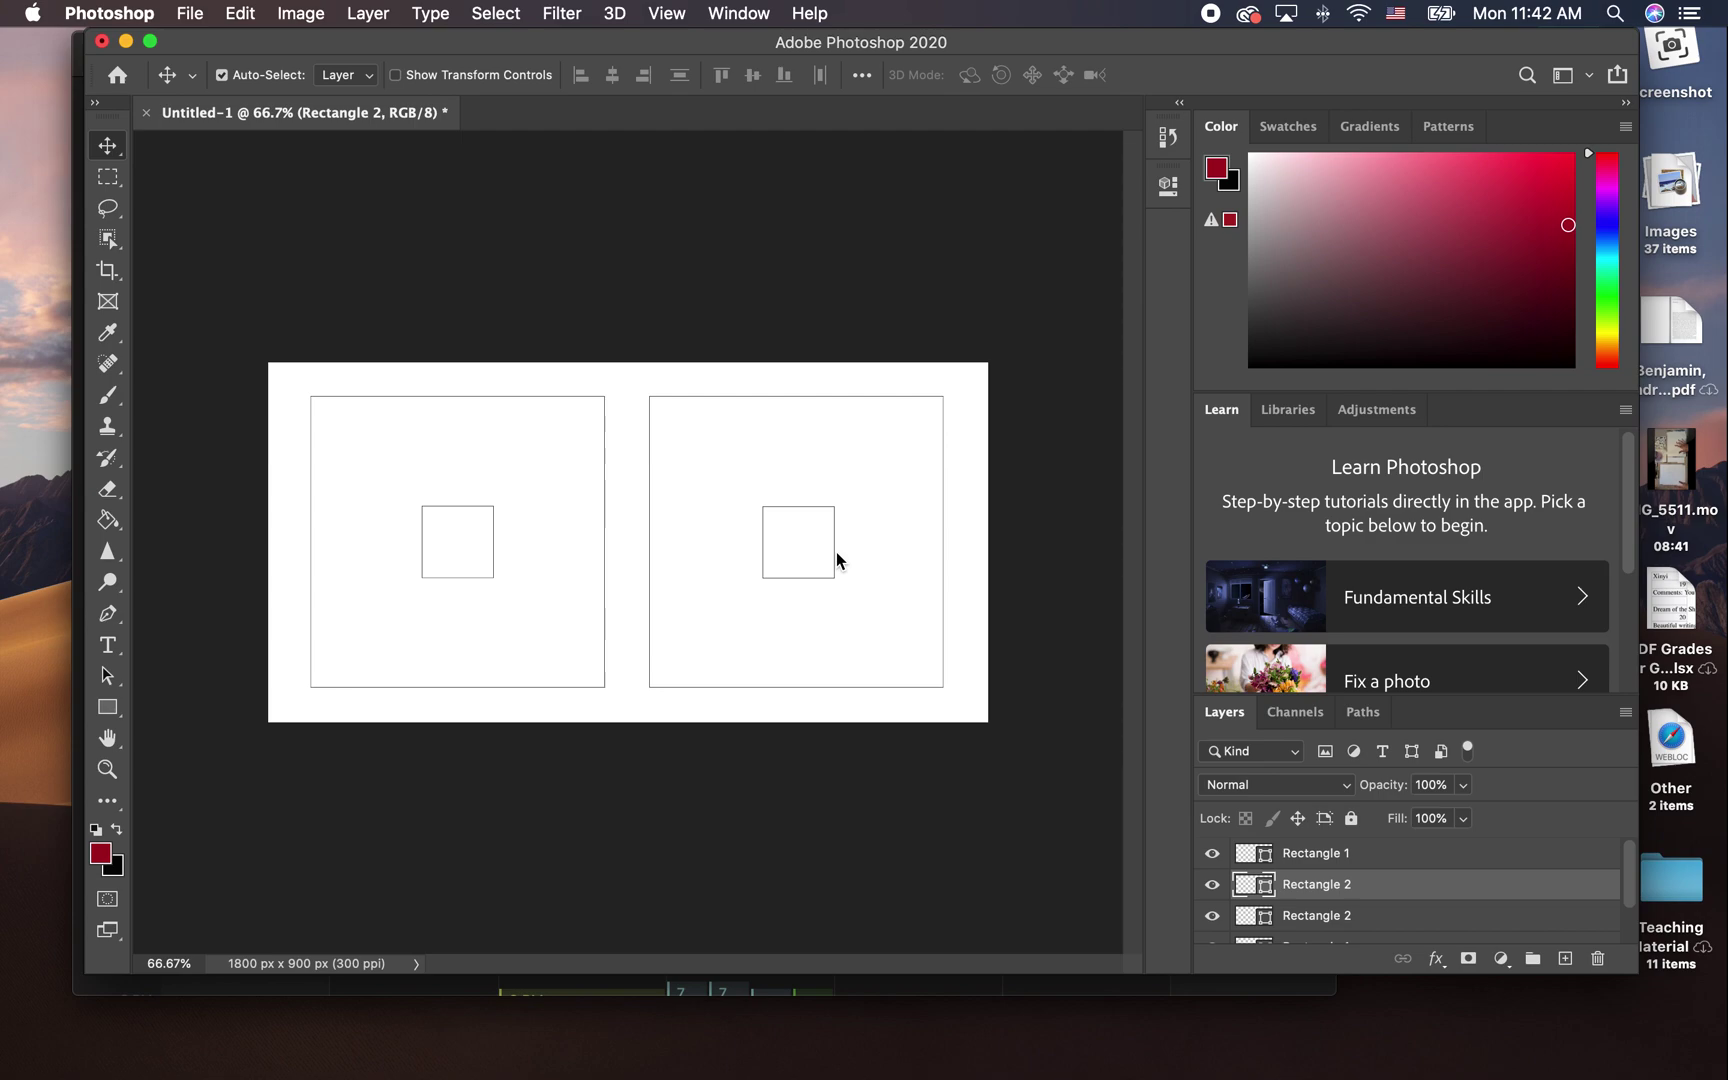
- Merge the four rectangle layers with the Background layer and unlock the merged layer
scroll(1431, 876, "down", 2)
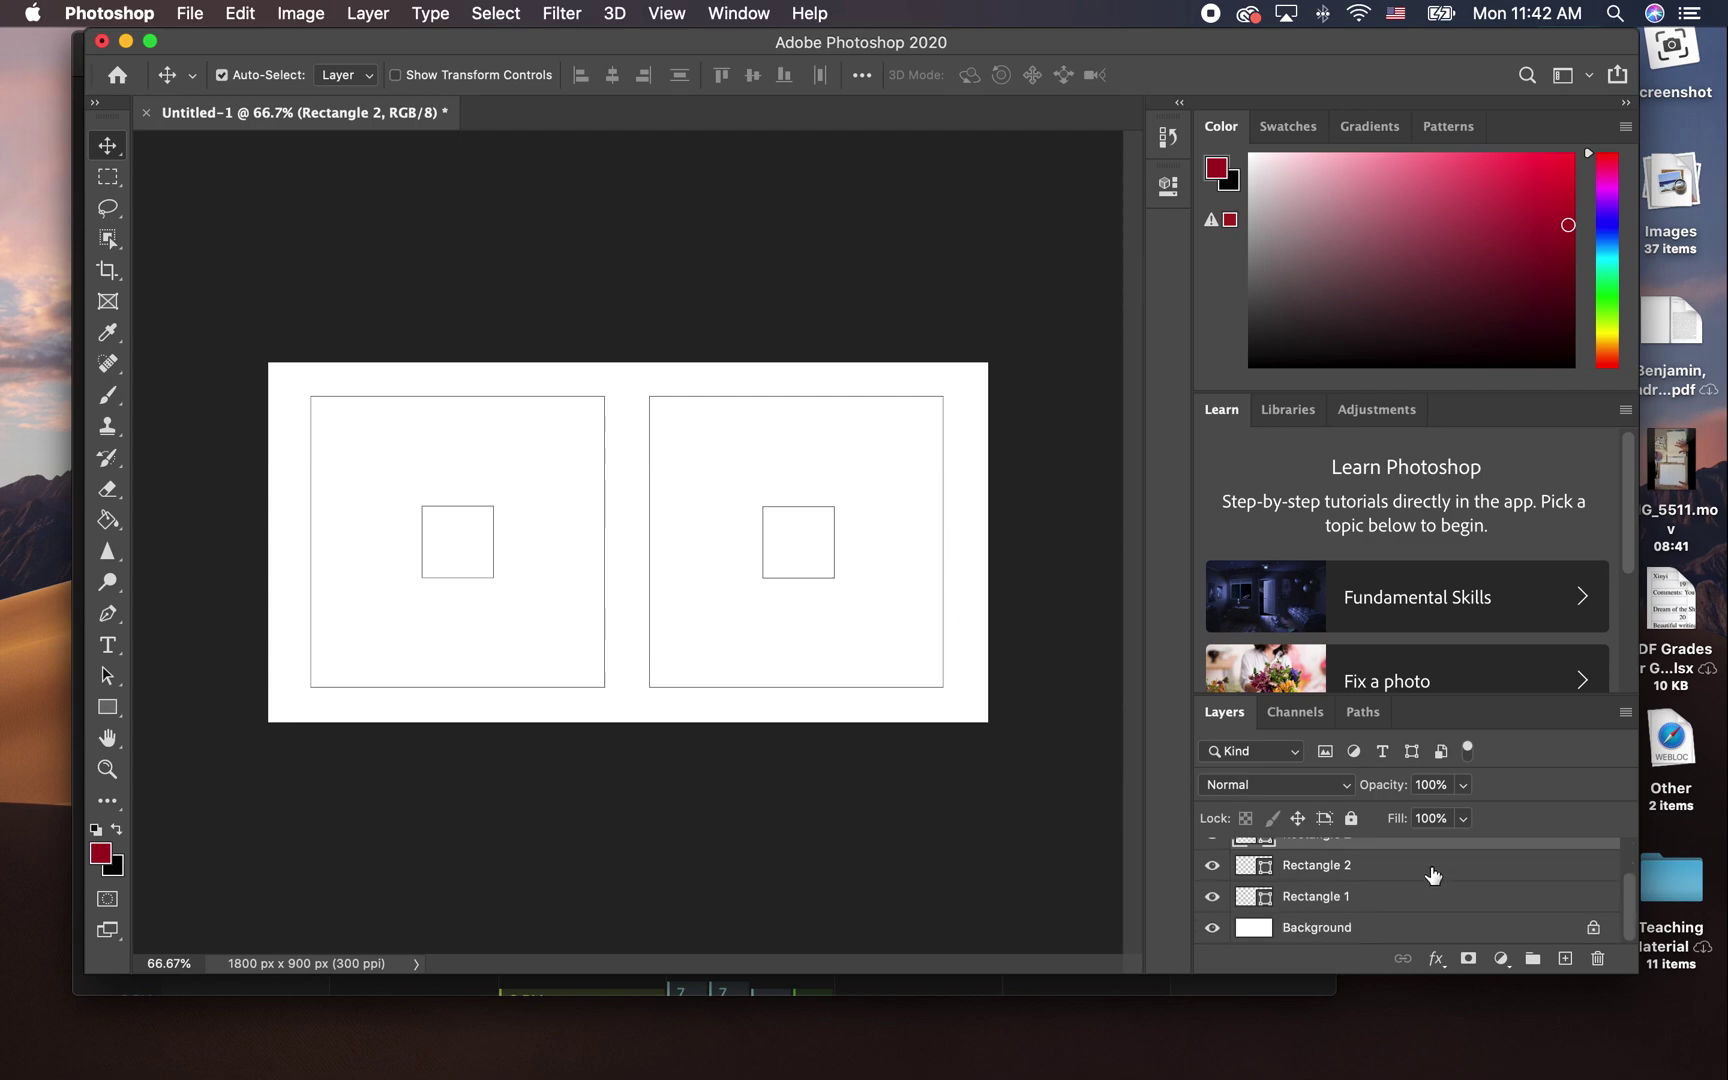
left_click(1415, 930)
scroll(1418, 935, "up", 3)
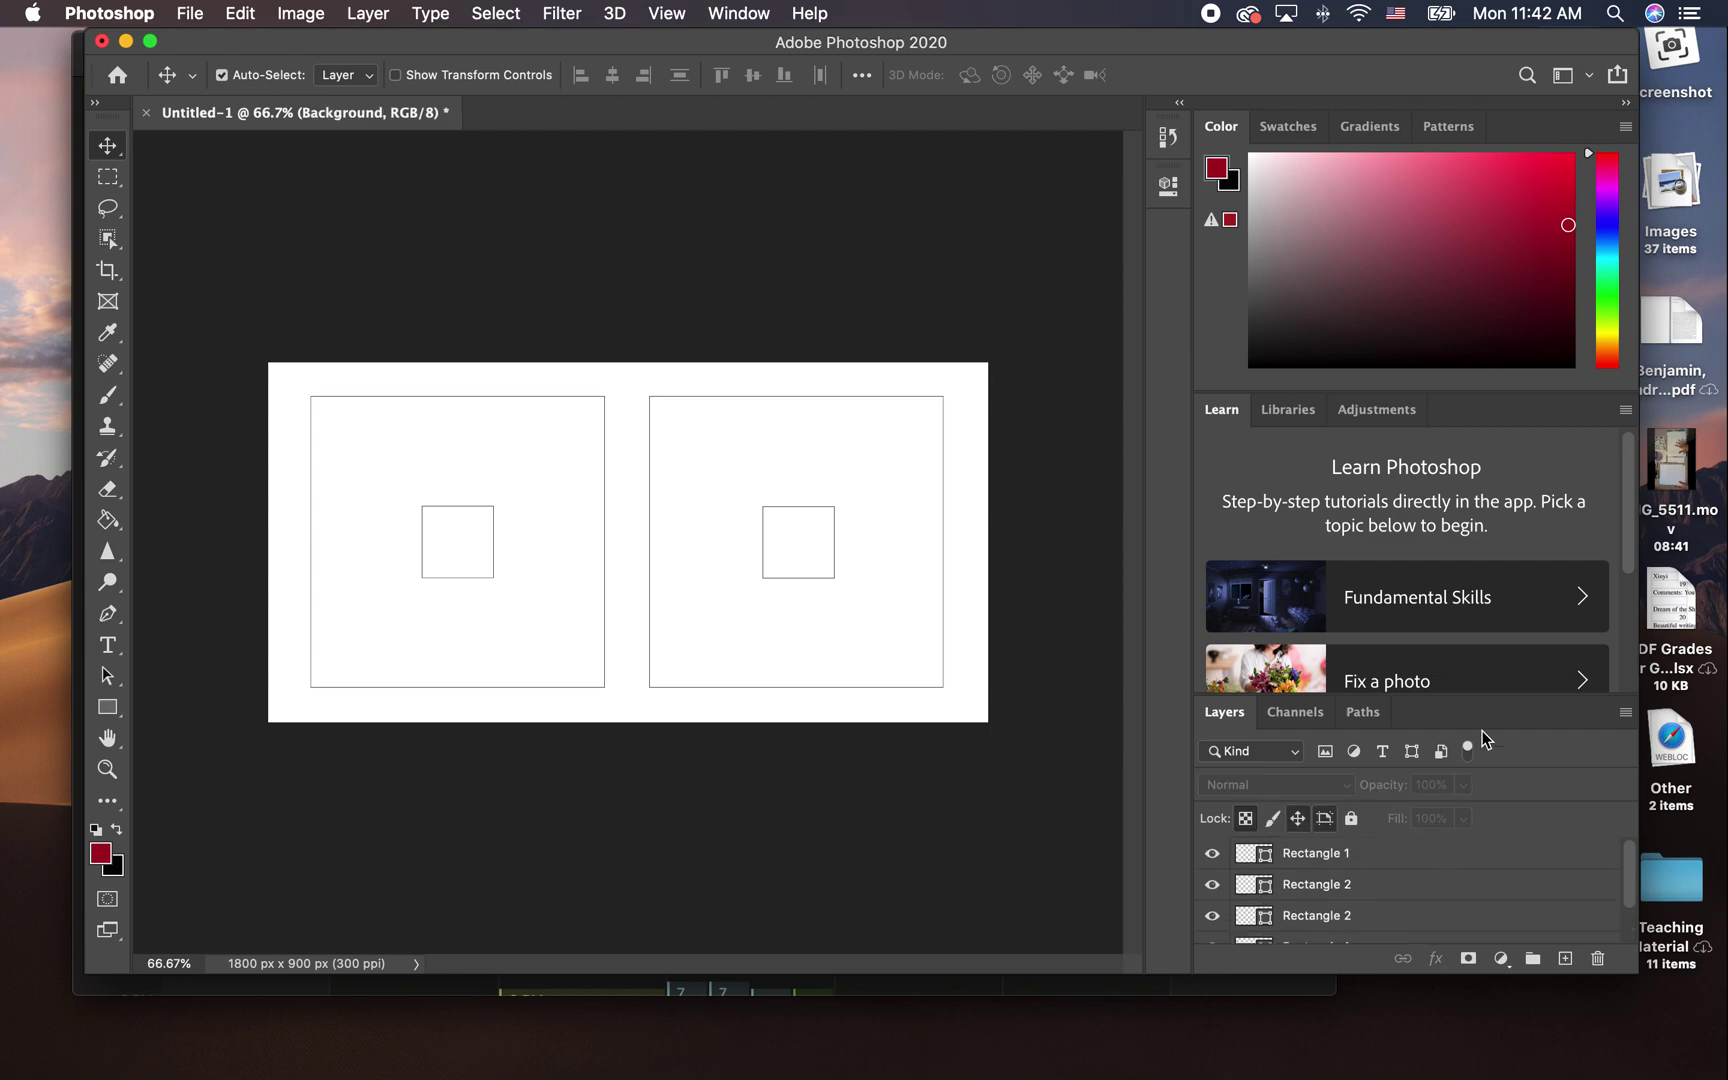
left_click_drag(1427, 699, 1426, 495)
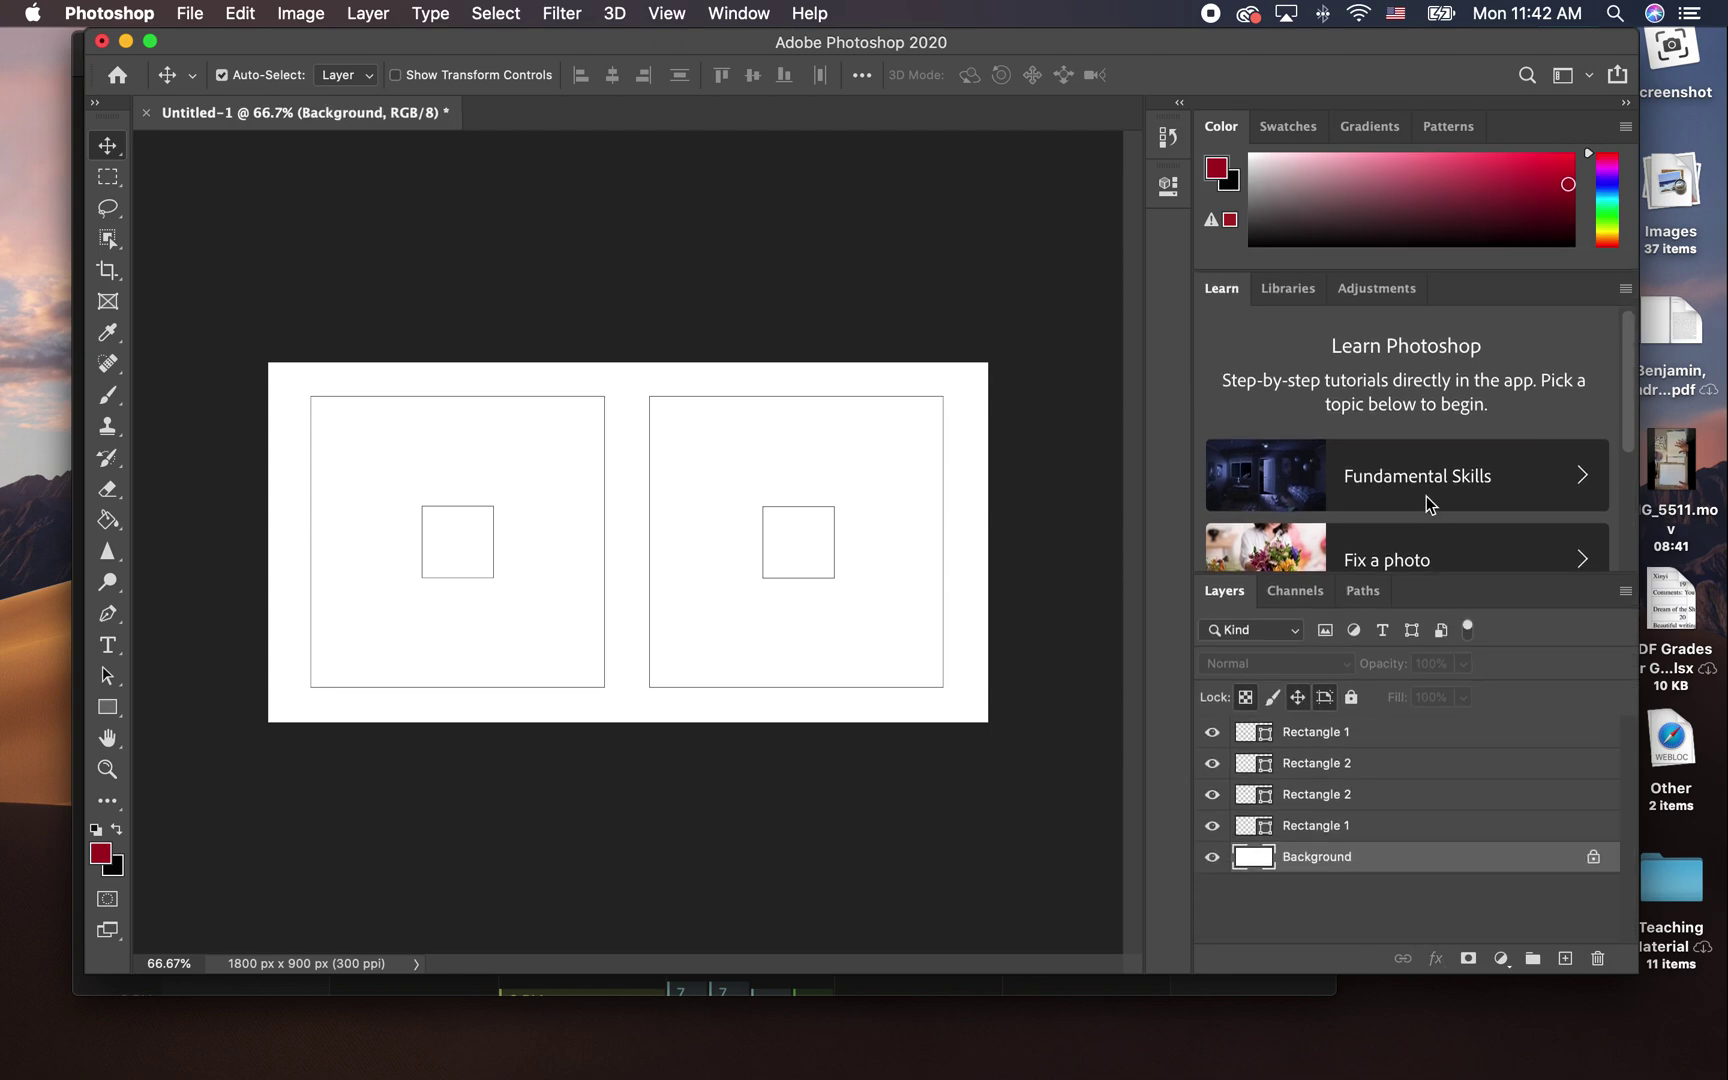
left_click(1369, 737, "shift")
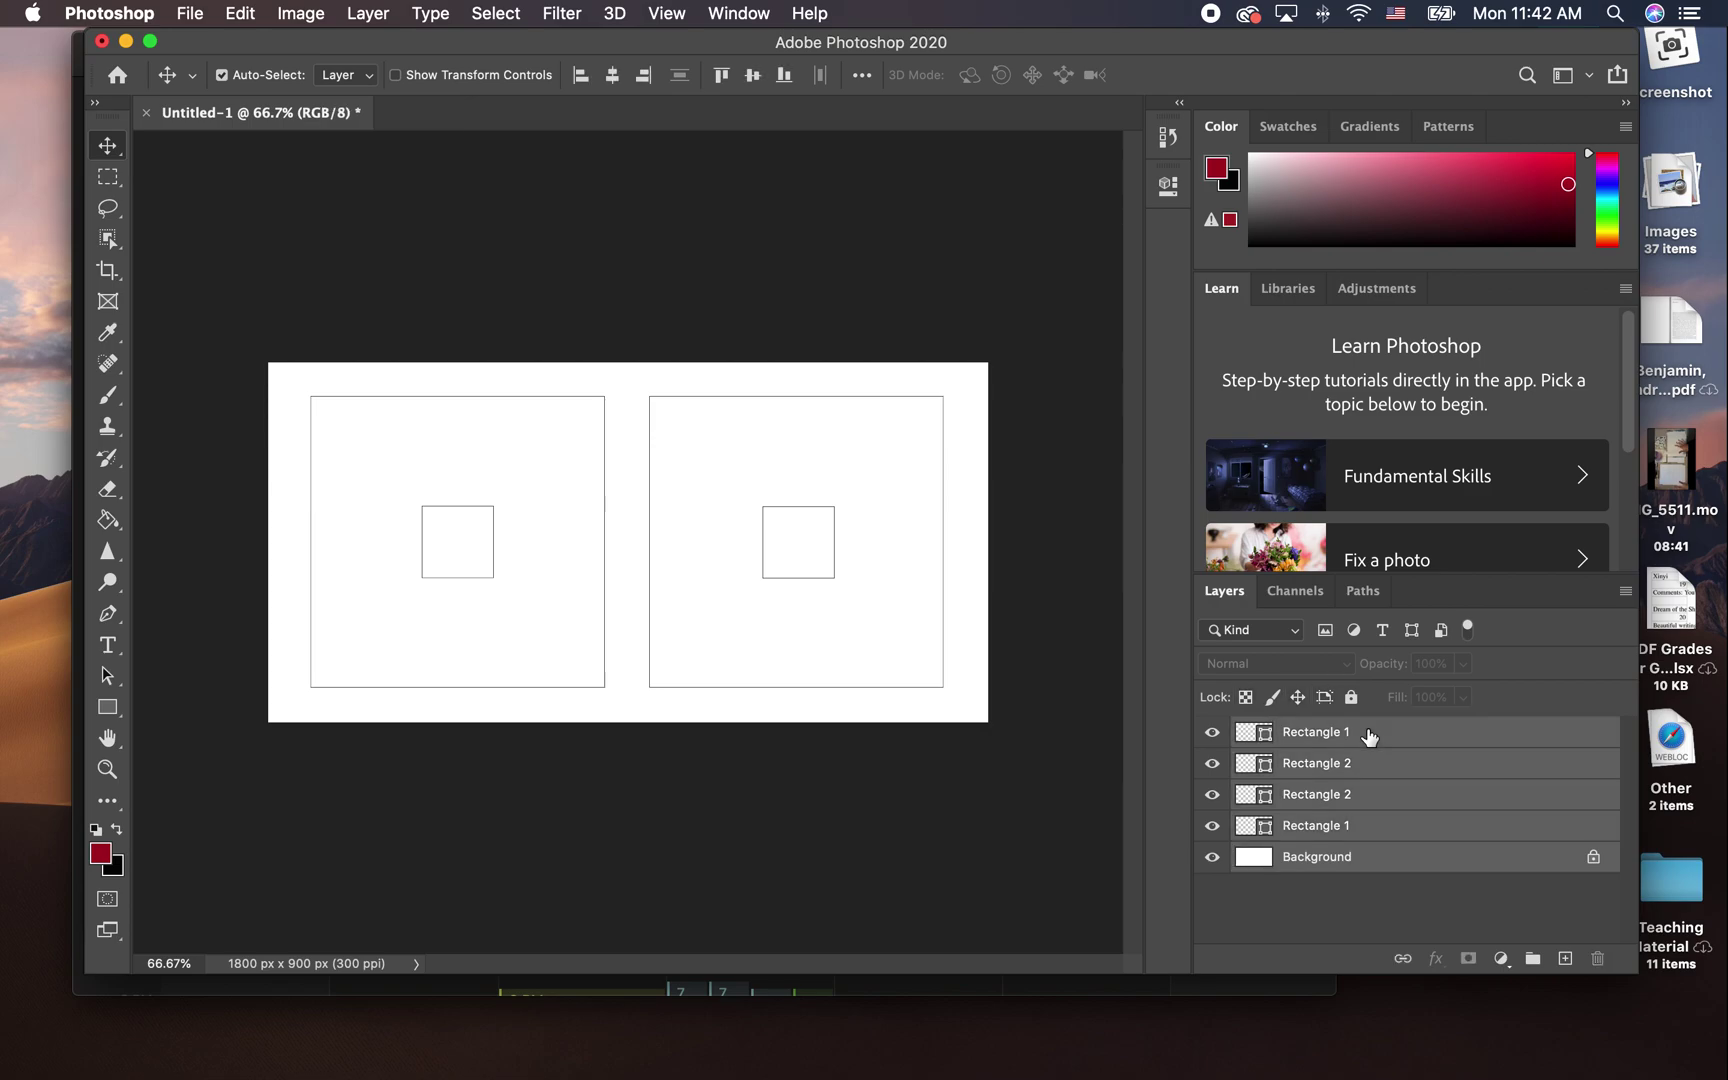
right_click(1369, 737)
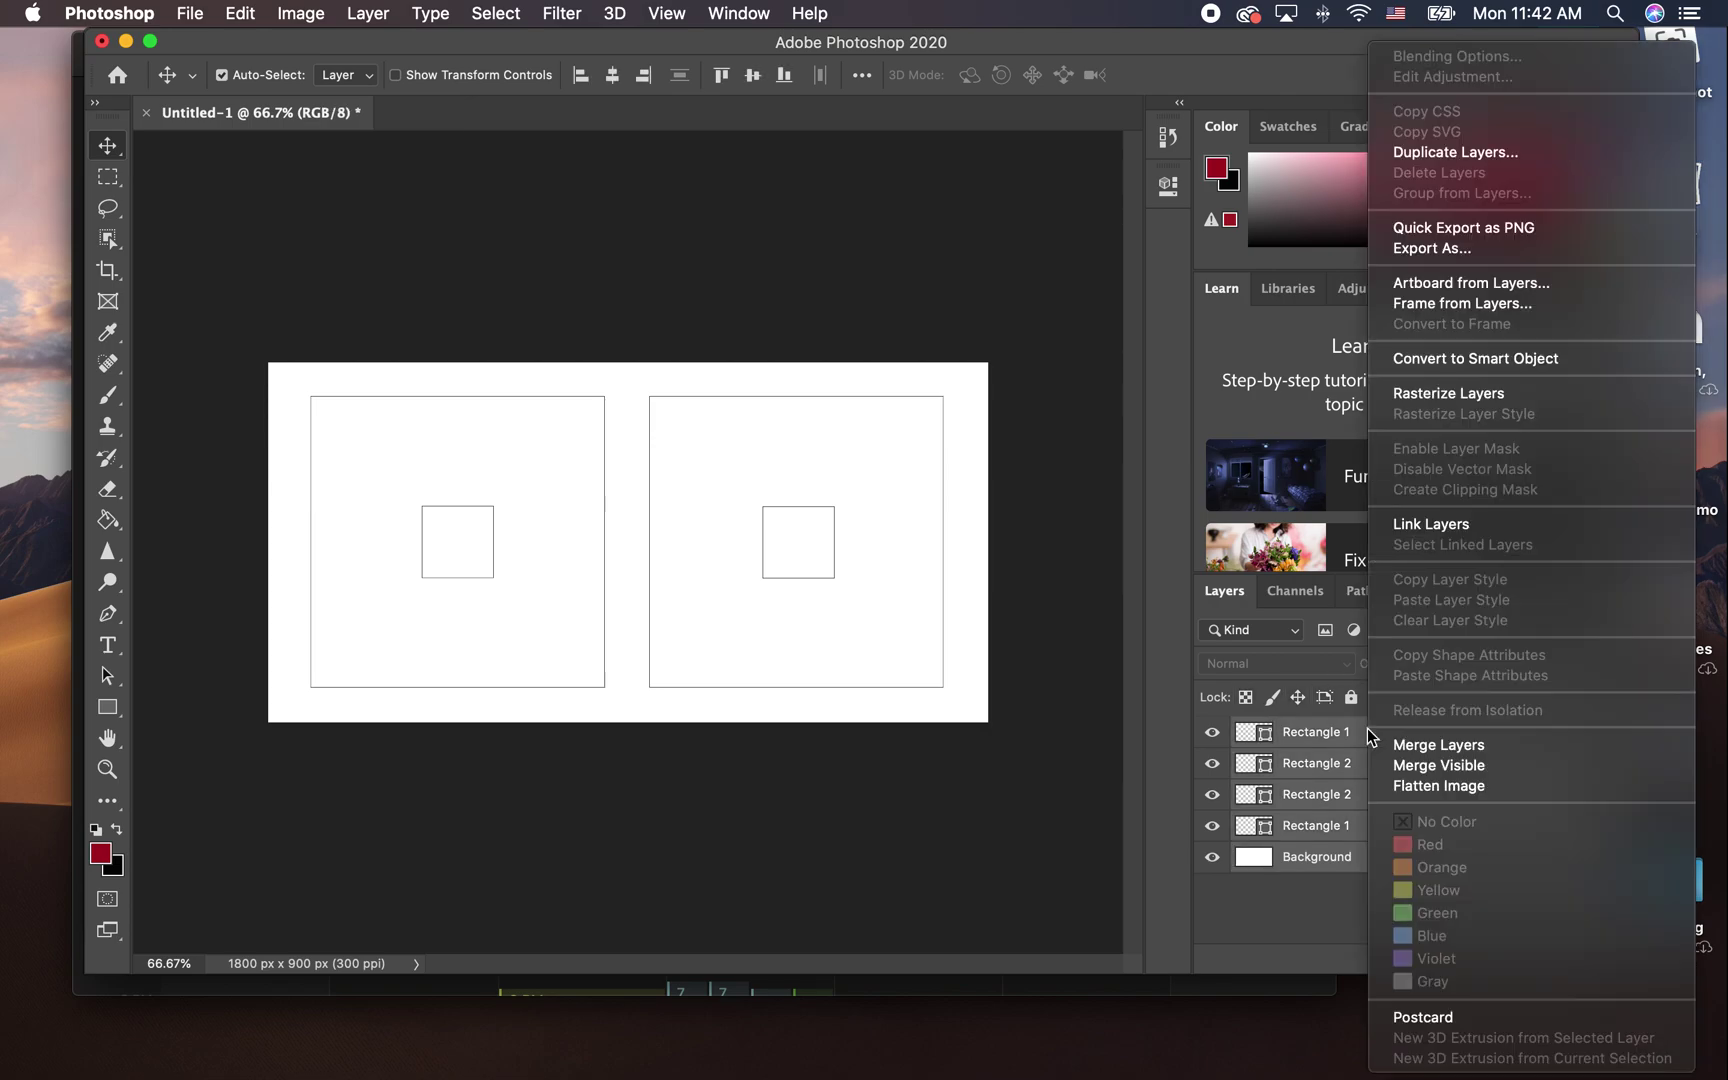
left_click(1449, 745)
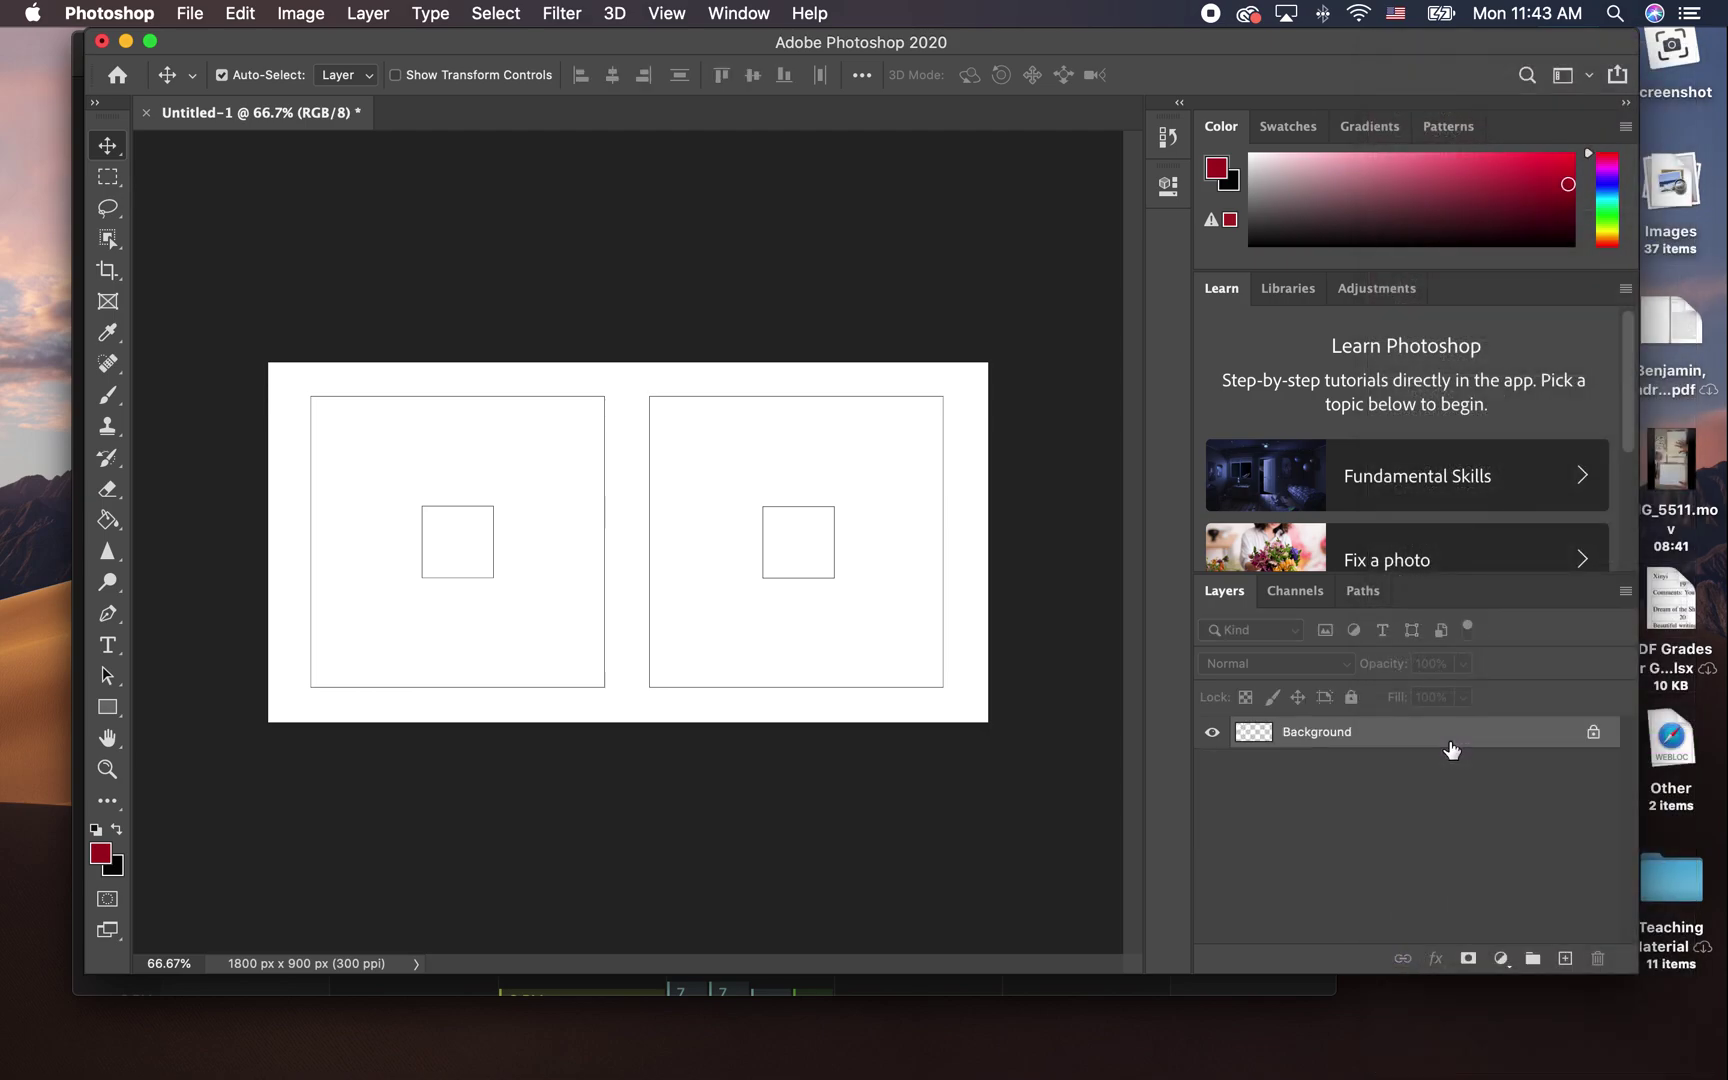
left_click(1593, 732)
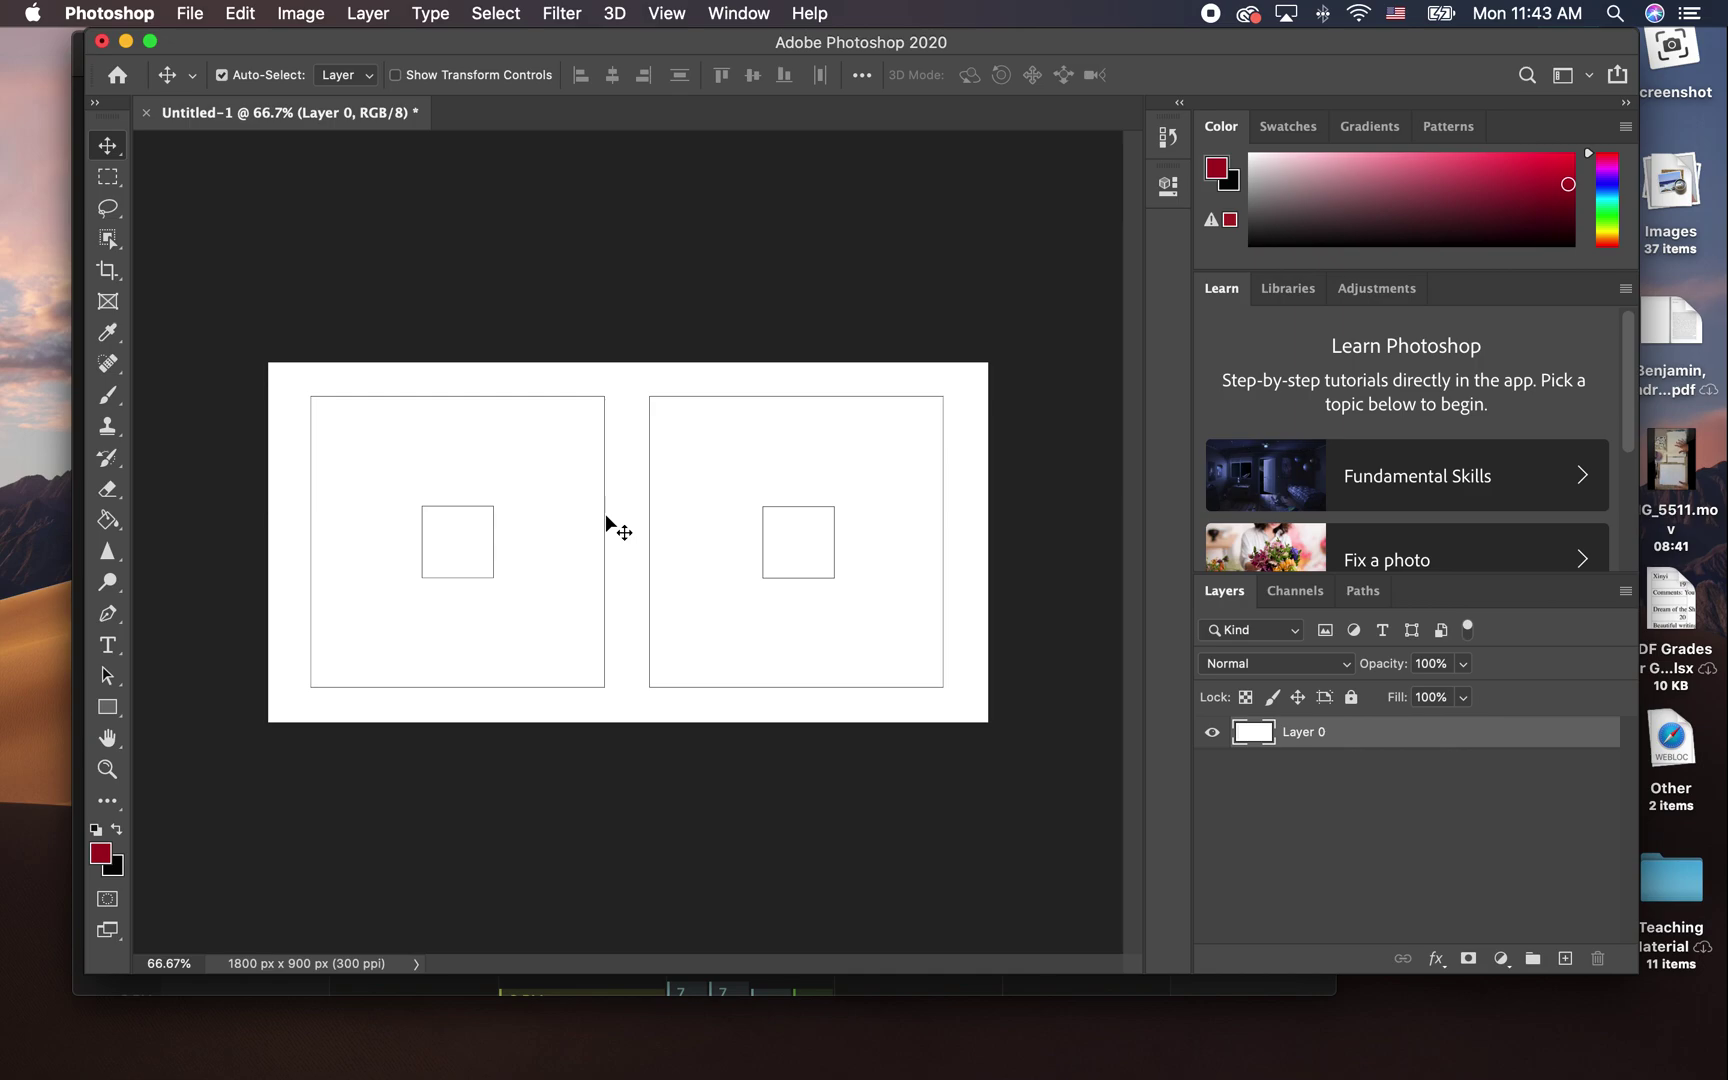
- Save the document in Photoshop format as Albers Squares.psd in the Teaching Materials folder
left_click(200, 12)
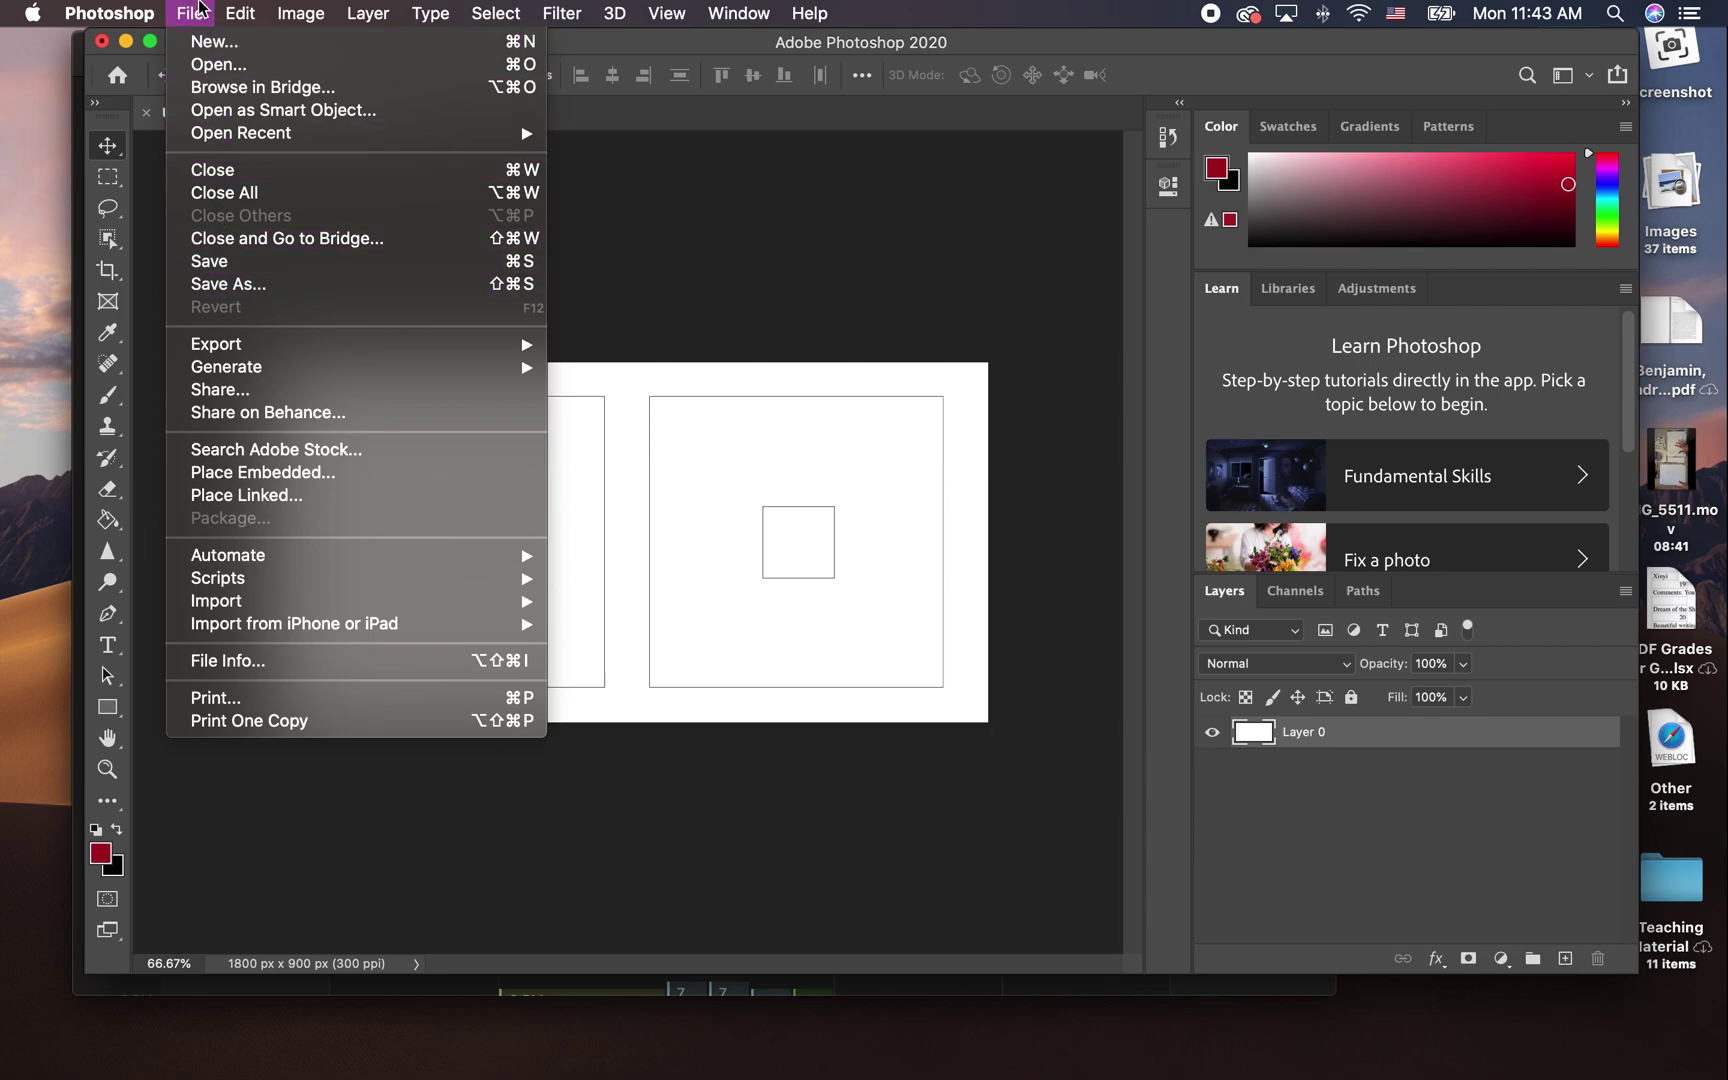
left_click(200, 8)
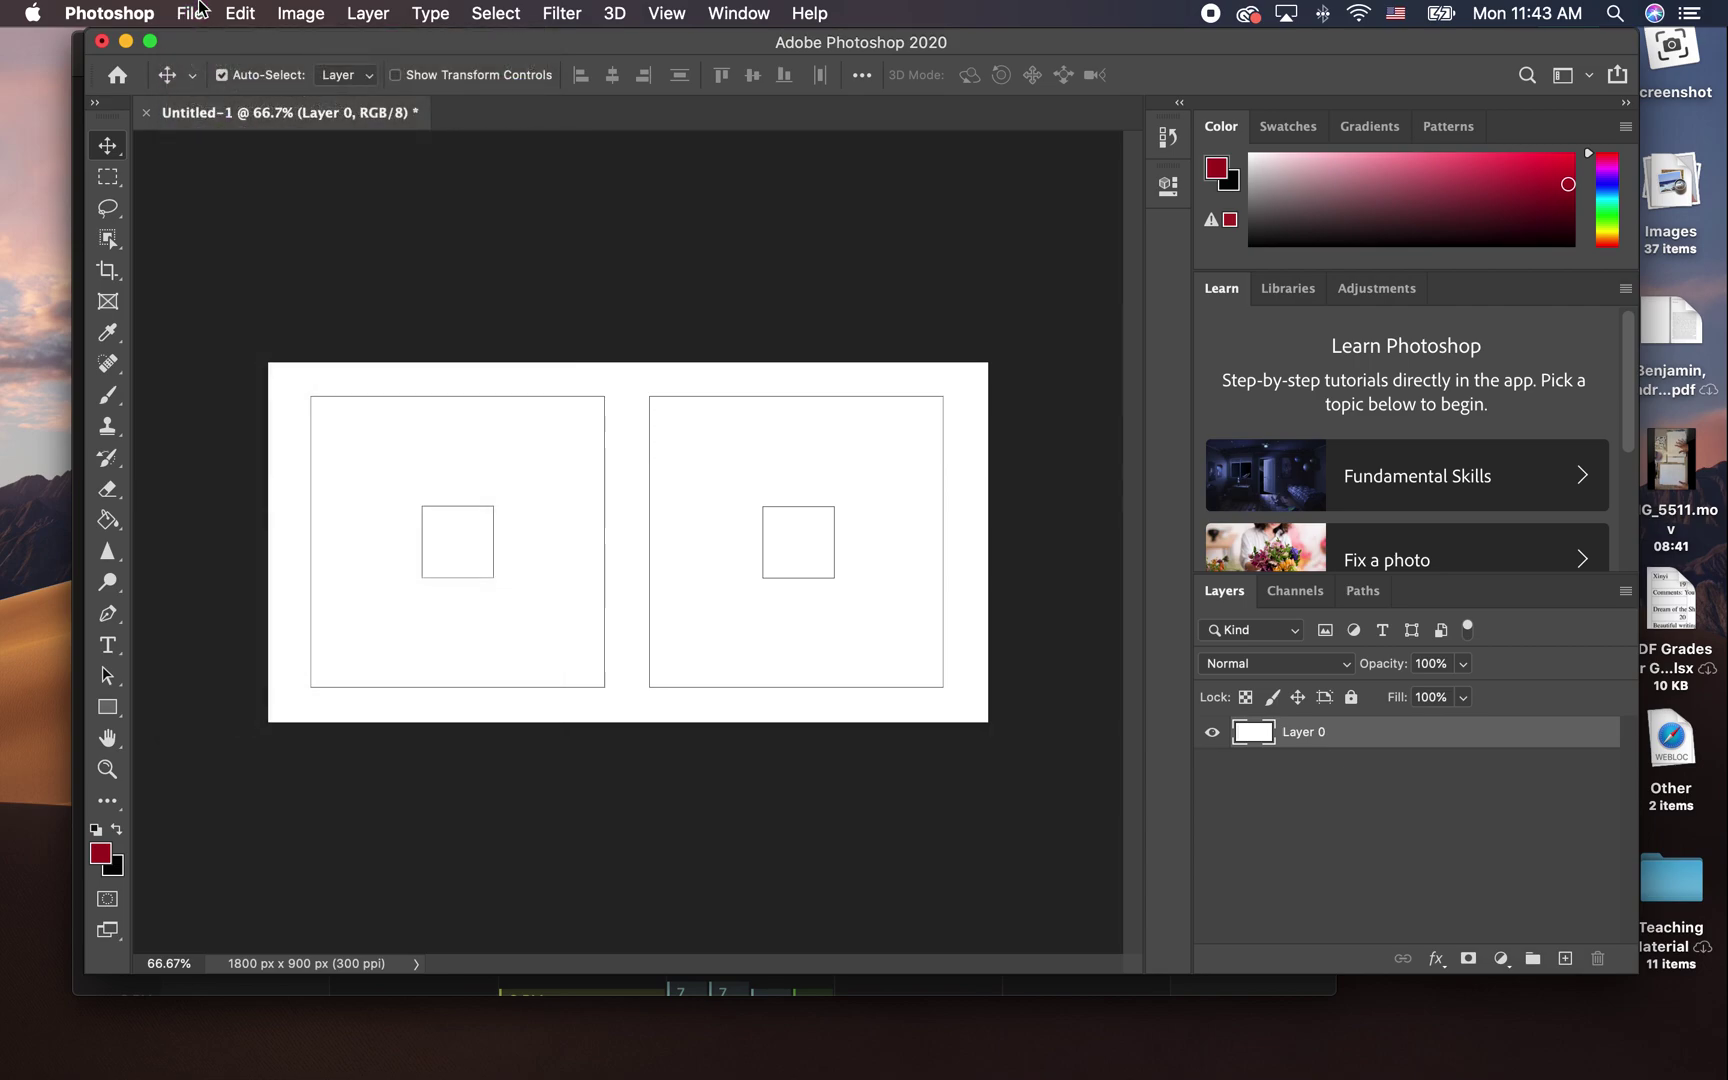
left_click(200, 12)
left_click(760, 475)
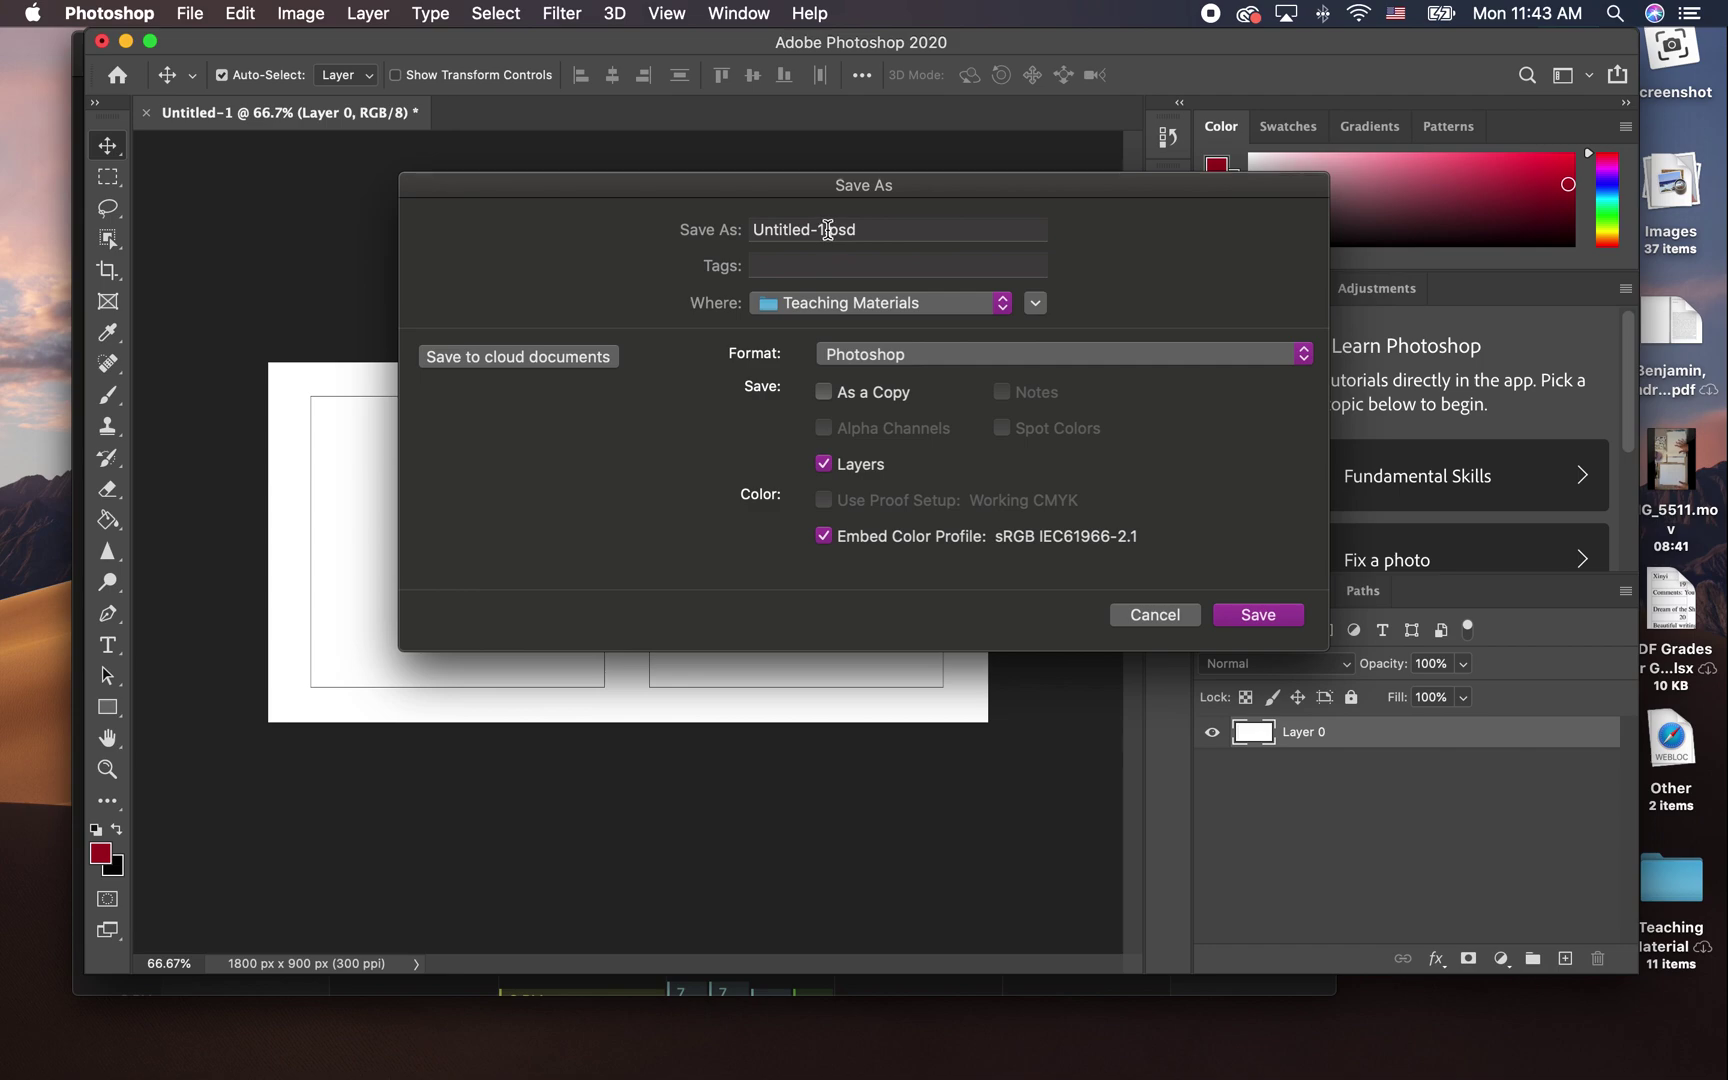
left_click(770, 228)
type("Albers")
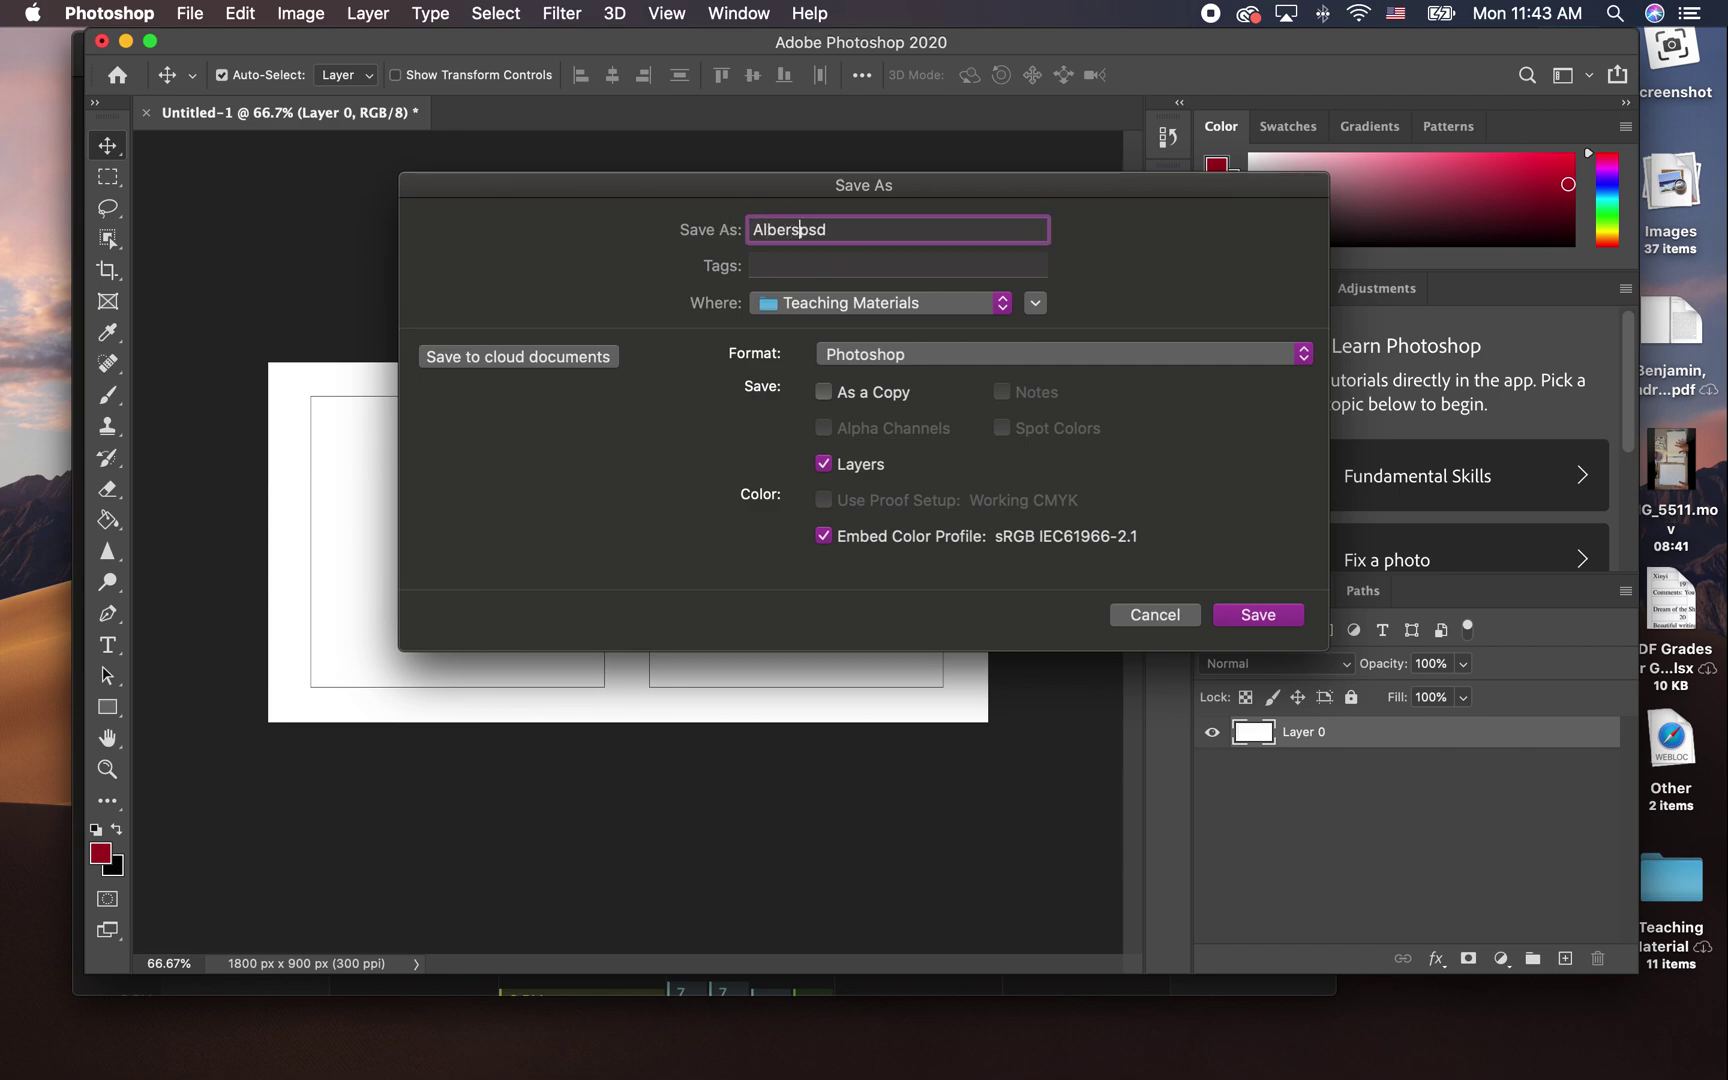
type(" Squares")
left_click(1261, 612)
left_click(1160, 477)
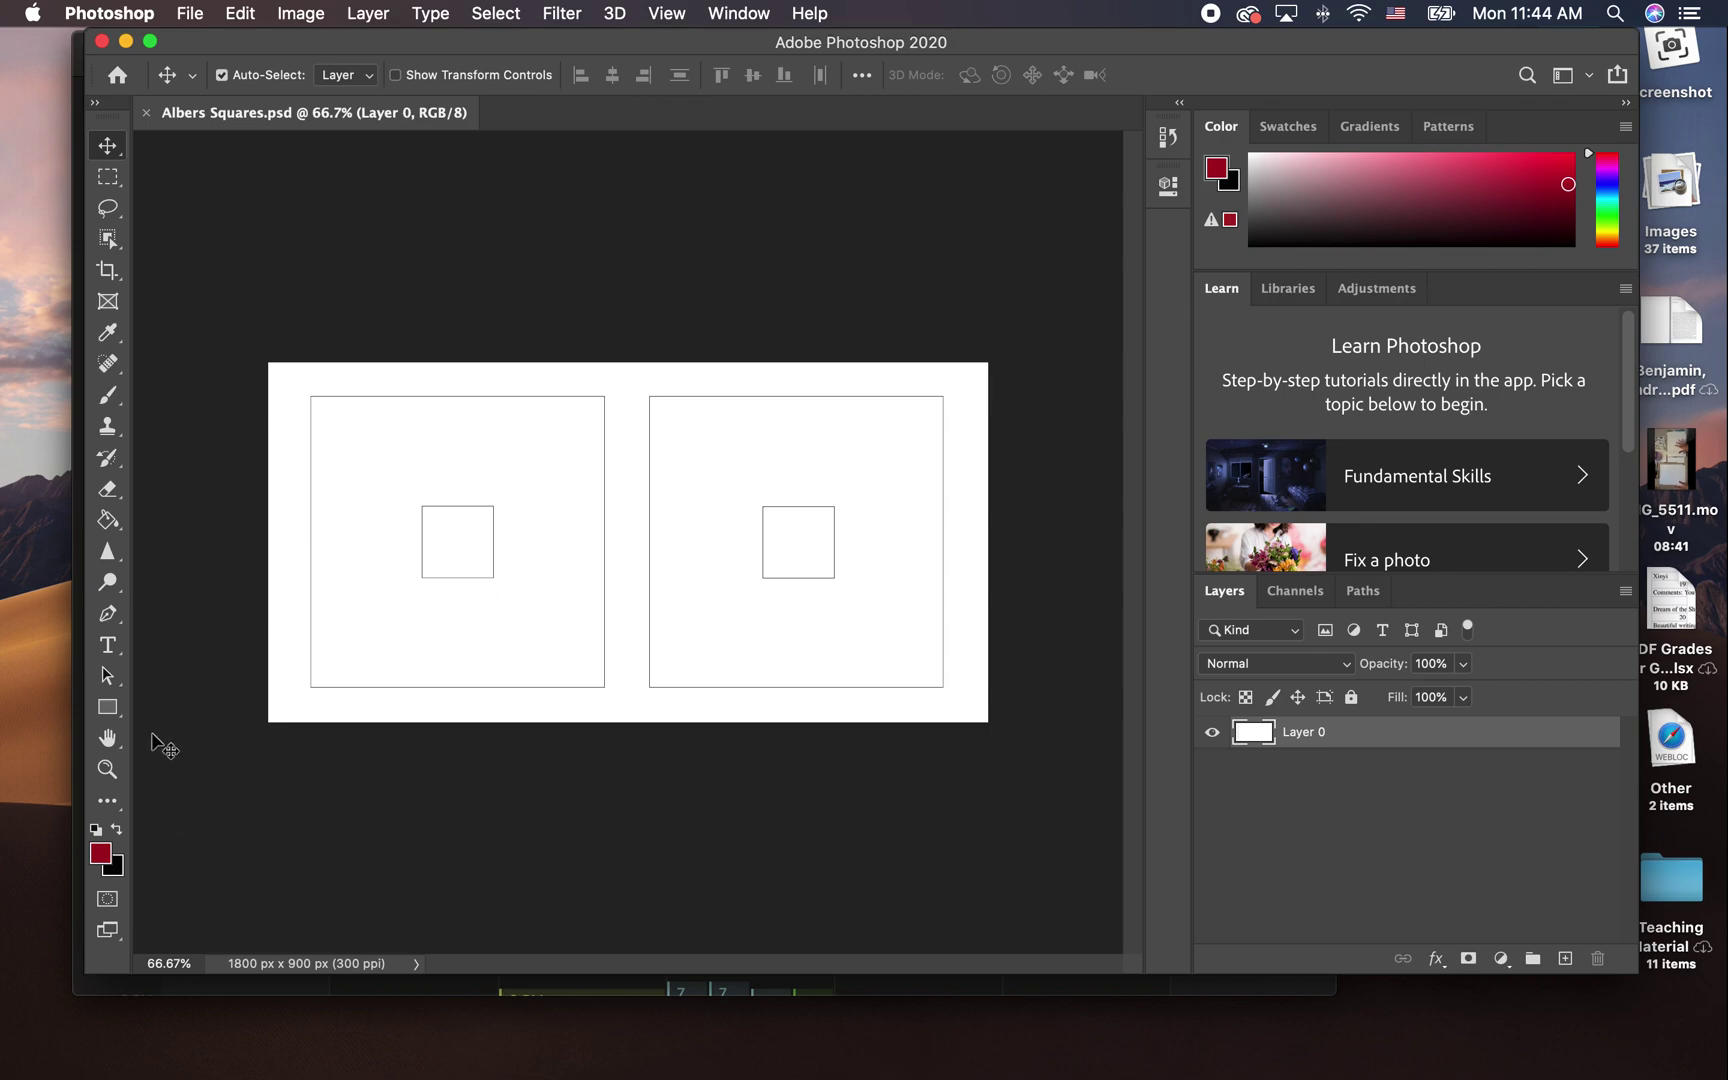
- Set the foreground color to purple #b262d7 and fill both small squares with it using the Paint Bucket tool
left_click(108, 520)
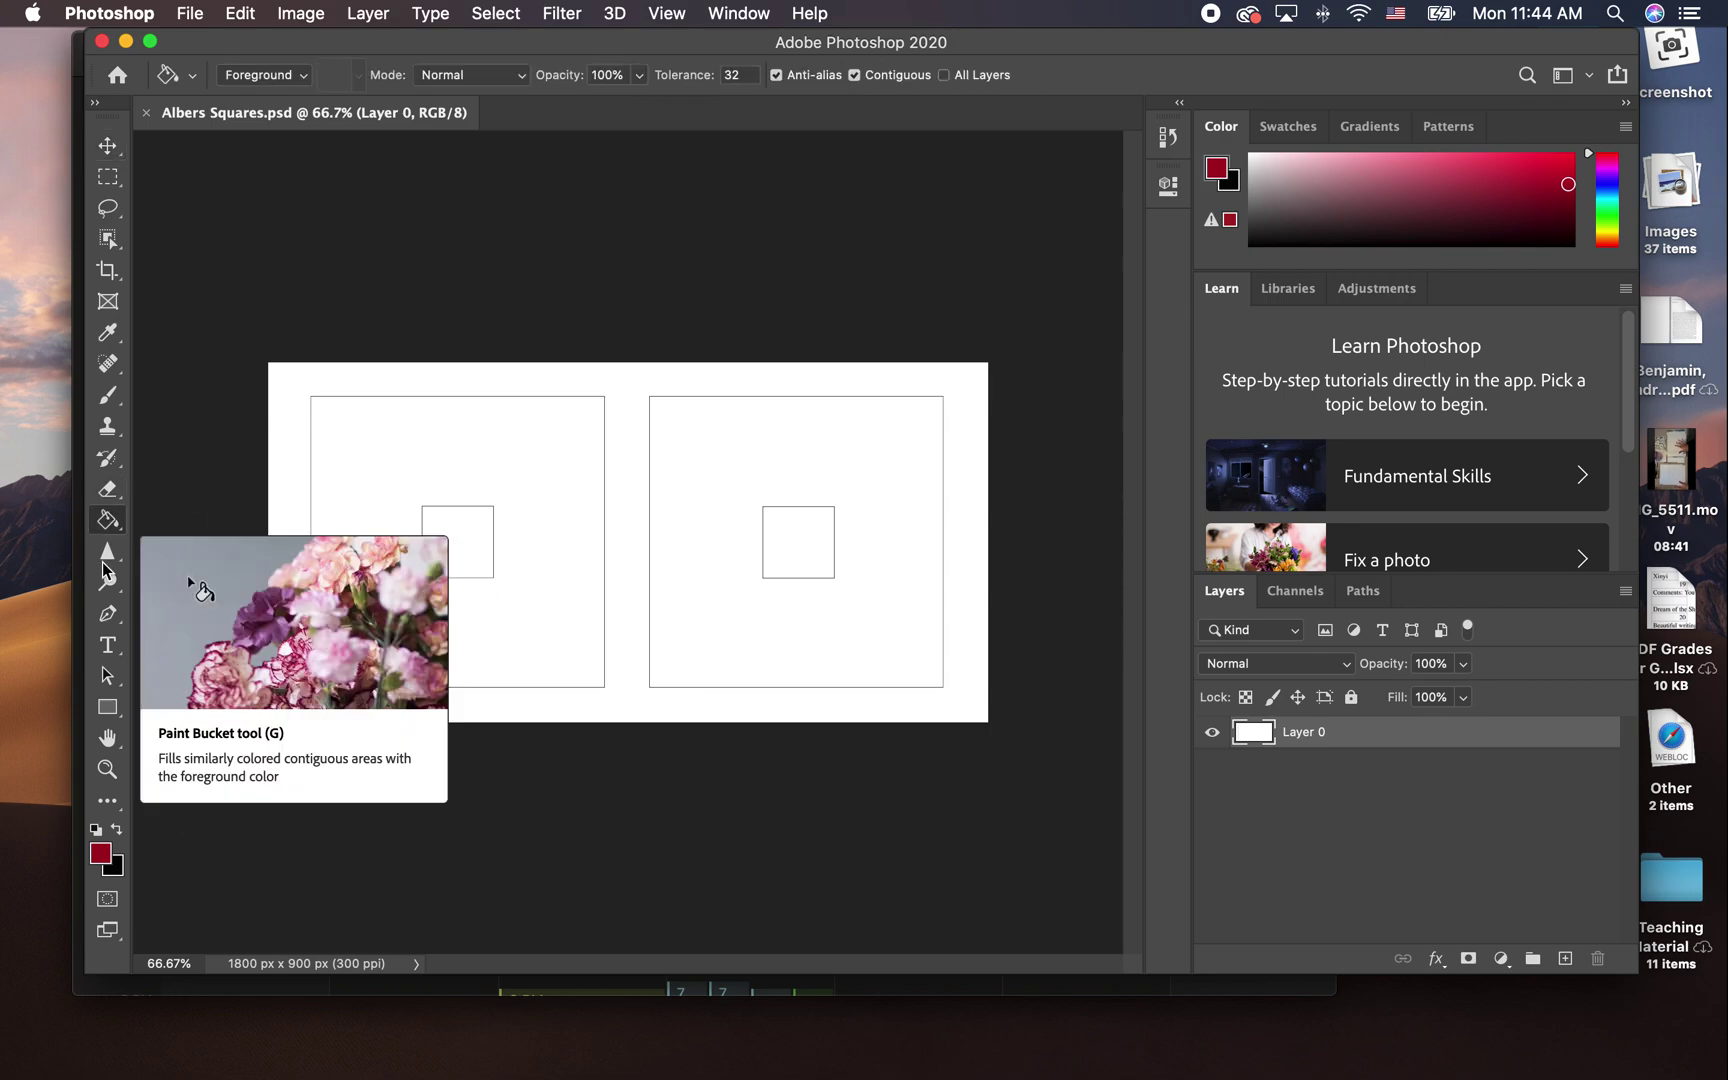
left_click(105, 858)
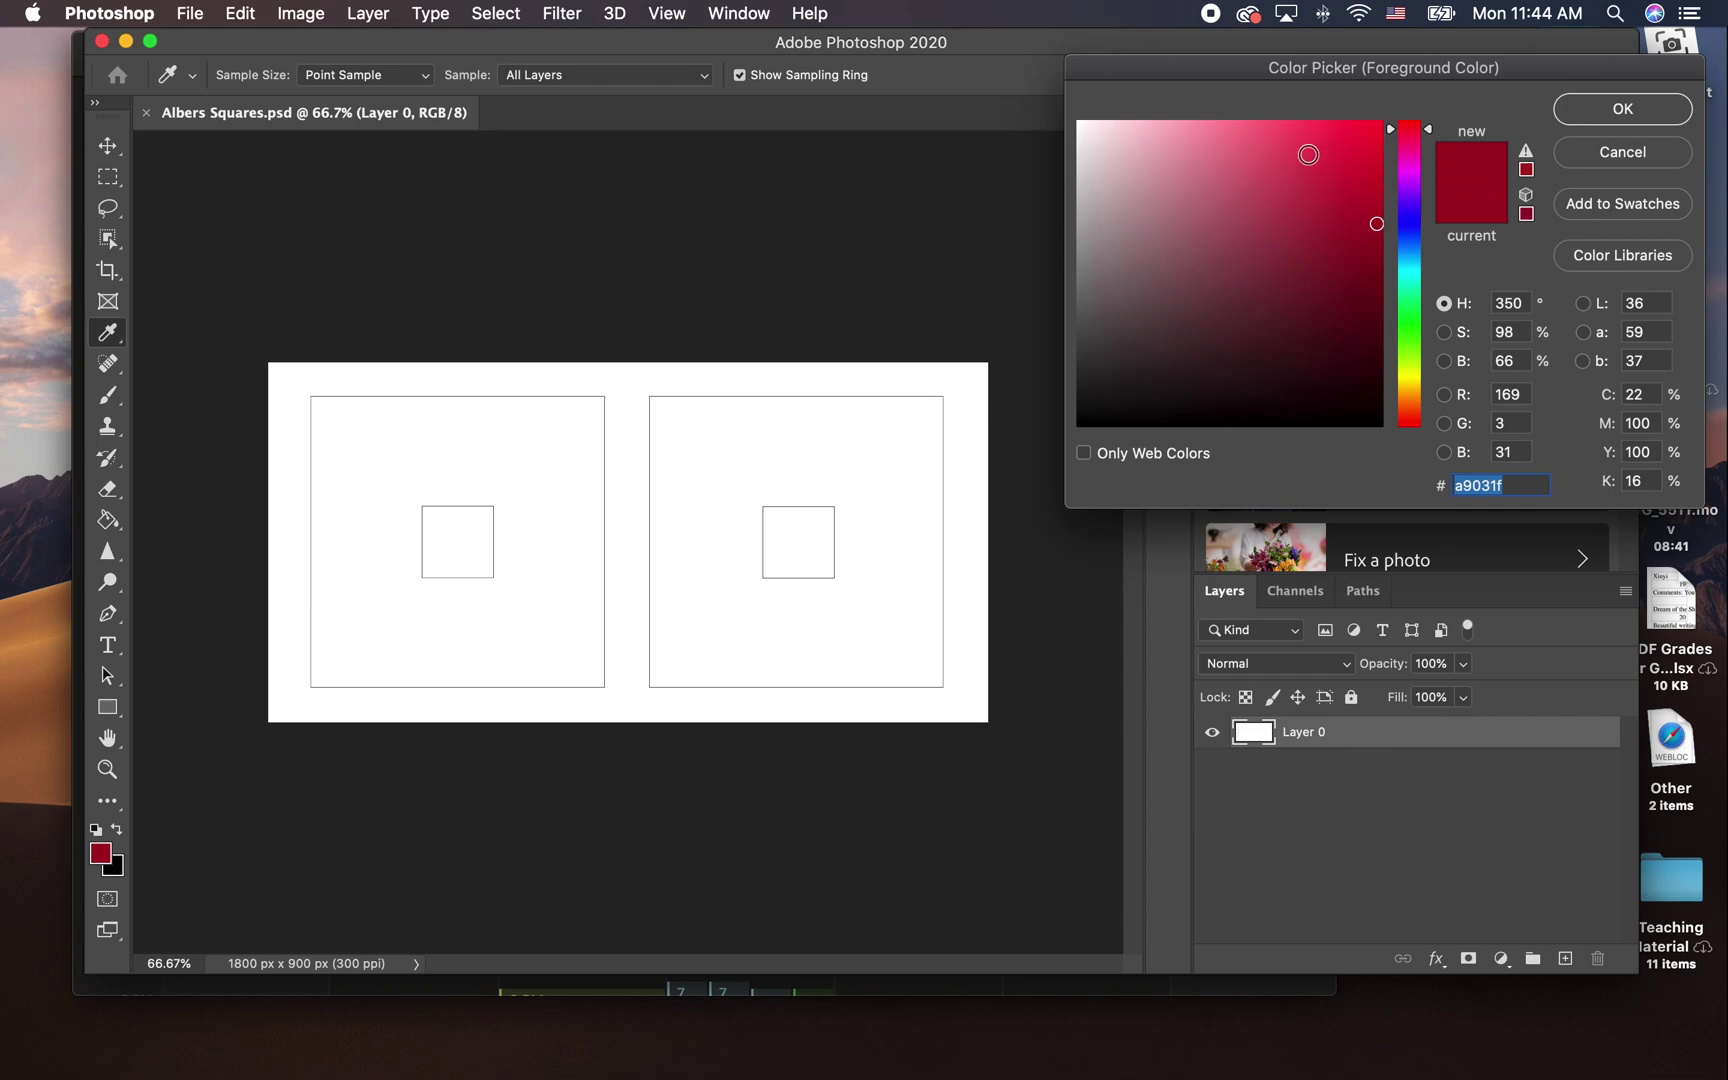
left_click_drag(1412, 210, 1411, 187)
left_click_drag(1290, 182, 1244, 168)
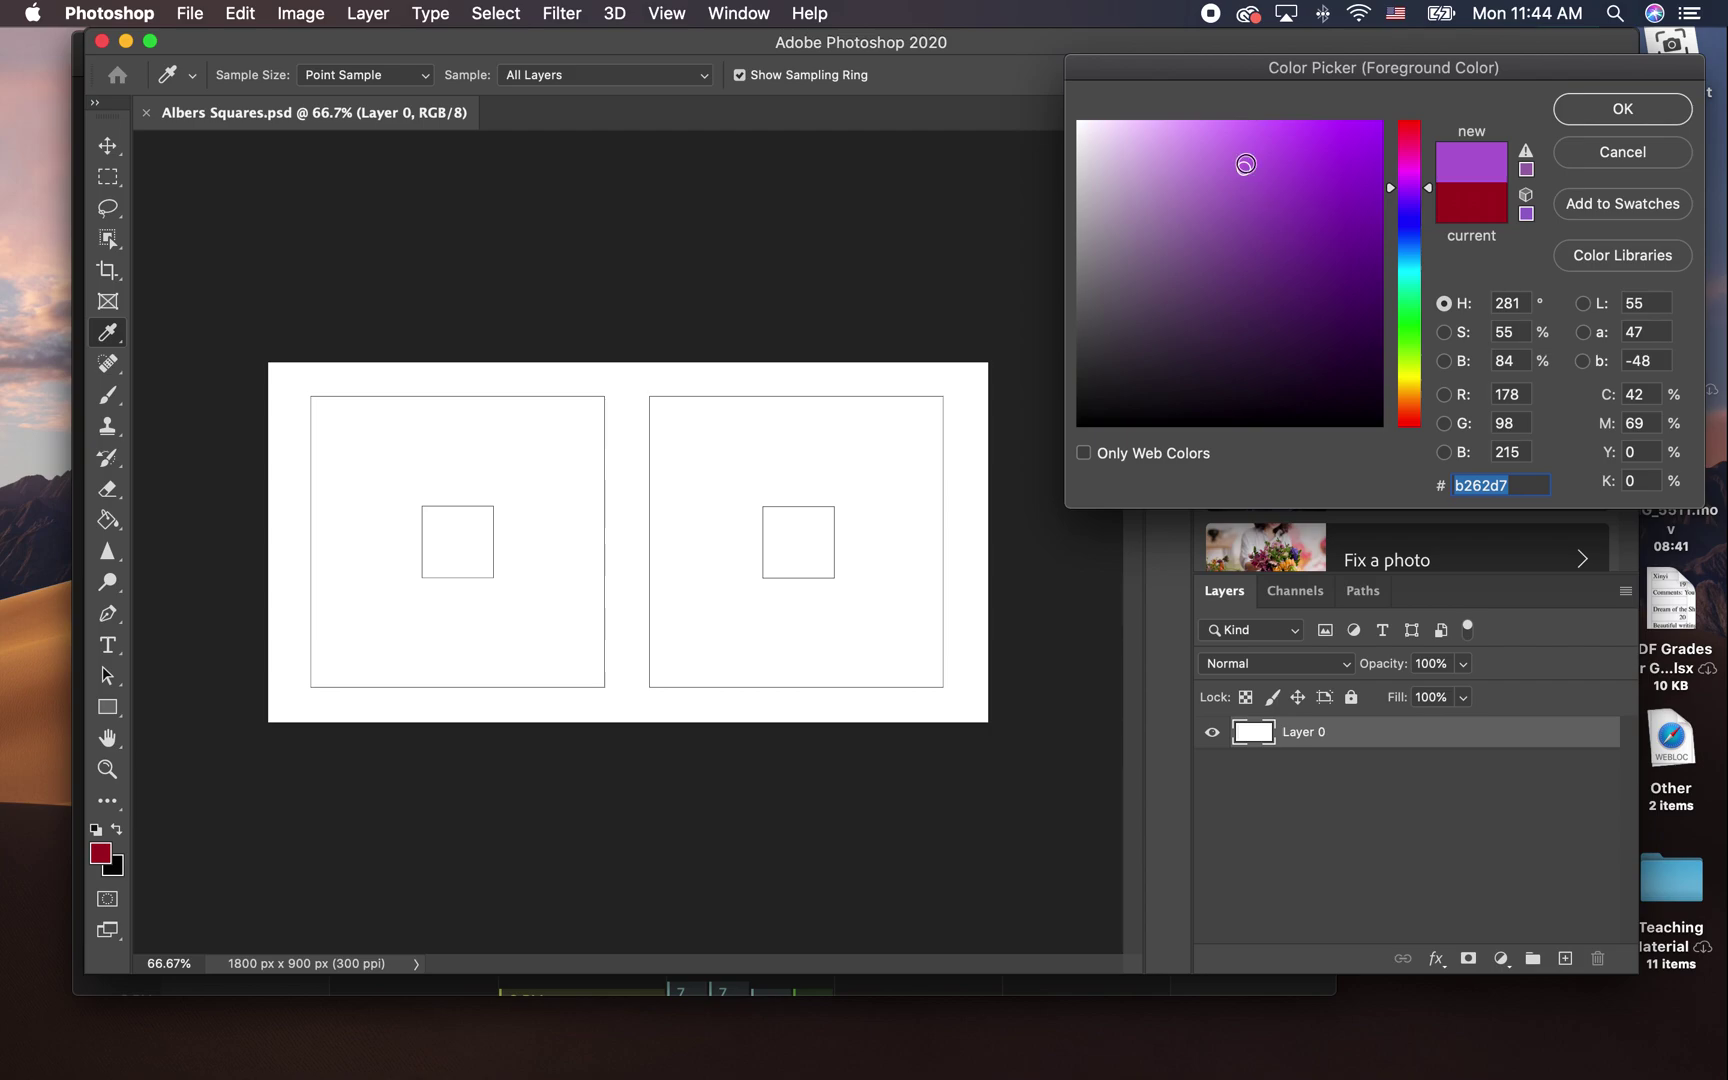
left_click(1584, 107)
left_click(470, 562)
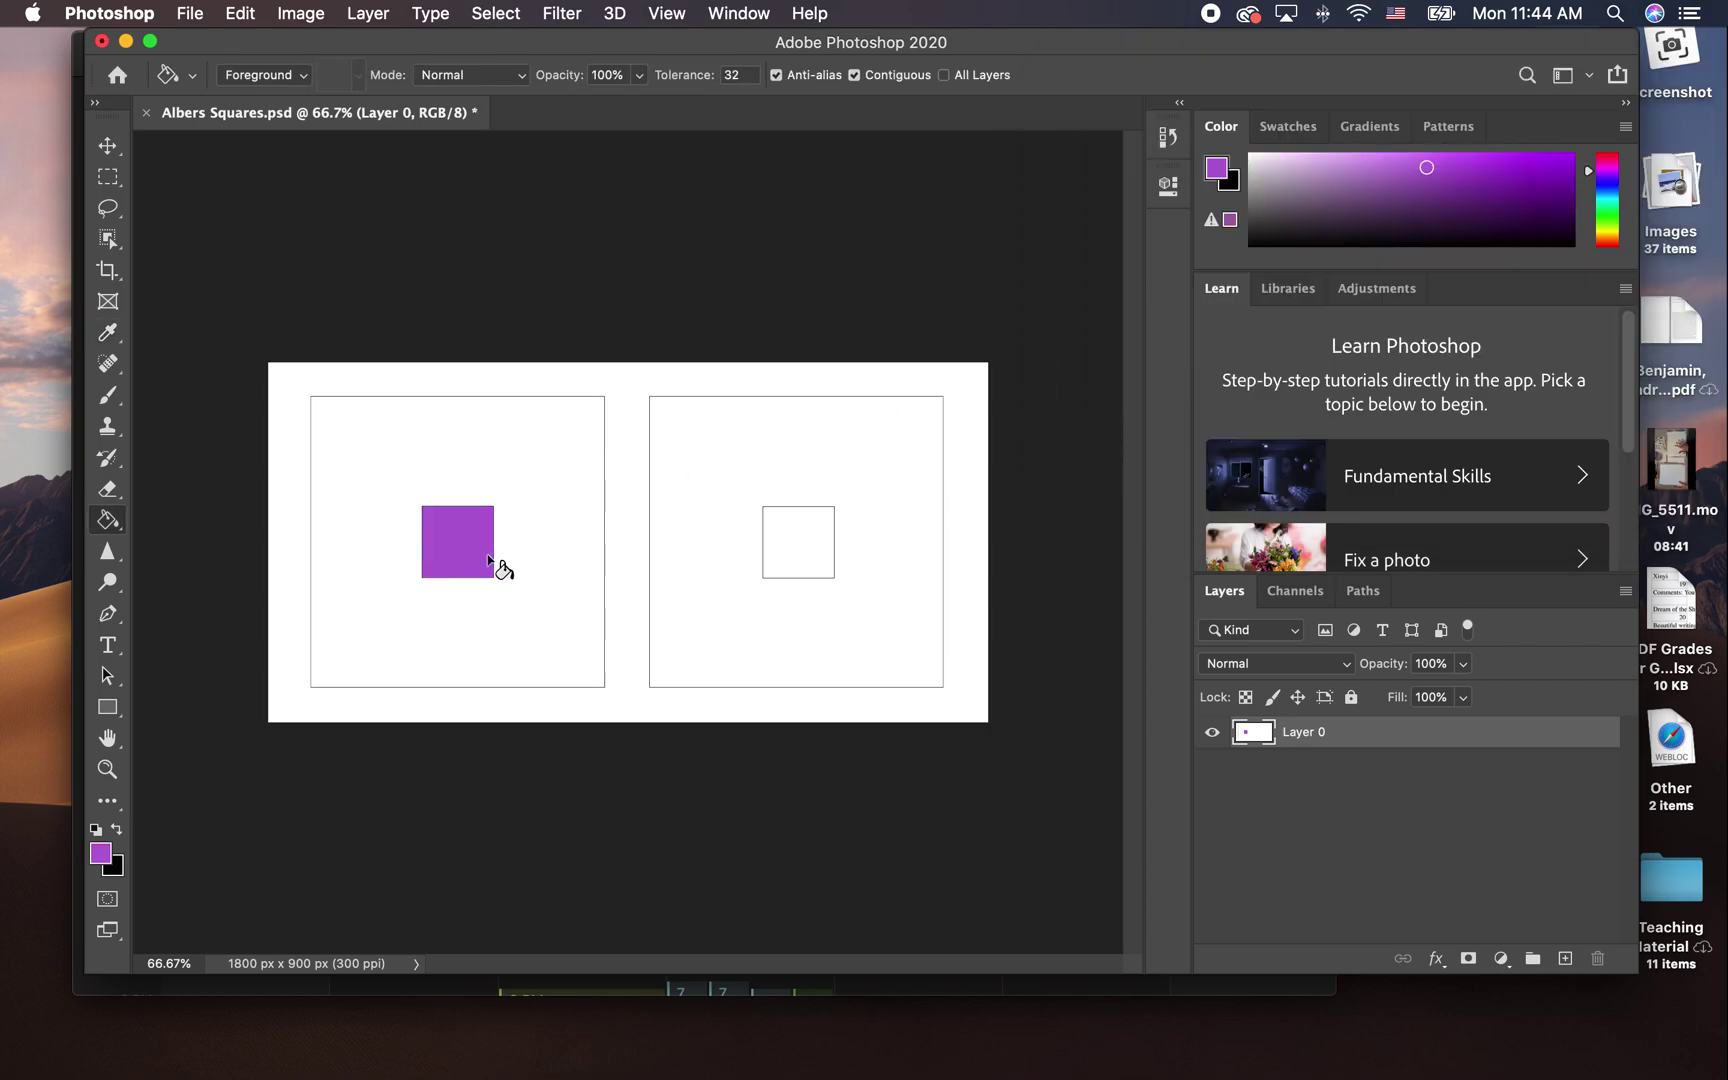
left_click(798, 548)
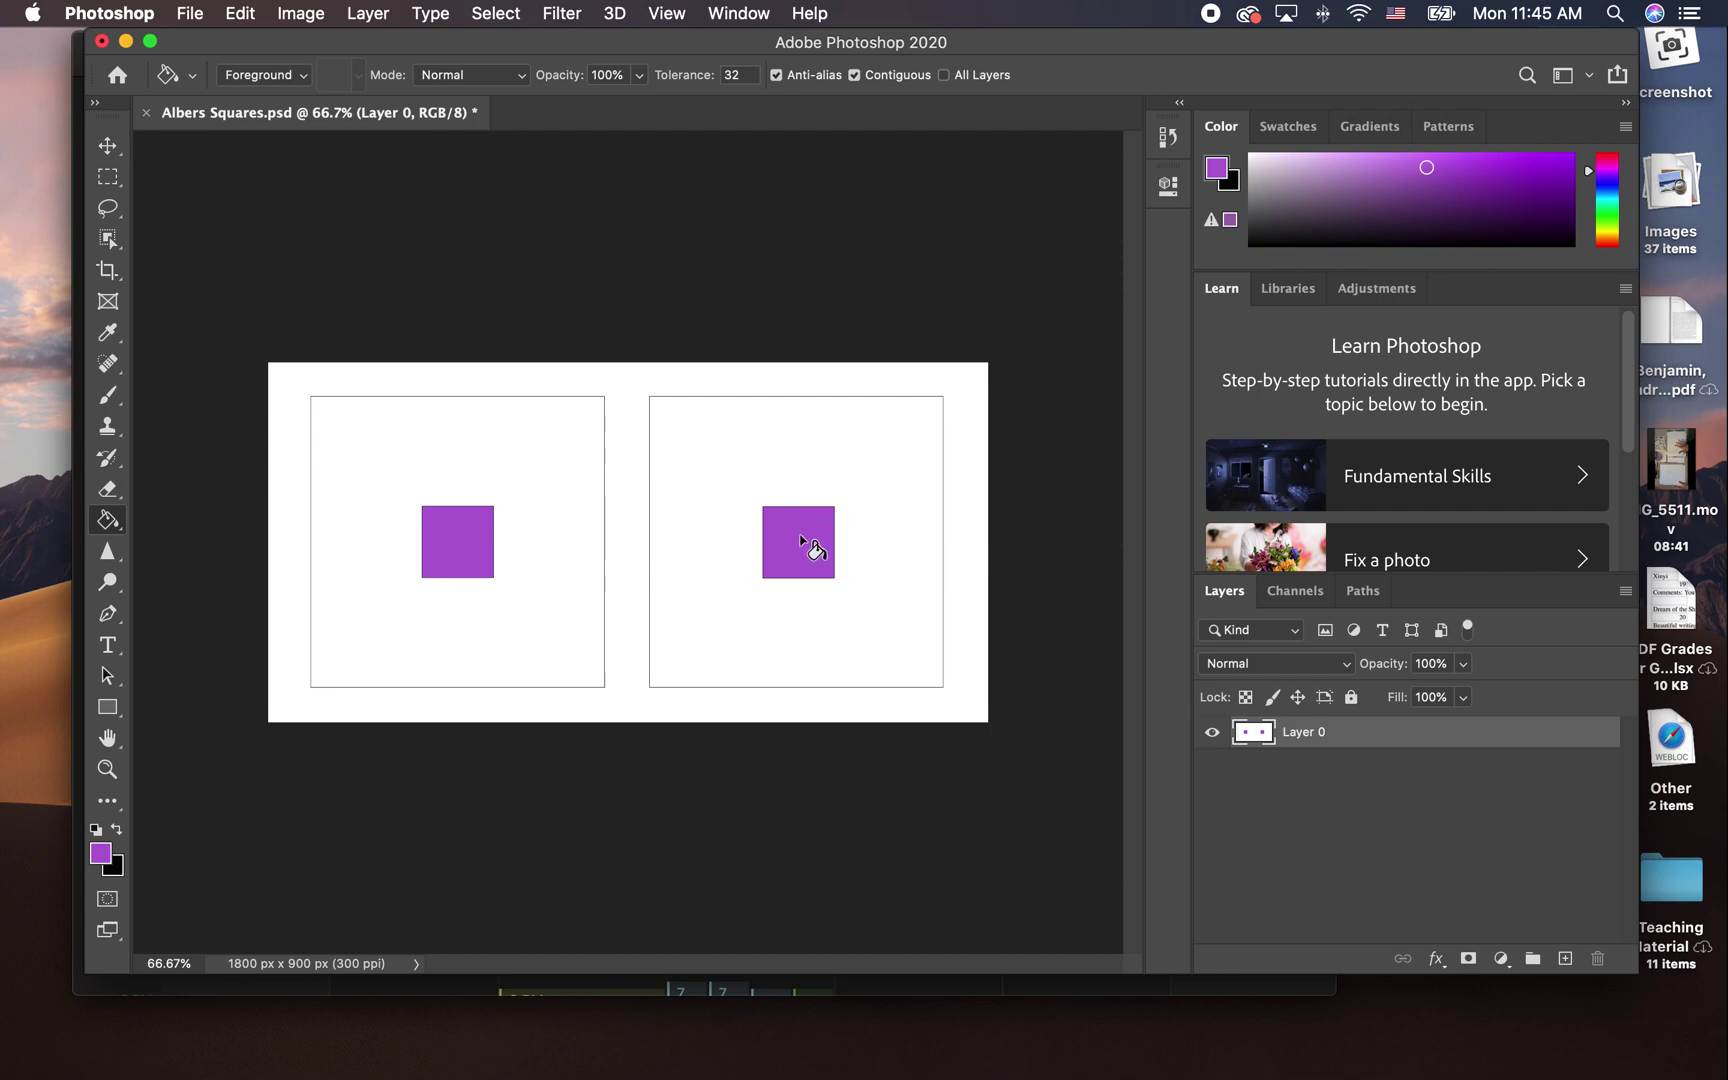
- Fill the right large square around its purple center with a strong magenta pink
left_click(1616, 162)
left_click(1551, 163)
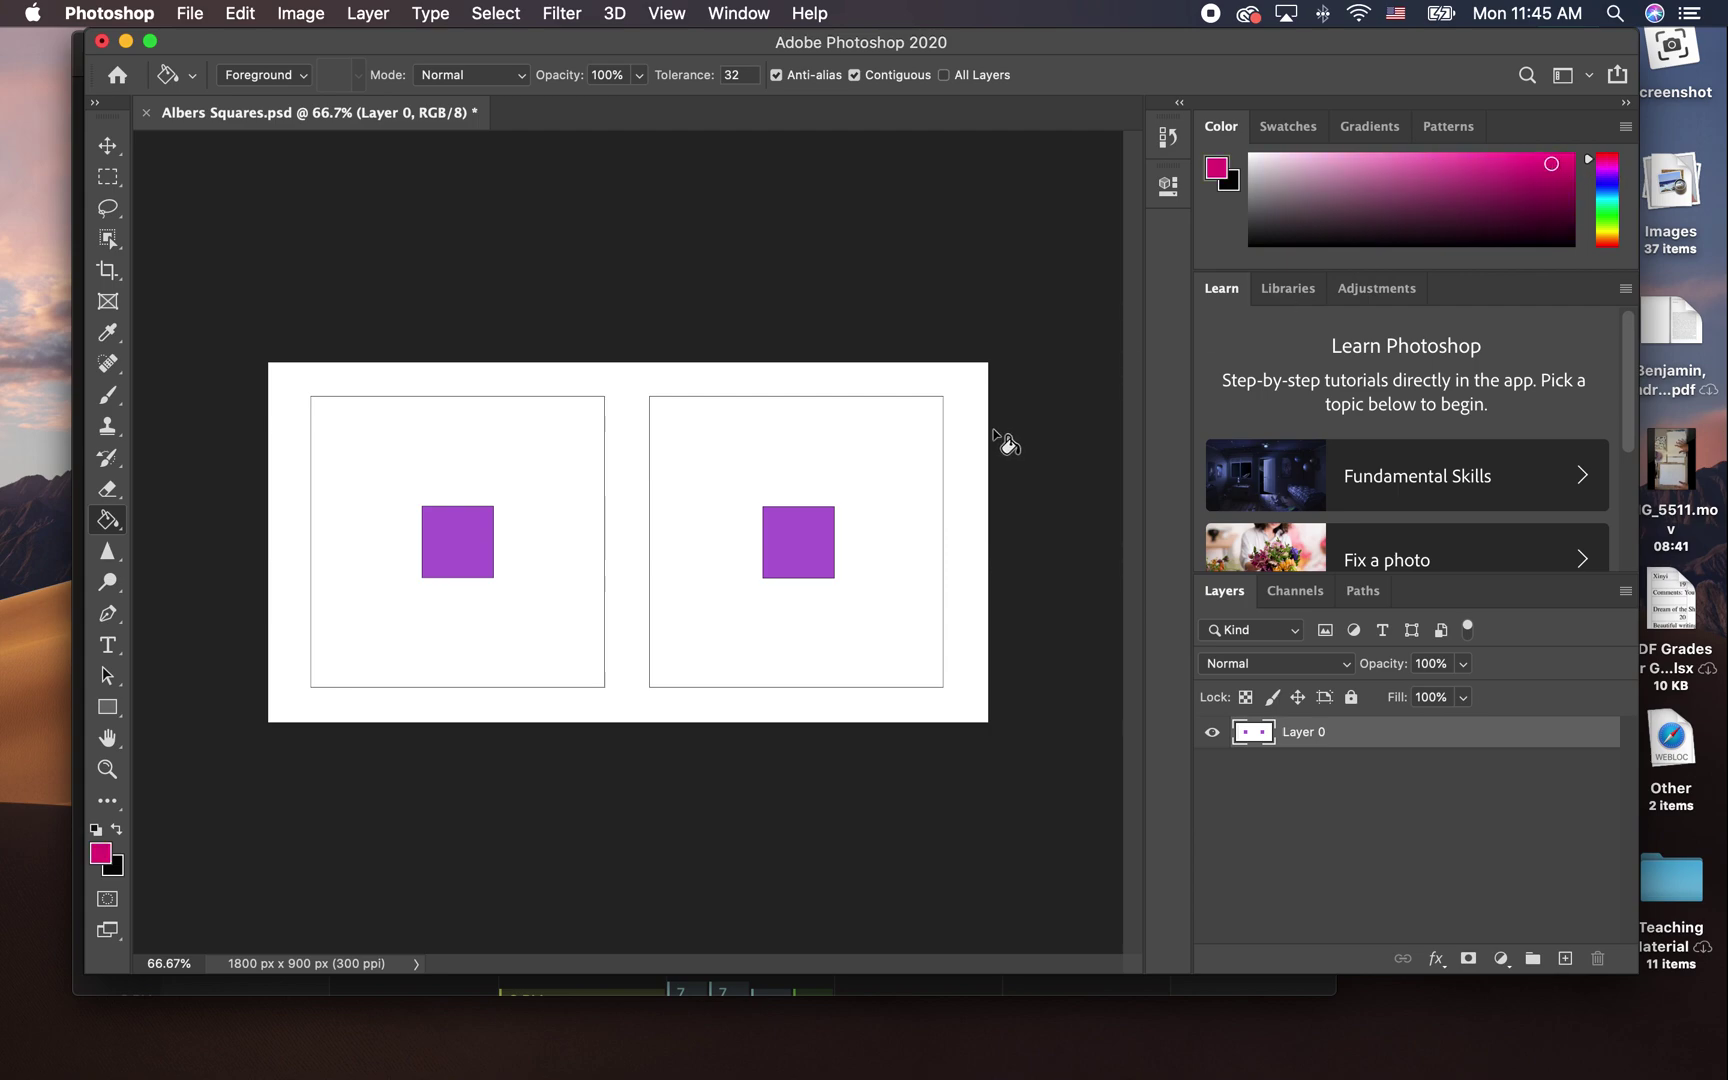
left_click(889, 486)
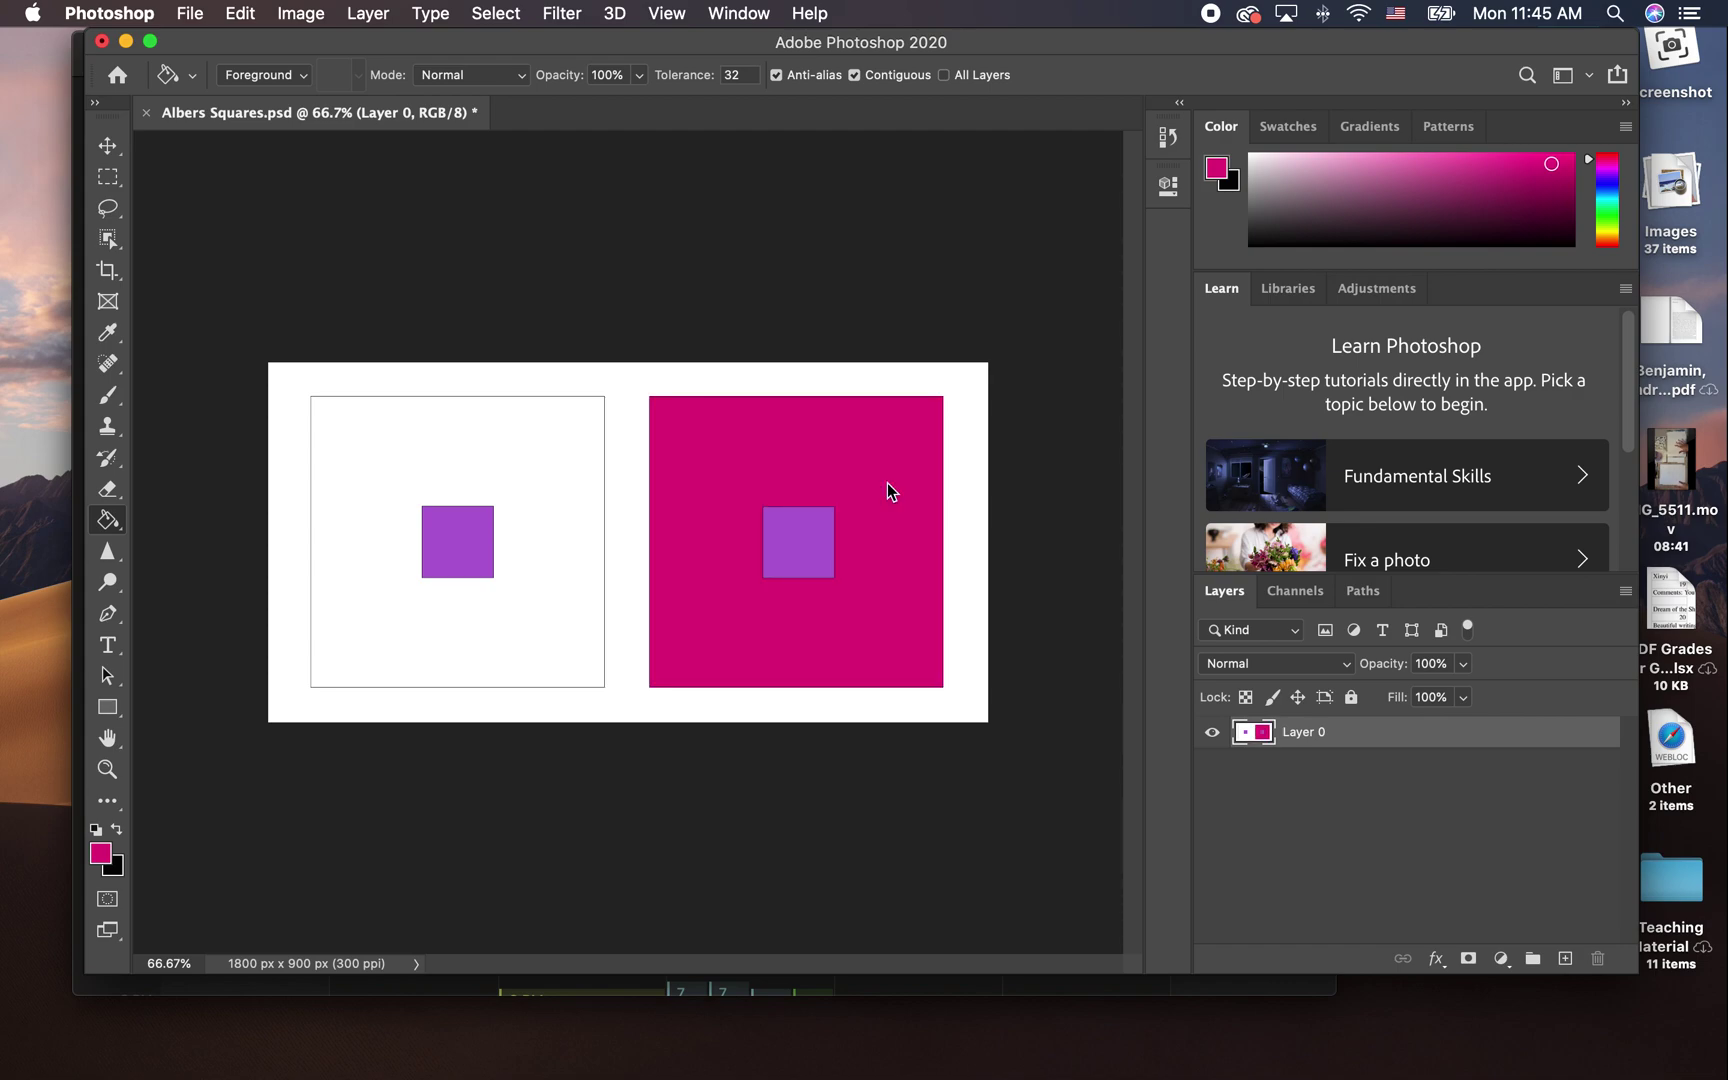
- Fill the left large square around its purple center with periwinkle blue and refill it with a pale lavender
left_click(1611, 183)
left_click(1389, 161)
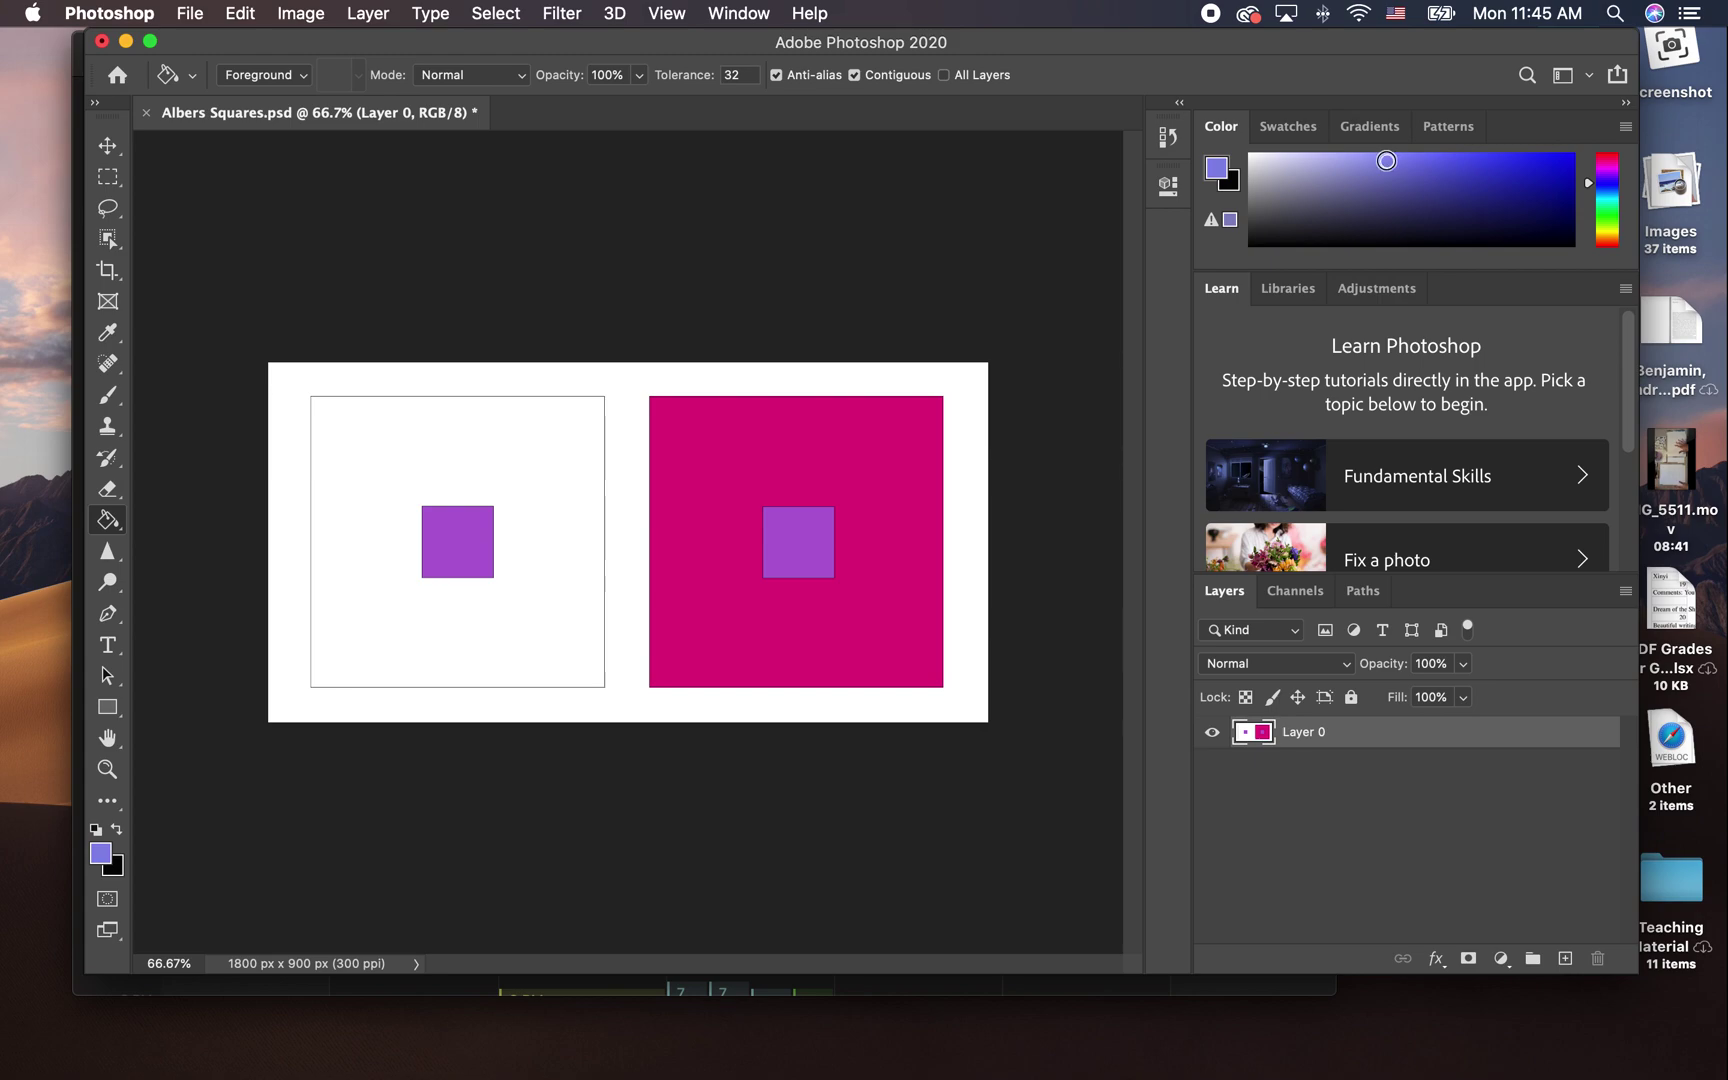
left_click(563, 481)
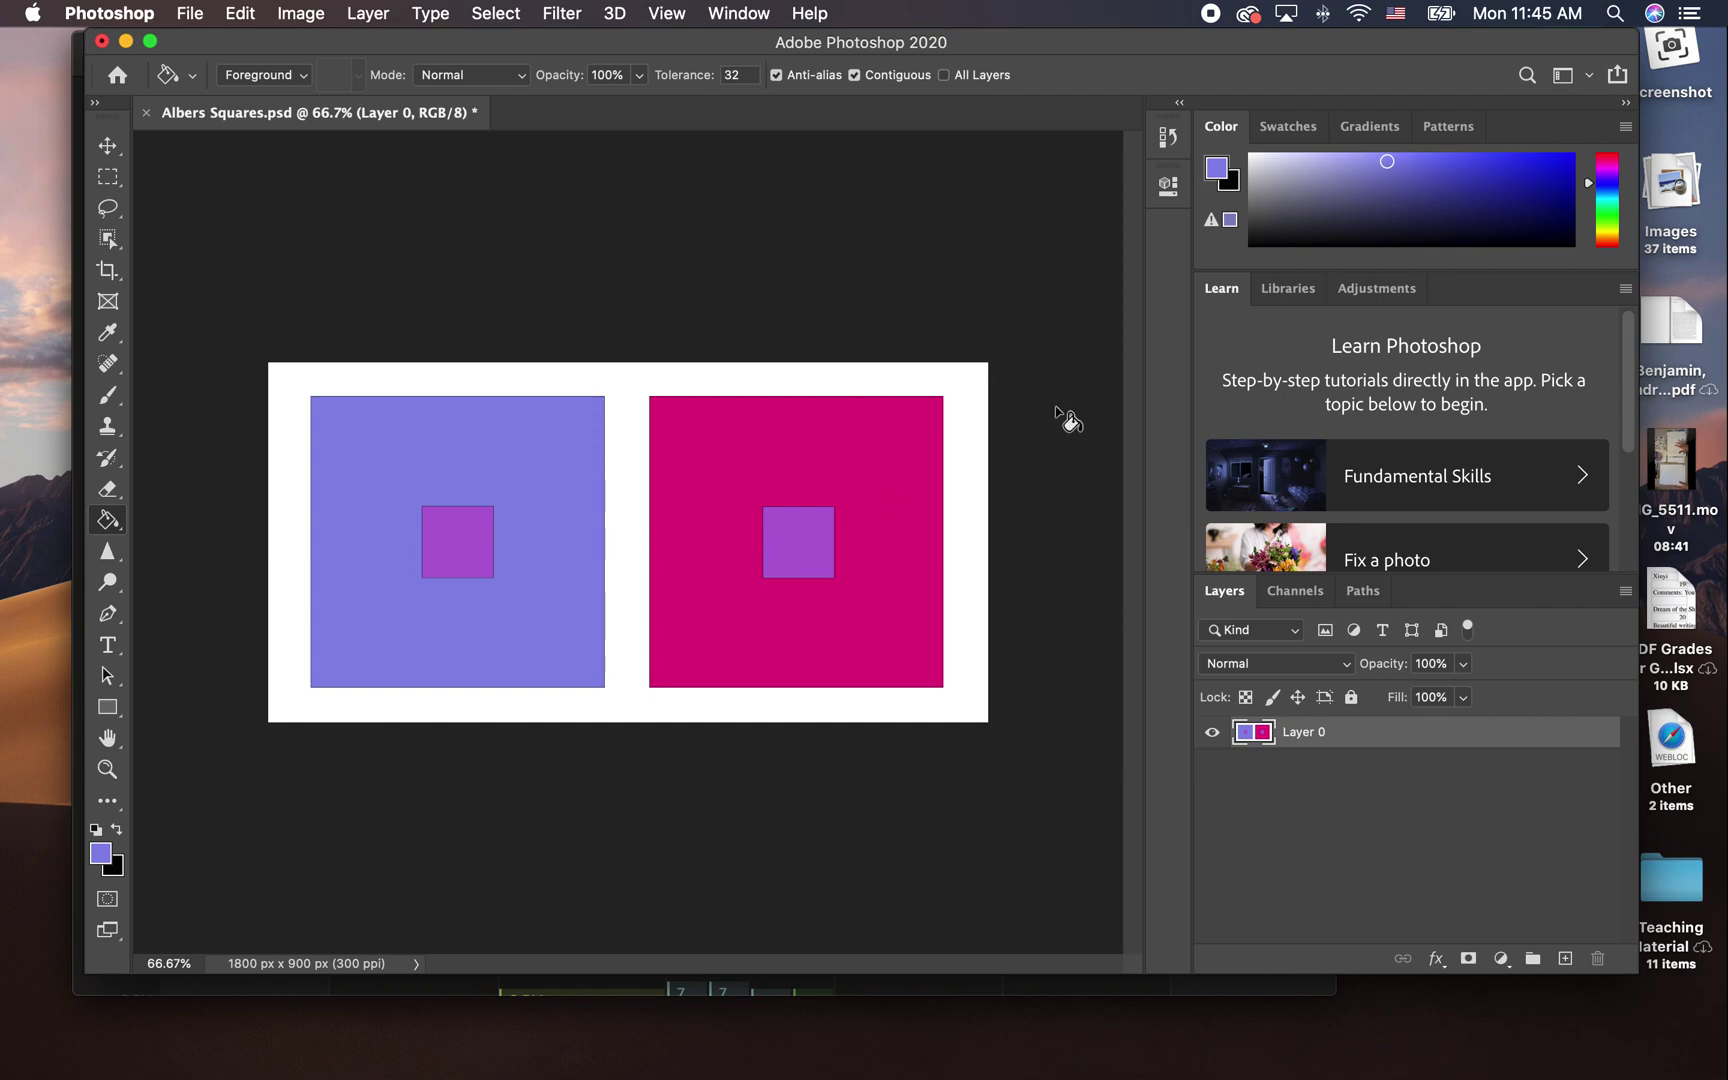
left_click(1292, 161)
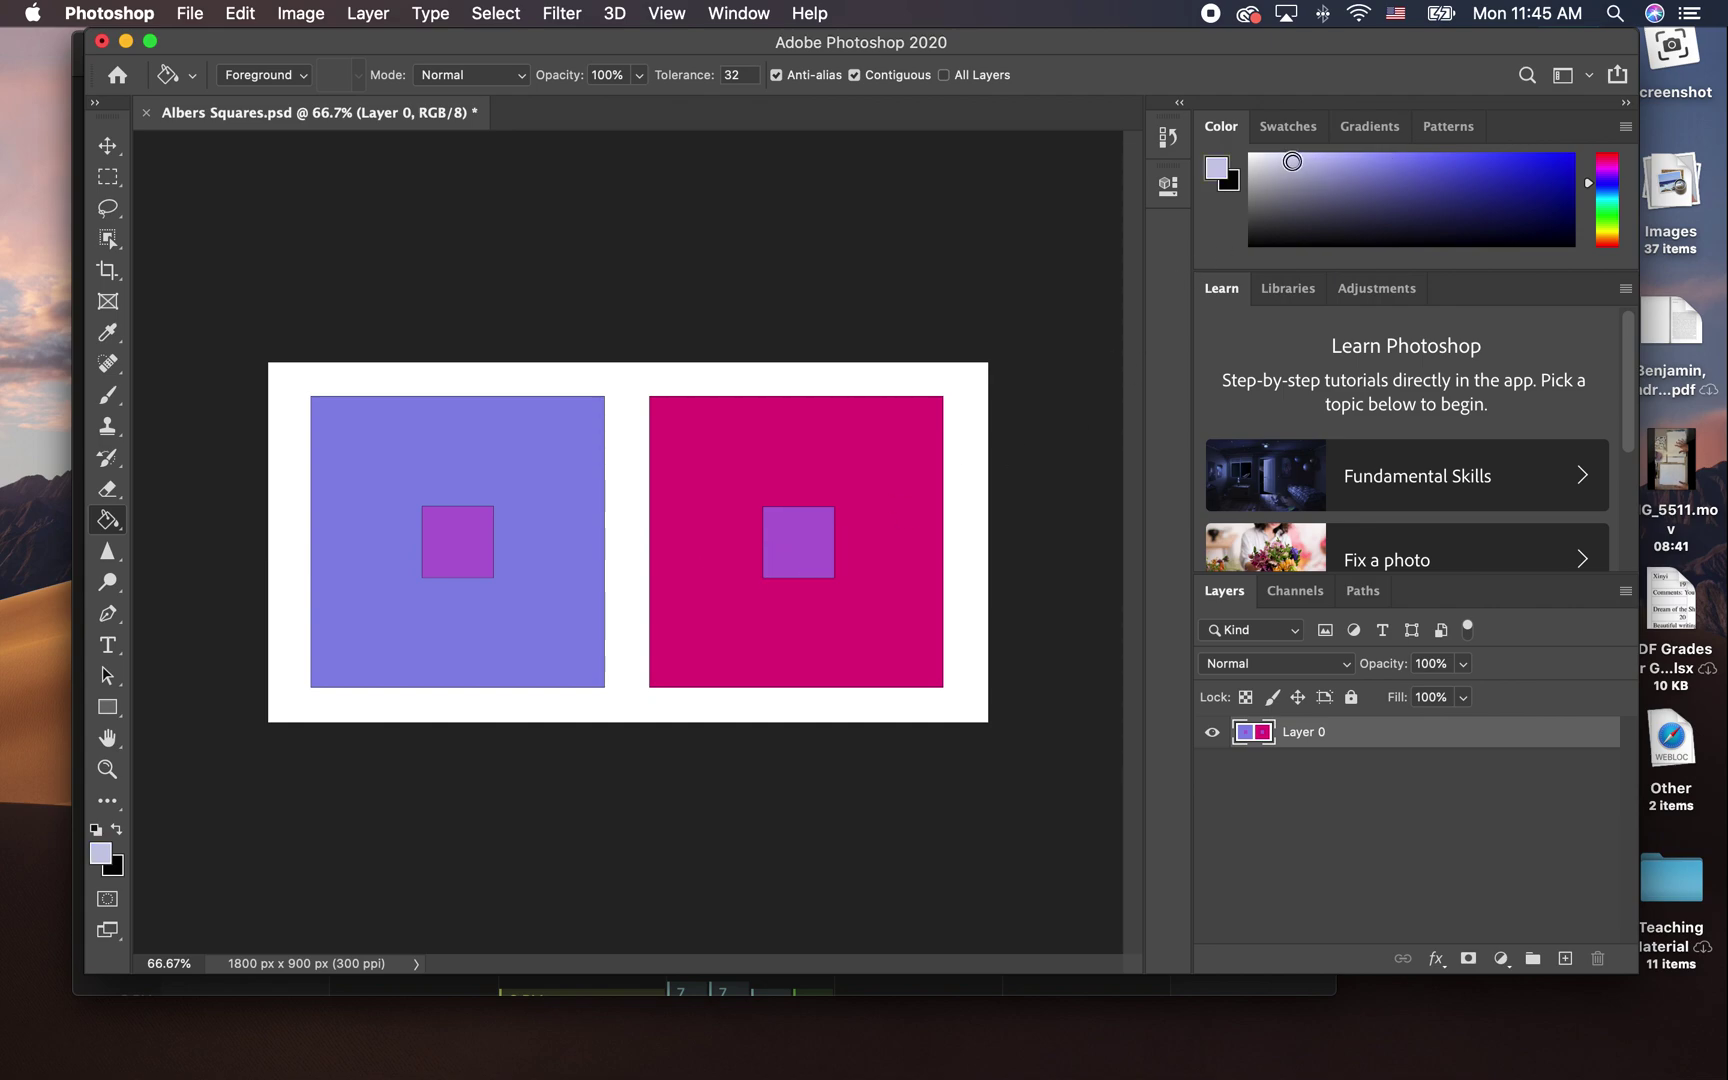
left_click(574, 543)
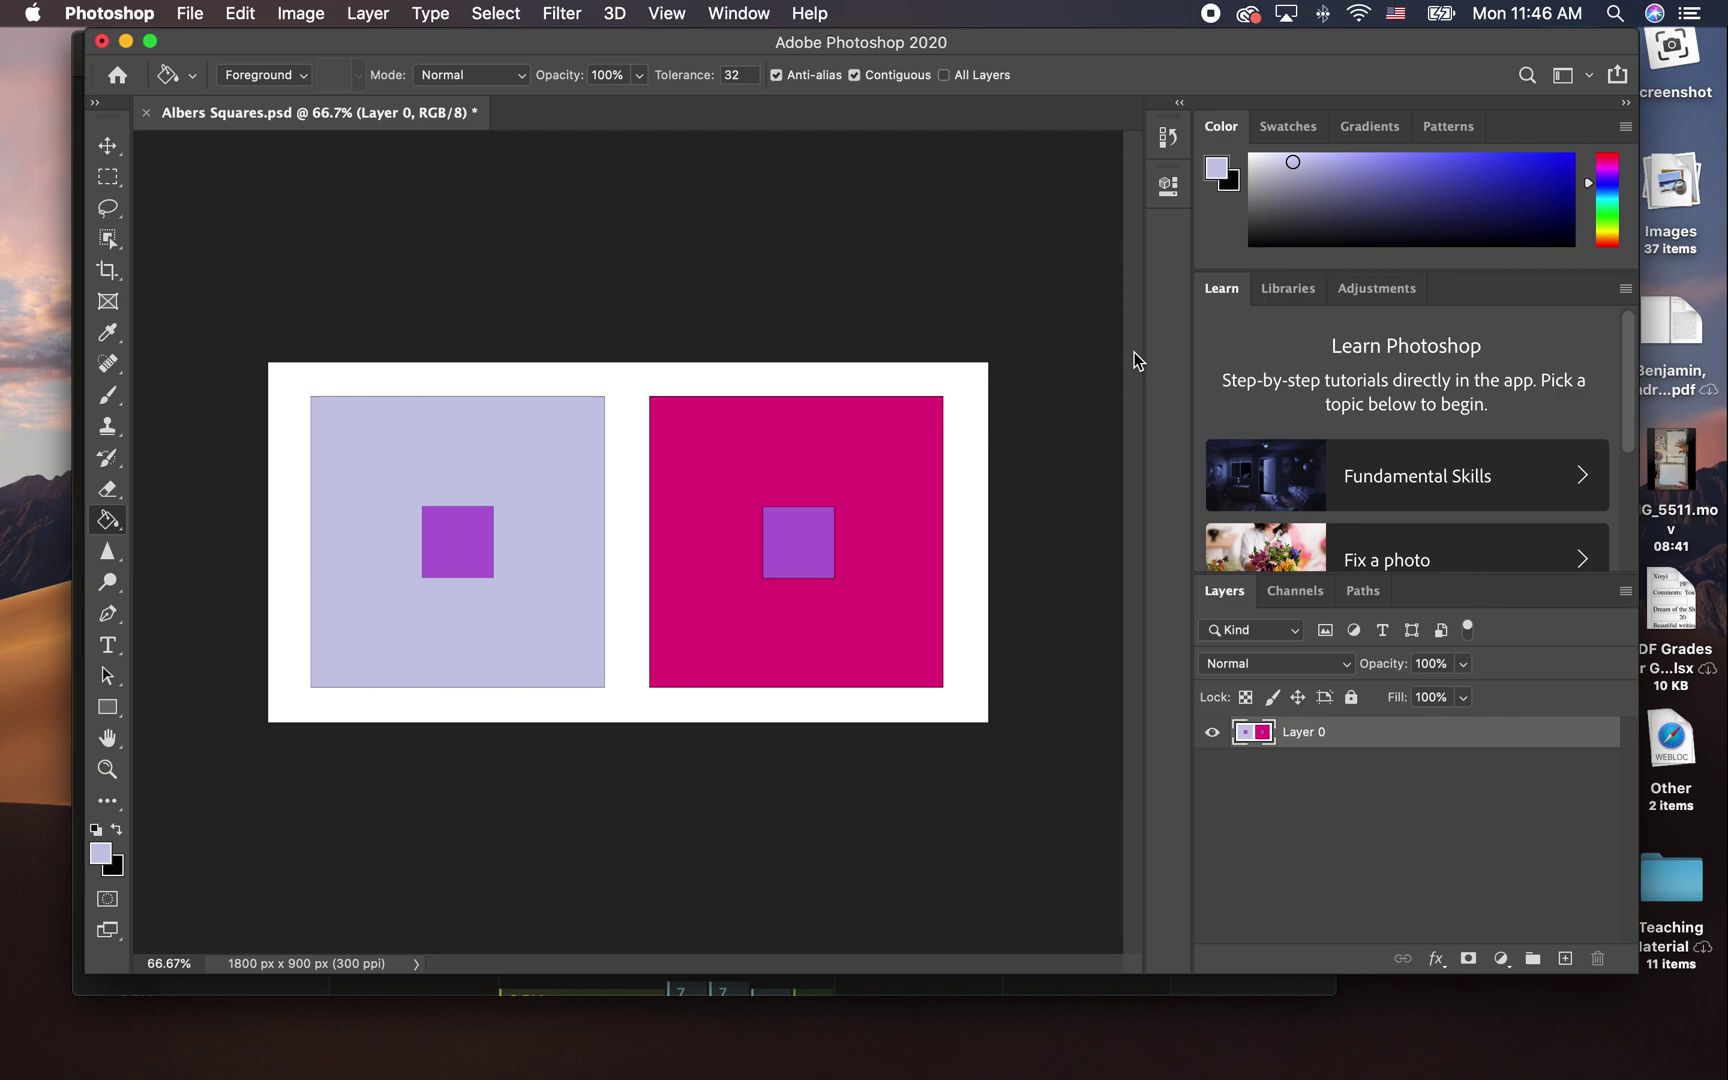
- Shift the foreground hue to red and refill the right large square with dark maroon, followed by a medium deep red
left_click(1606, 160)
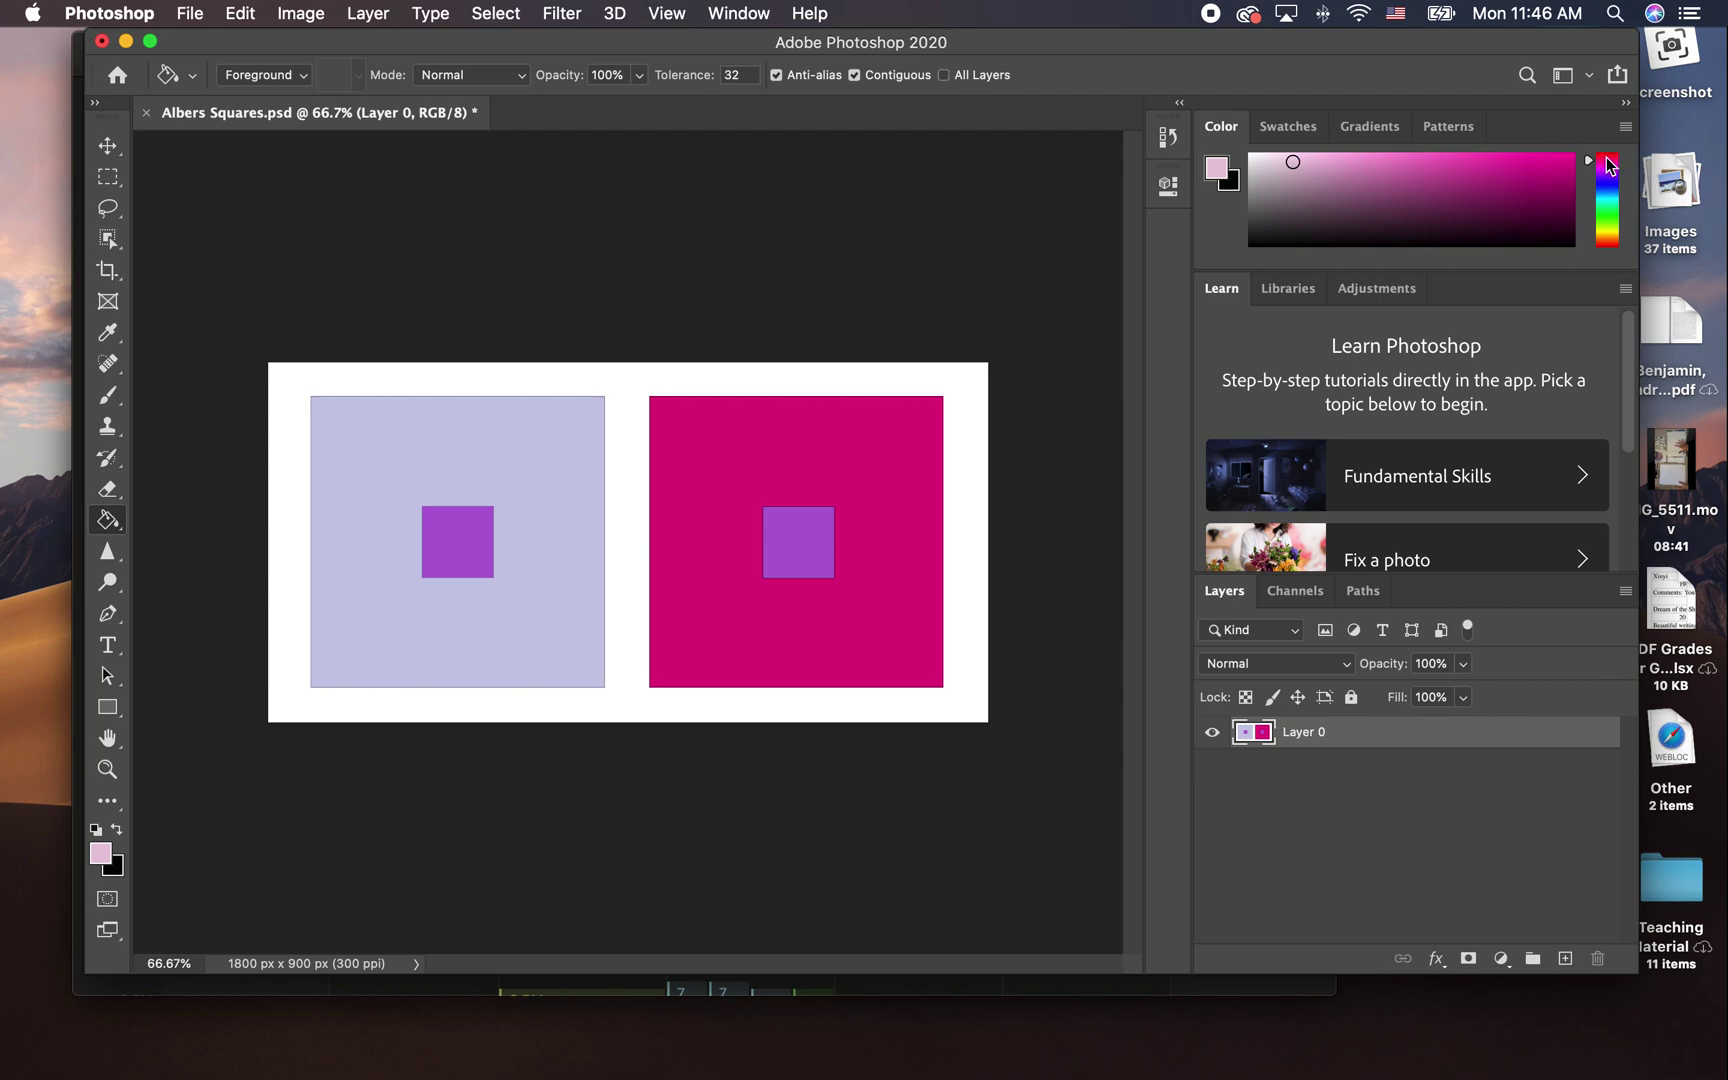
left_click_drag(1587, 159, 1590, 150)
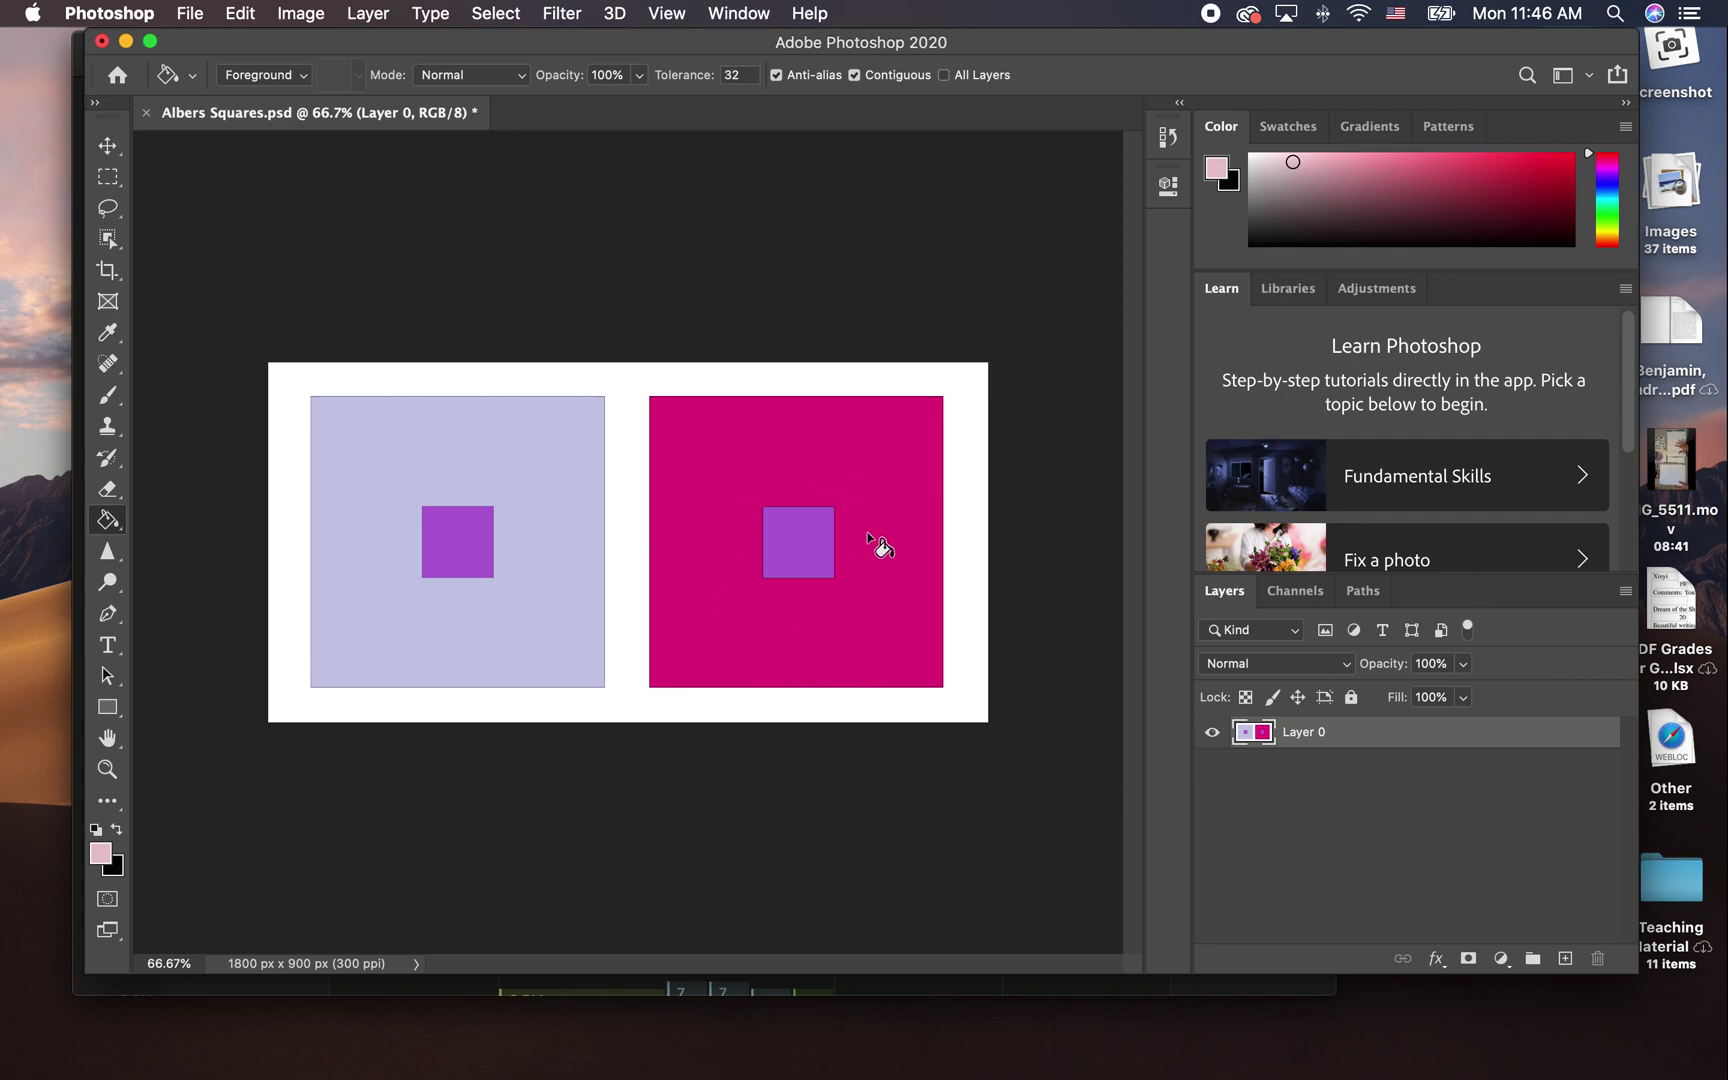
left_click(1567, 204)
left_click(909, 633)
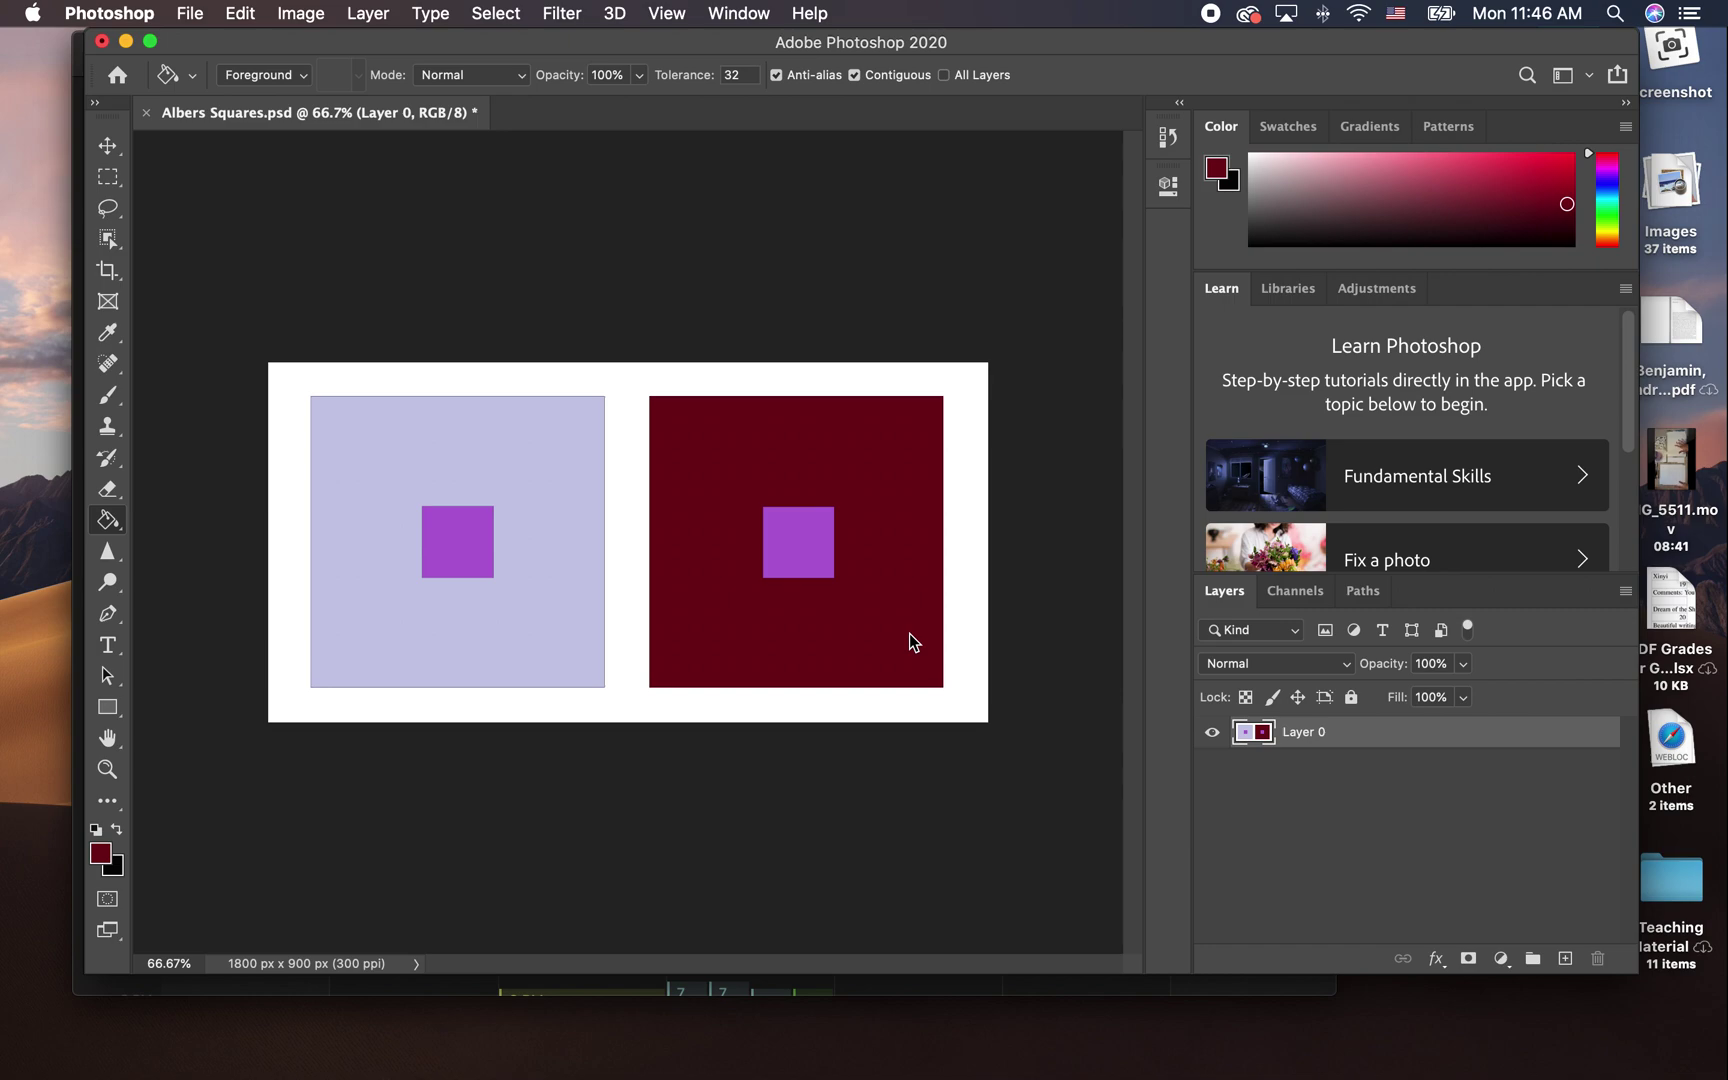
left_click(1563, 181)
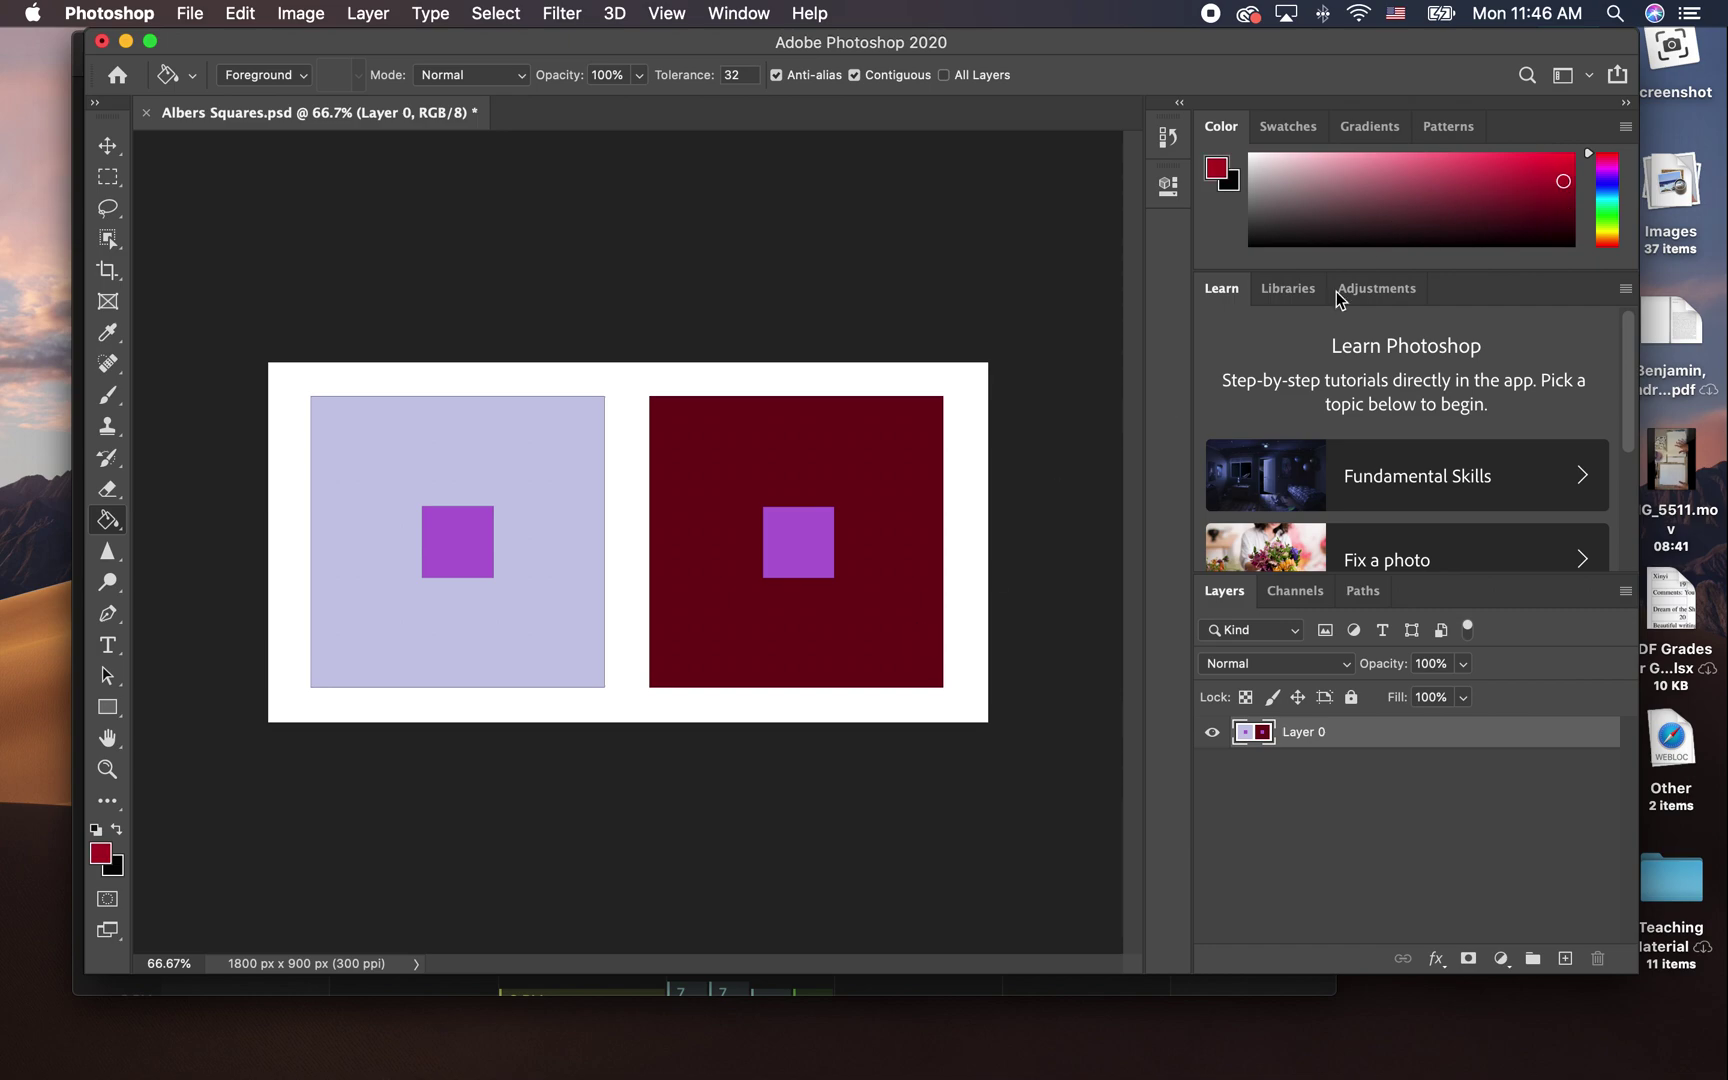
left_click(873, 578)
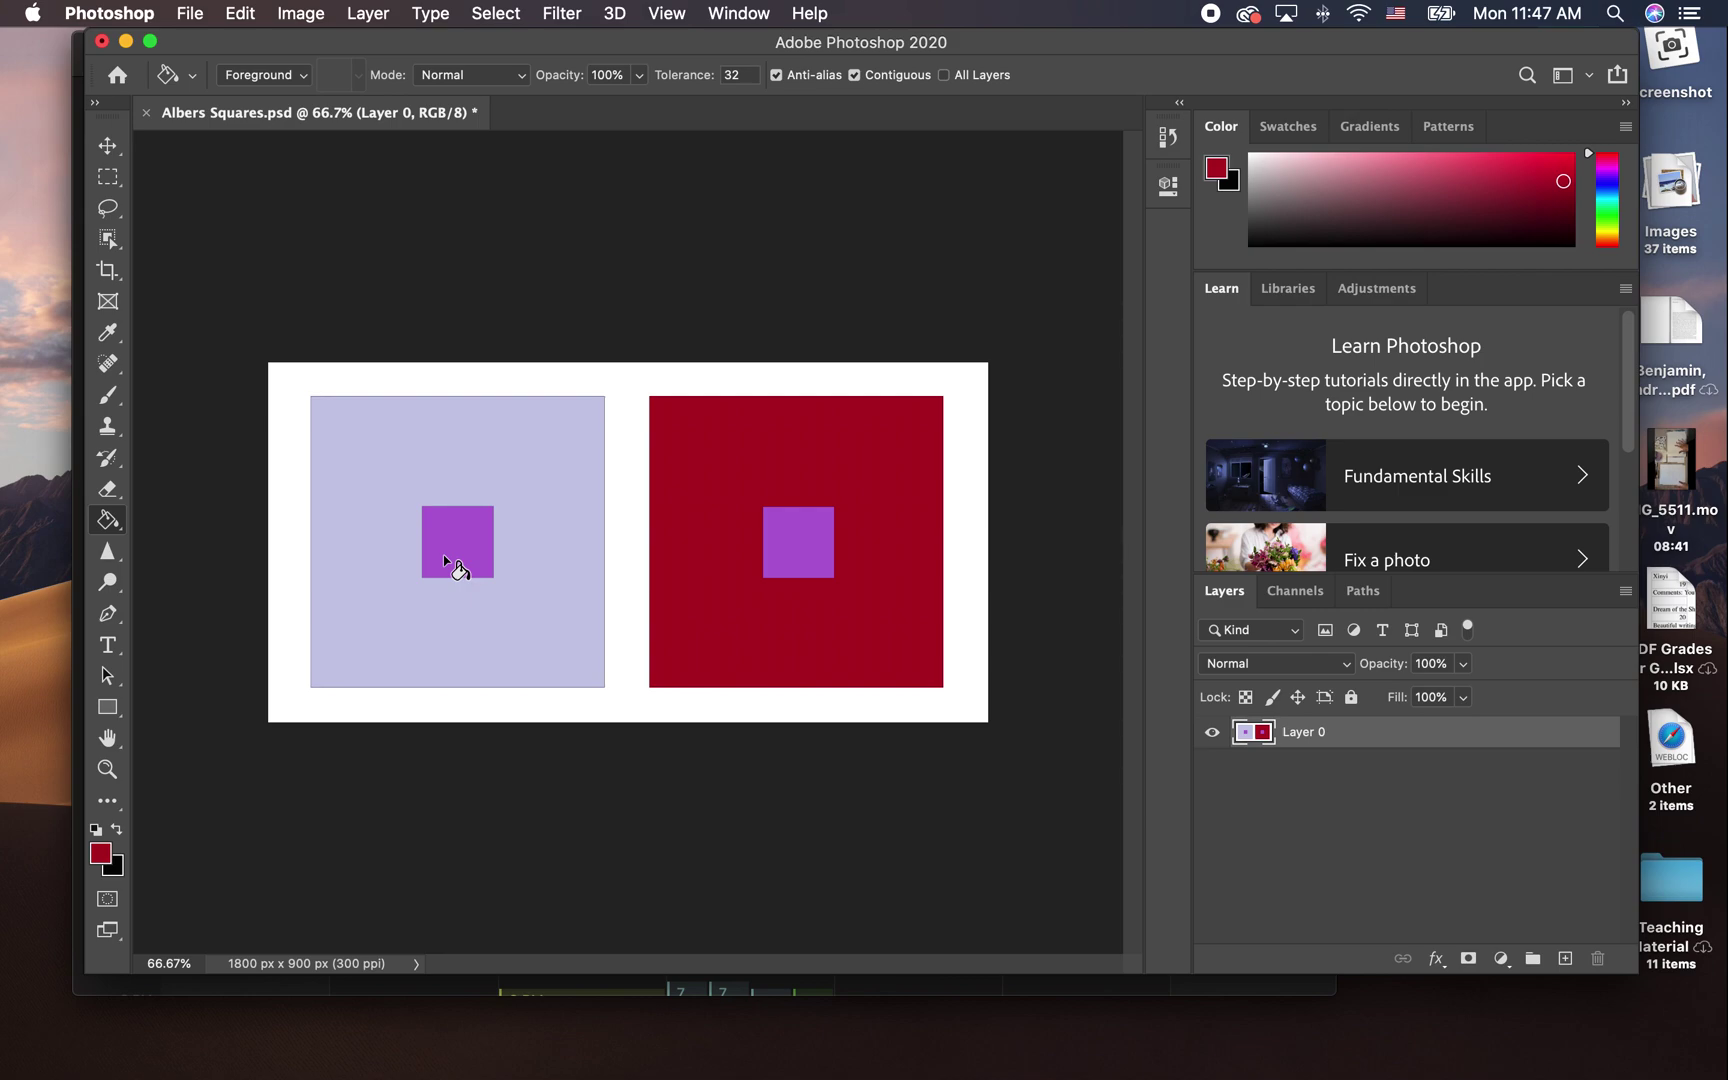
- Refill the right large square with dark maroon for comparison and replace it with a brighter crimson red
left_click(1532, 183)
left_click(1556, 203)
left_click(868, 540)
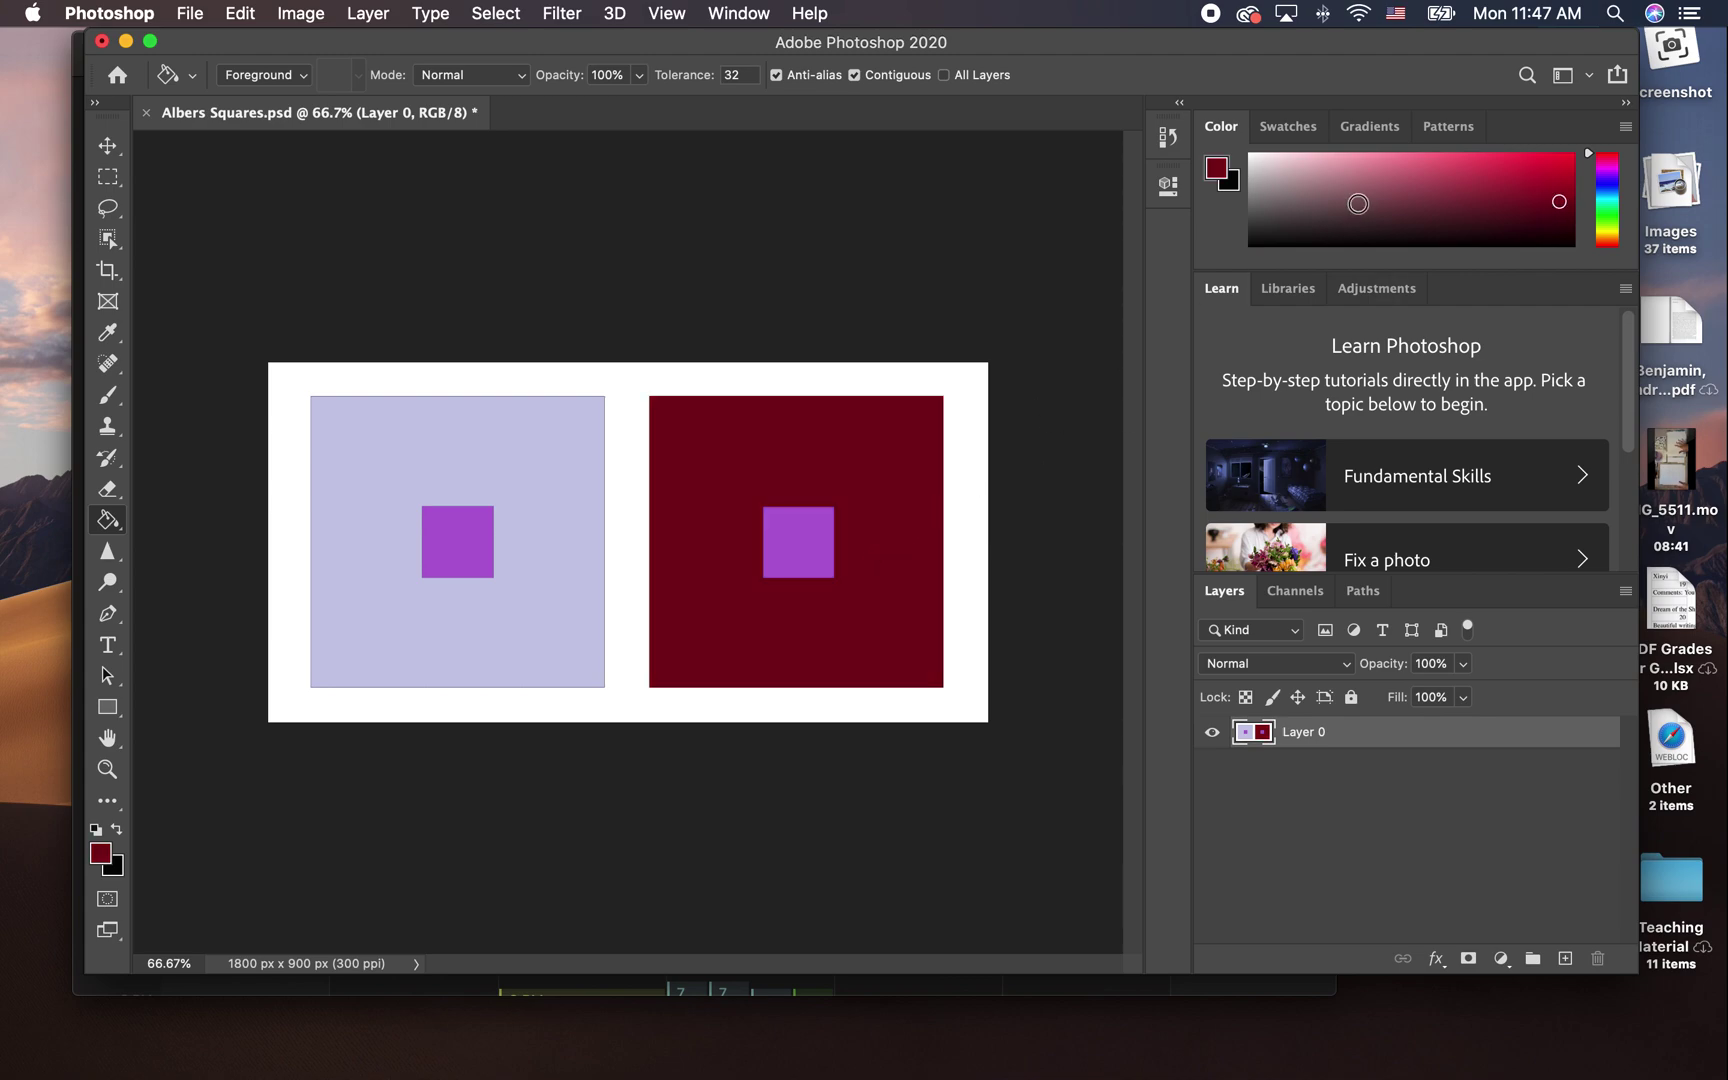
left_click(1568, 173)
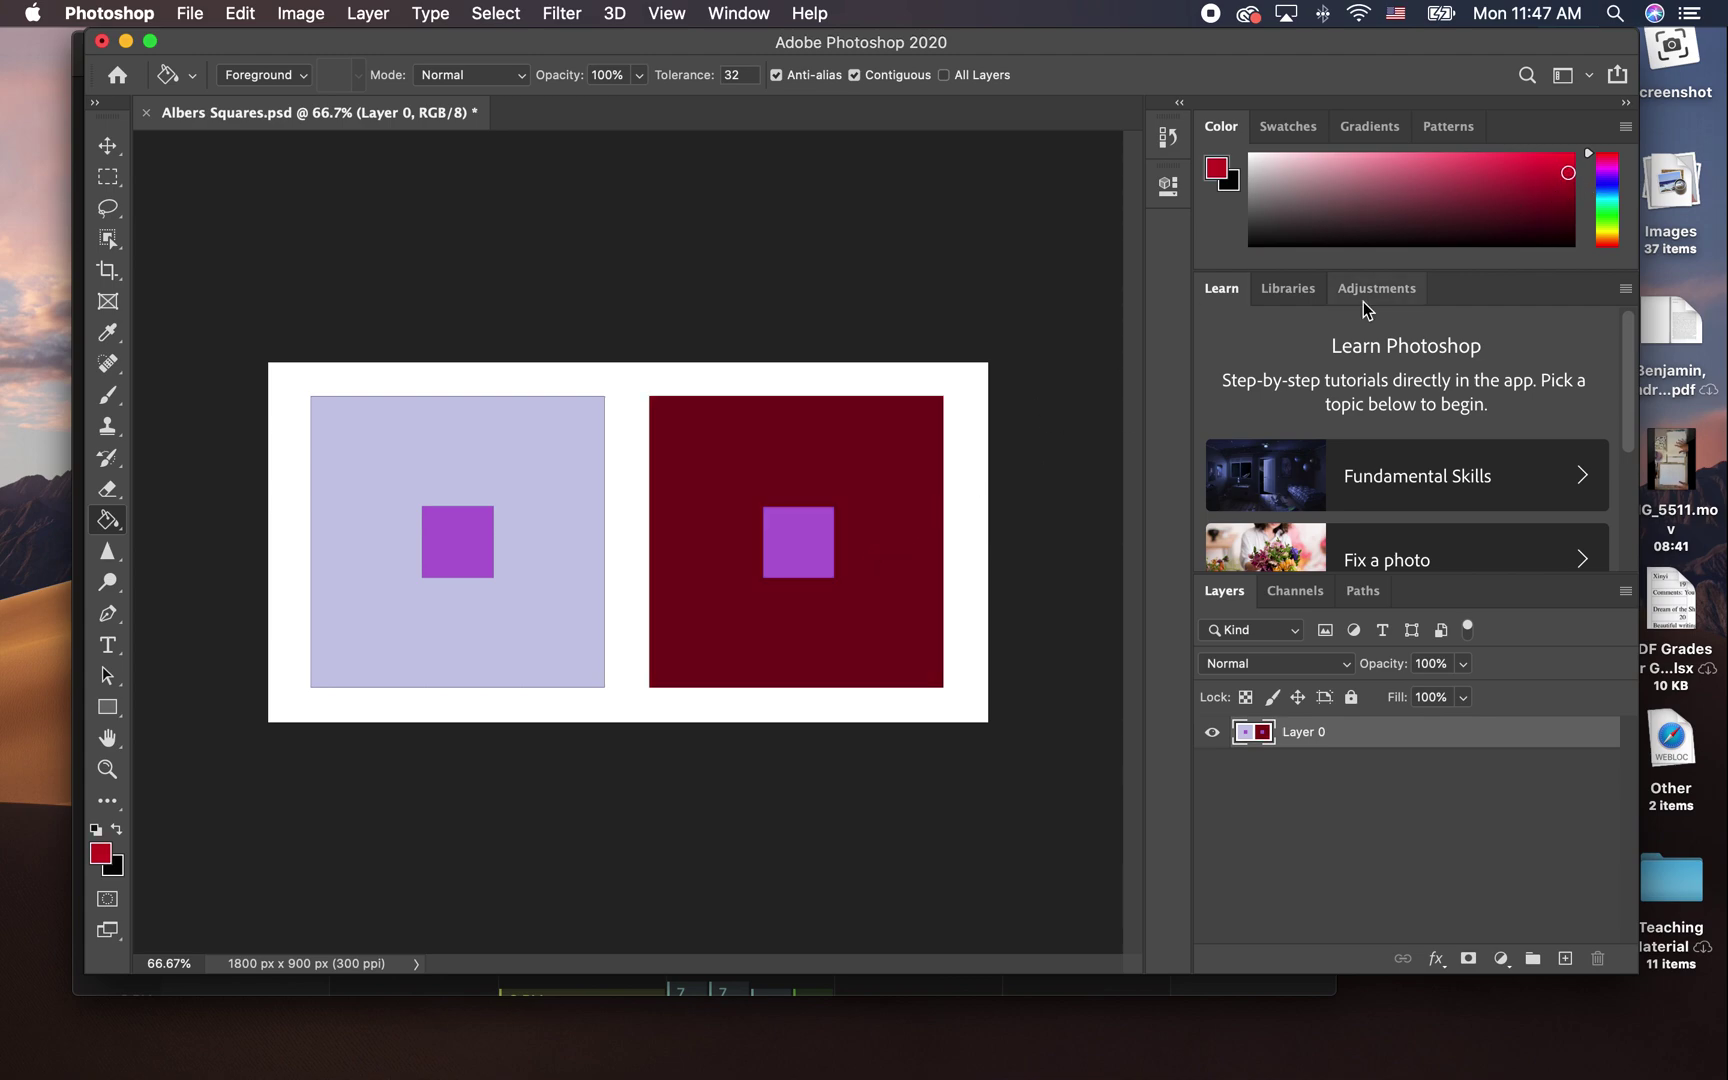
left_click(909, 592)
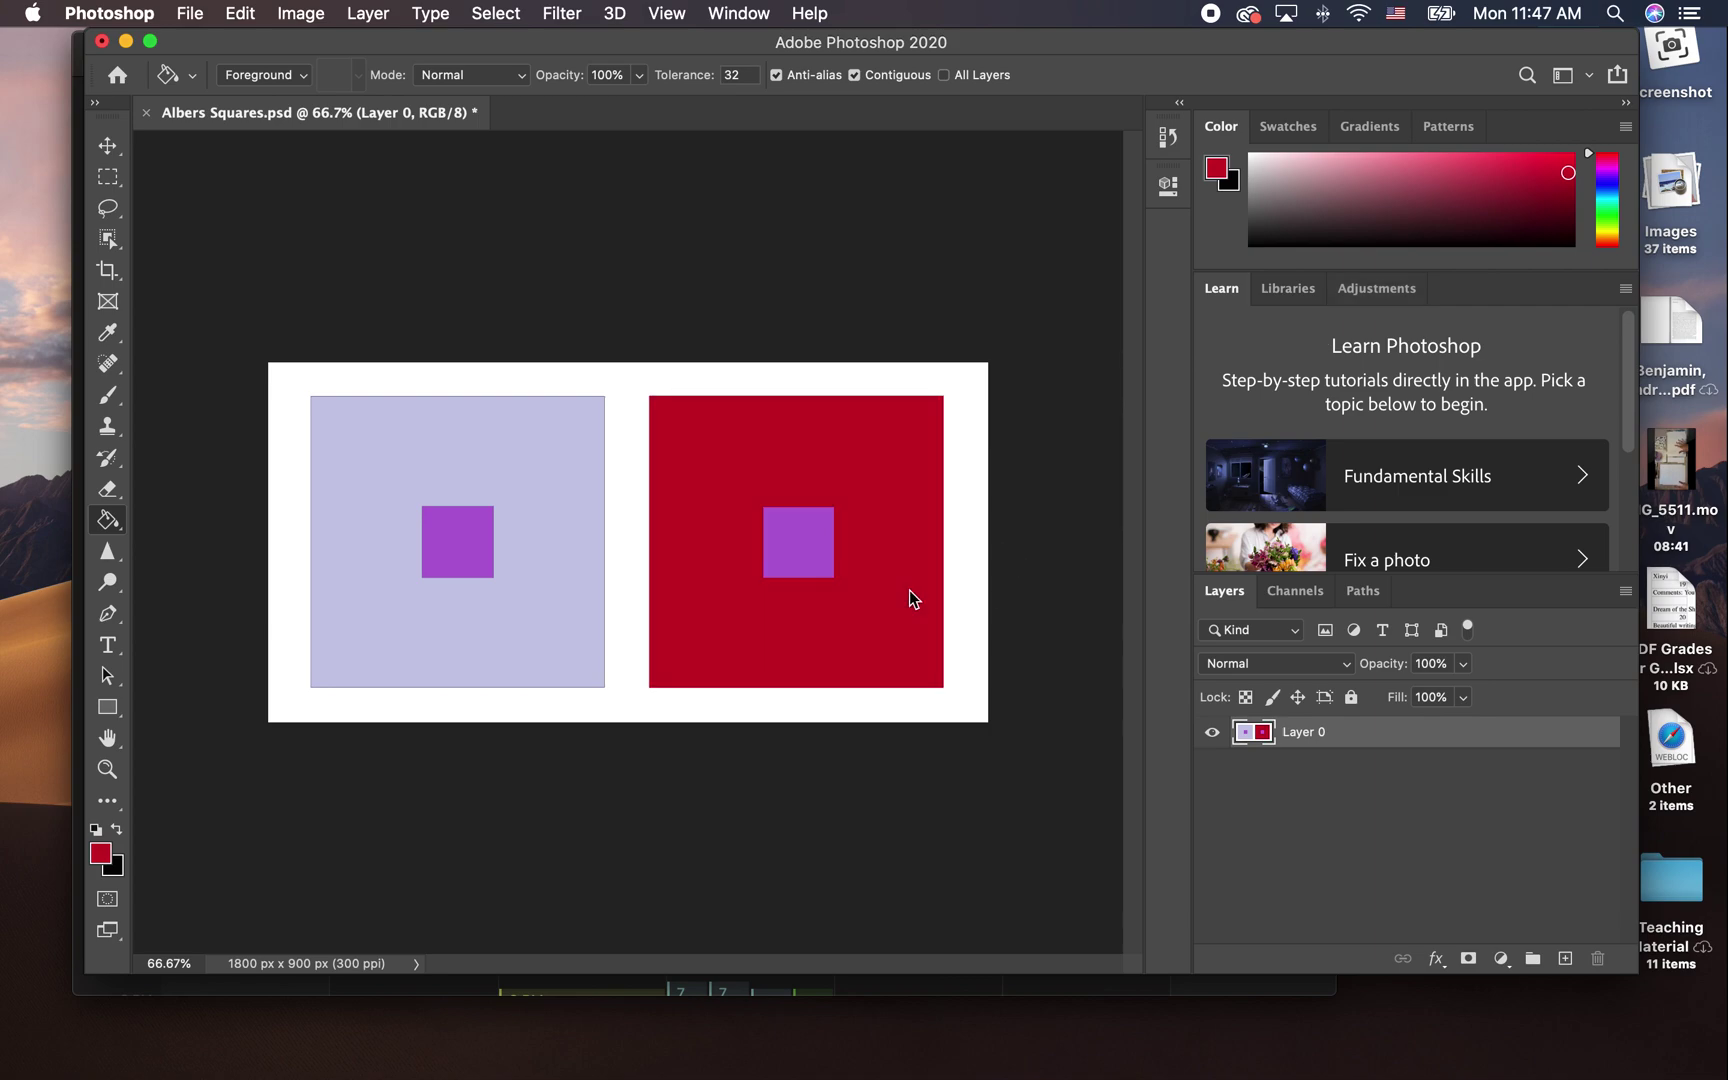
- Compare bright red and dark maroon fills in the right large square, then refill it with a medium deep red
left_click(1569, 166)
left_click(927, 510)
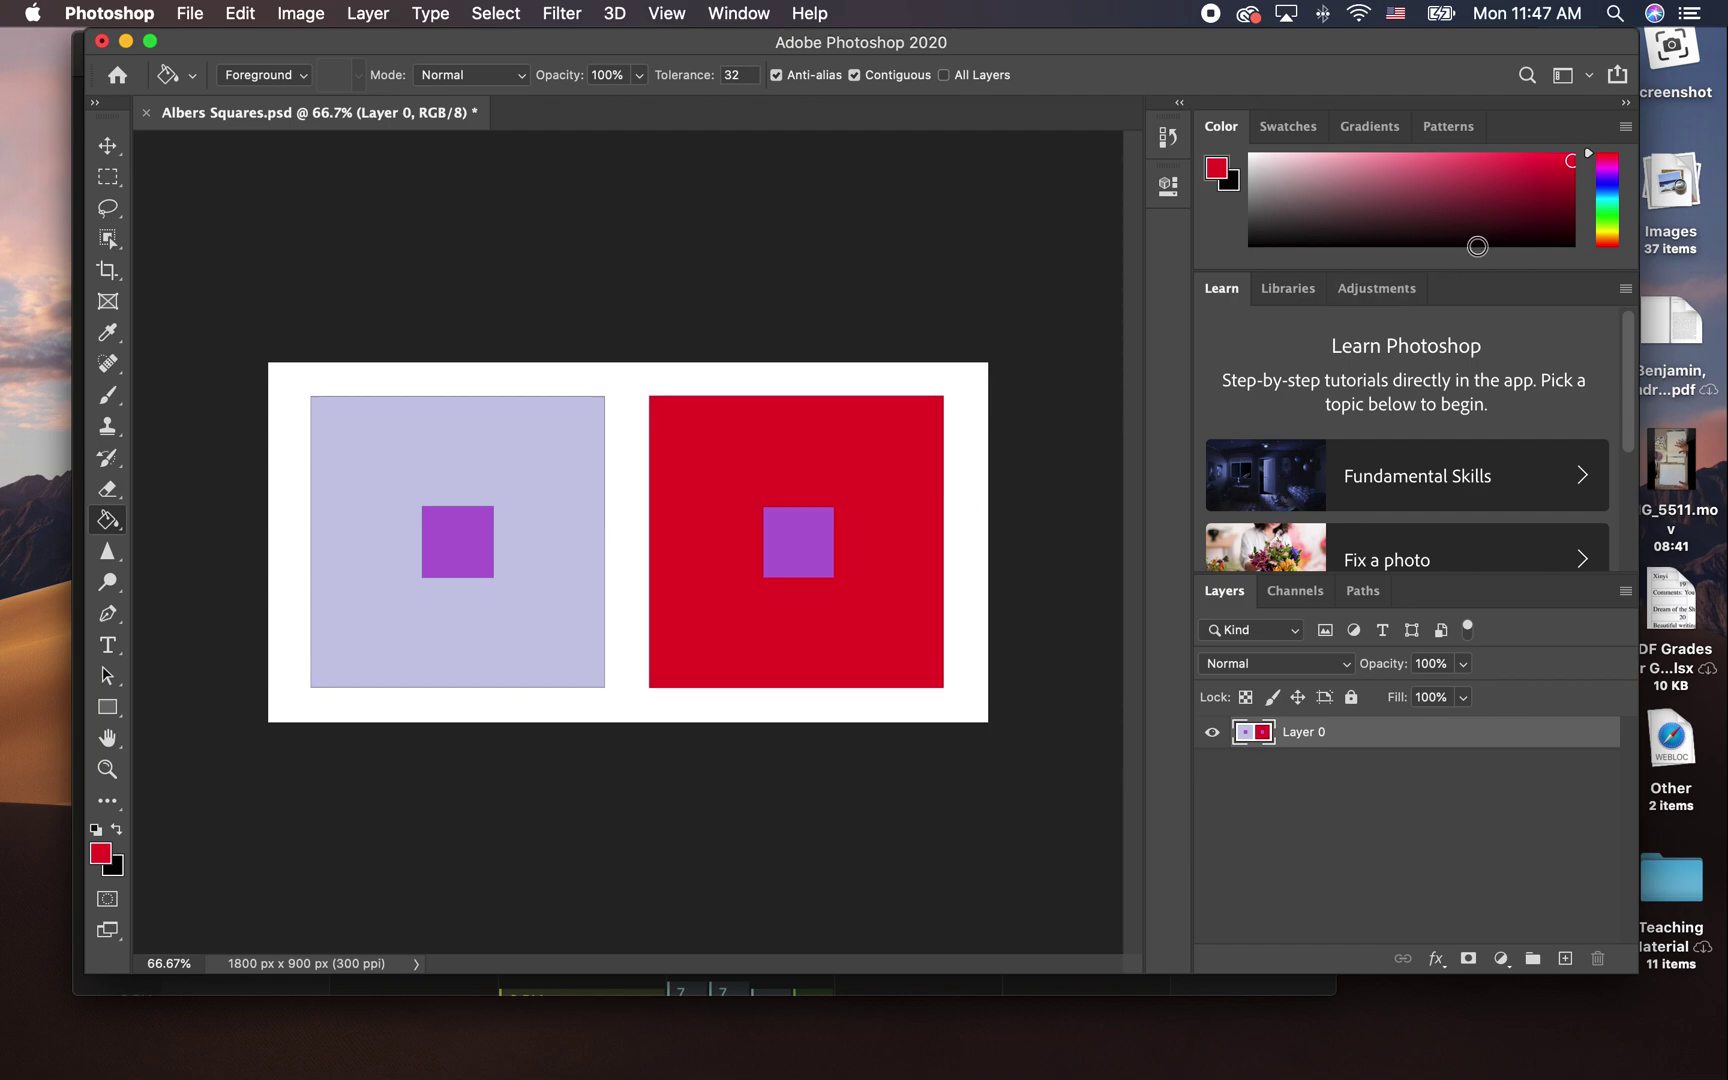
left_click(1572, 195)
left_click(903, 515)
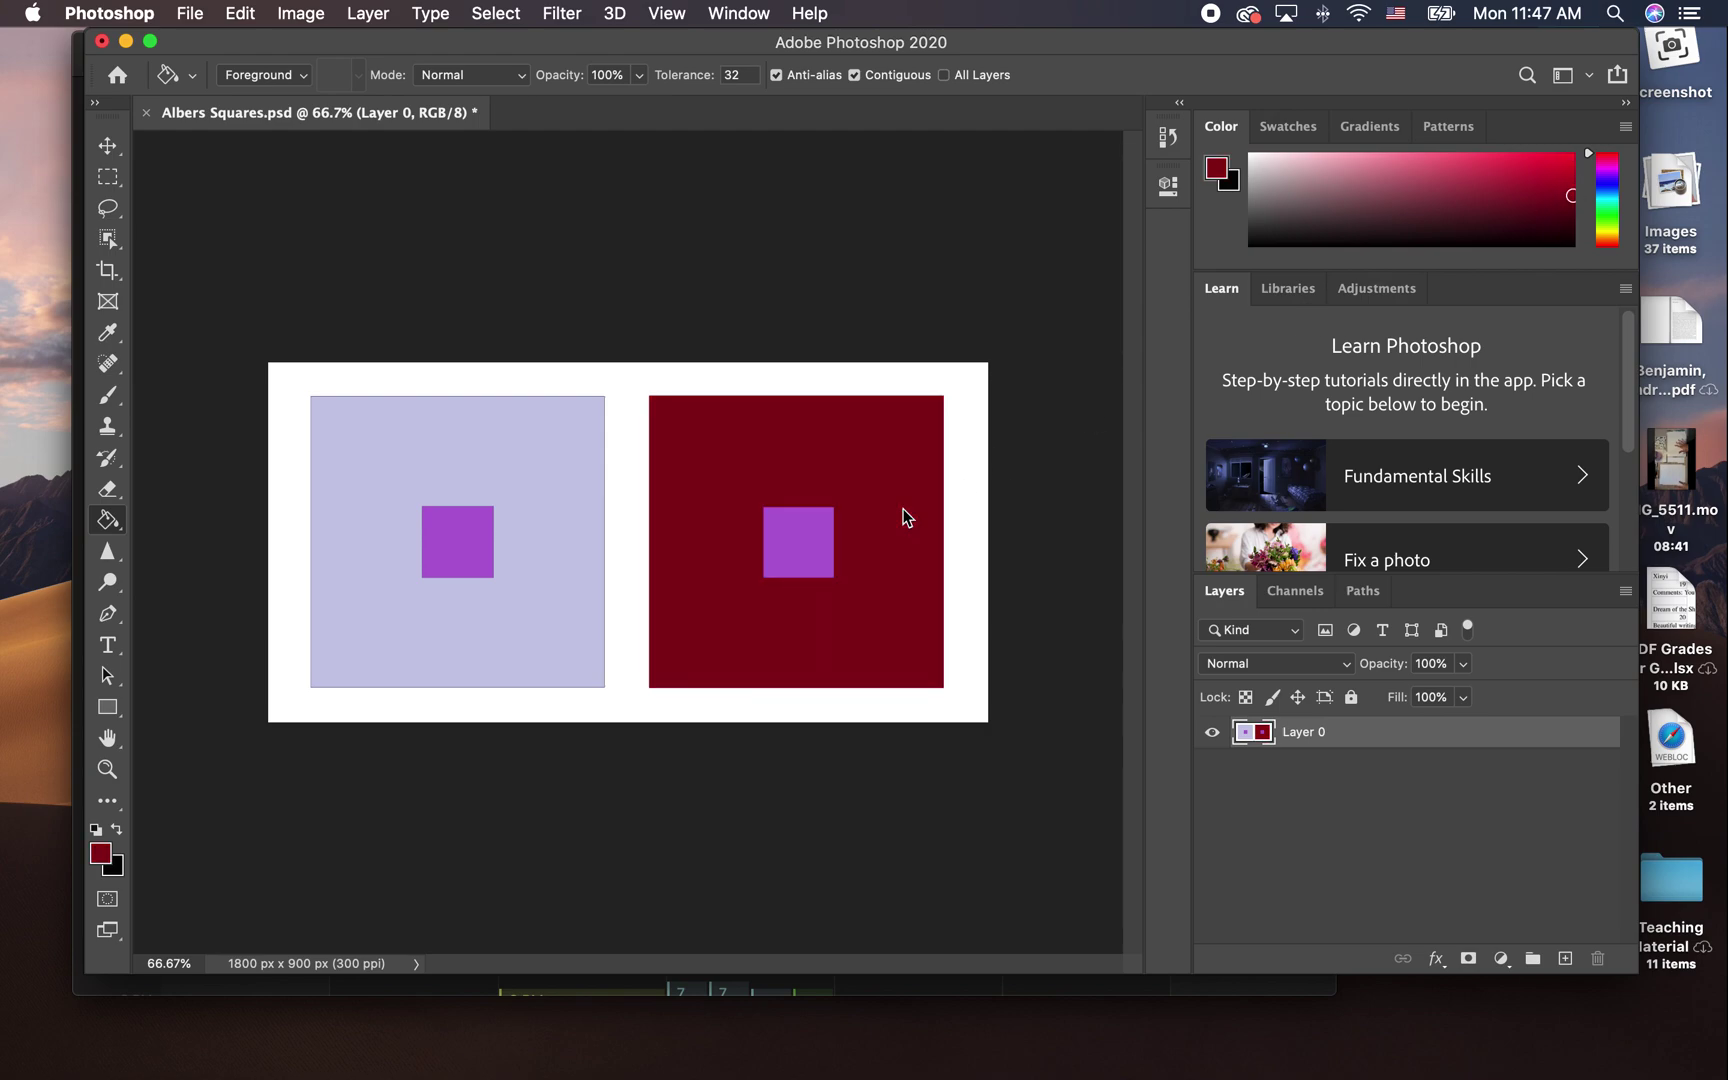
left_click(1572, 177)
left_click(876, 508)
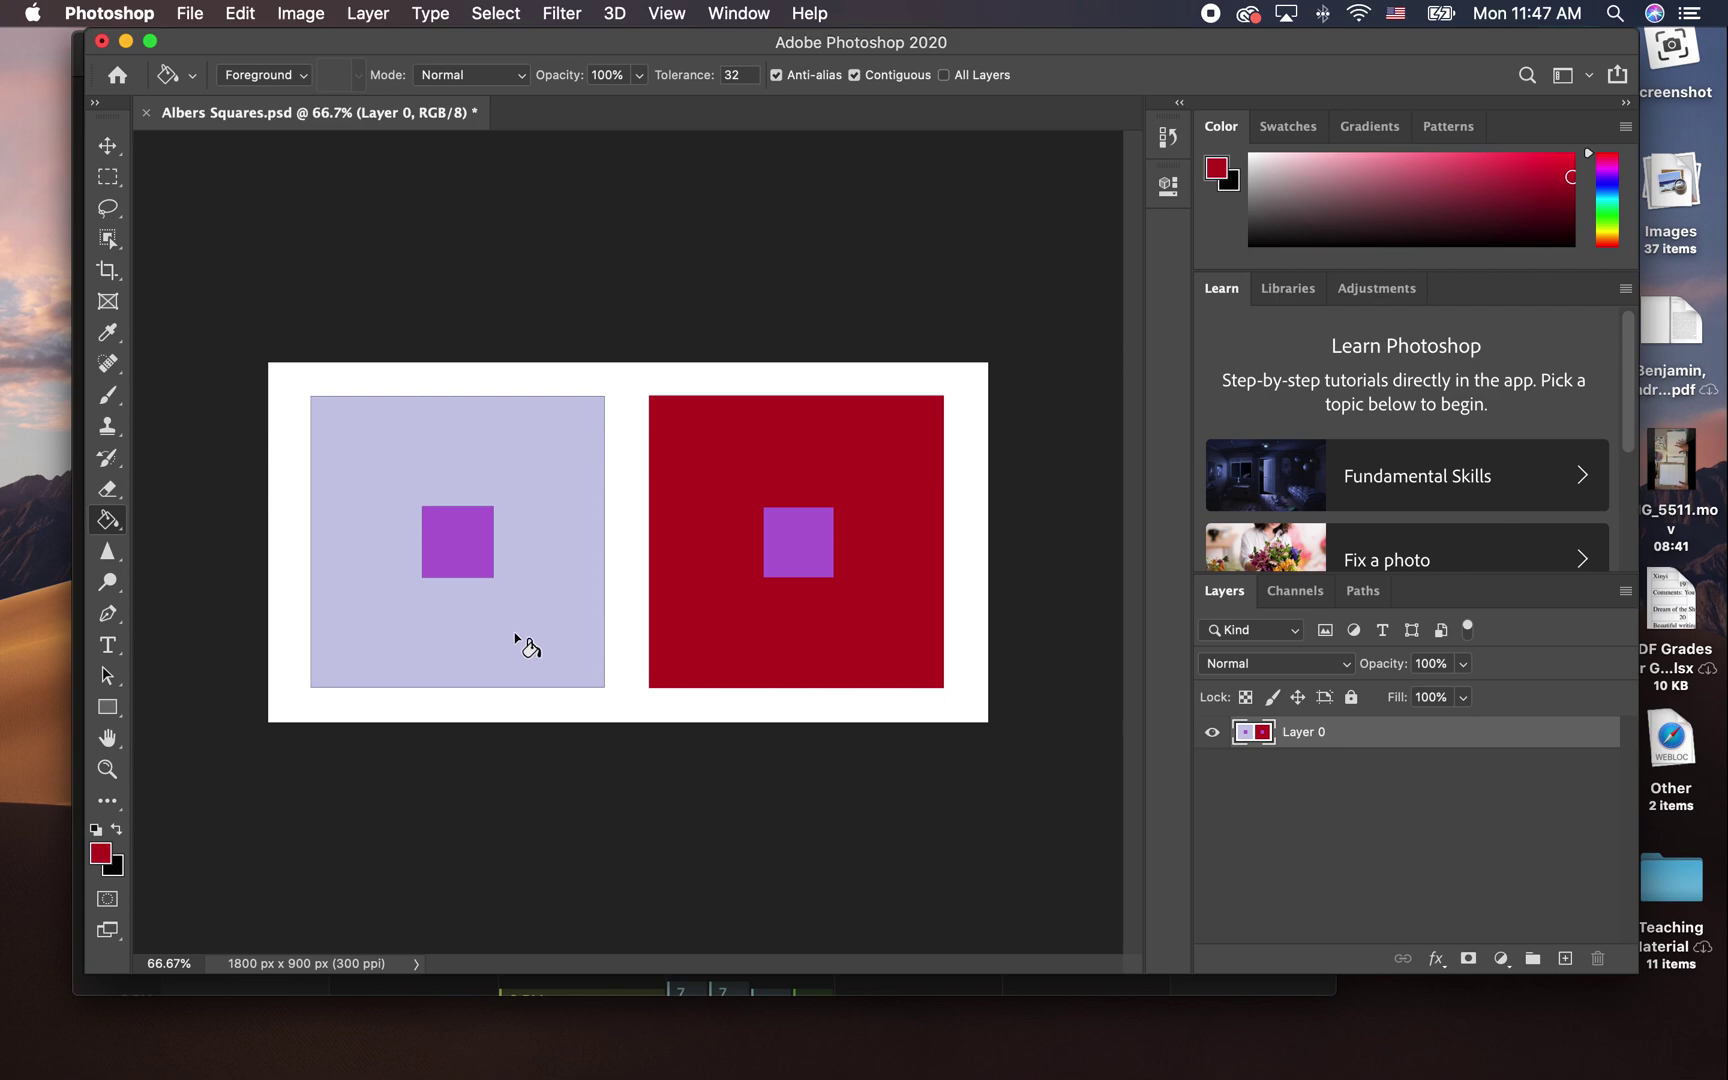
- Sample the left large square's pale lavender and refill that square with a darker slate violet
key("alt")
left_click(524, 601, "alt")
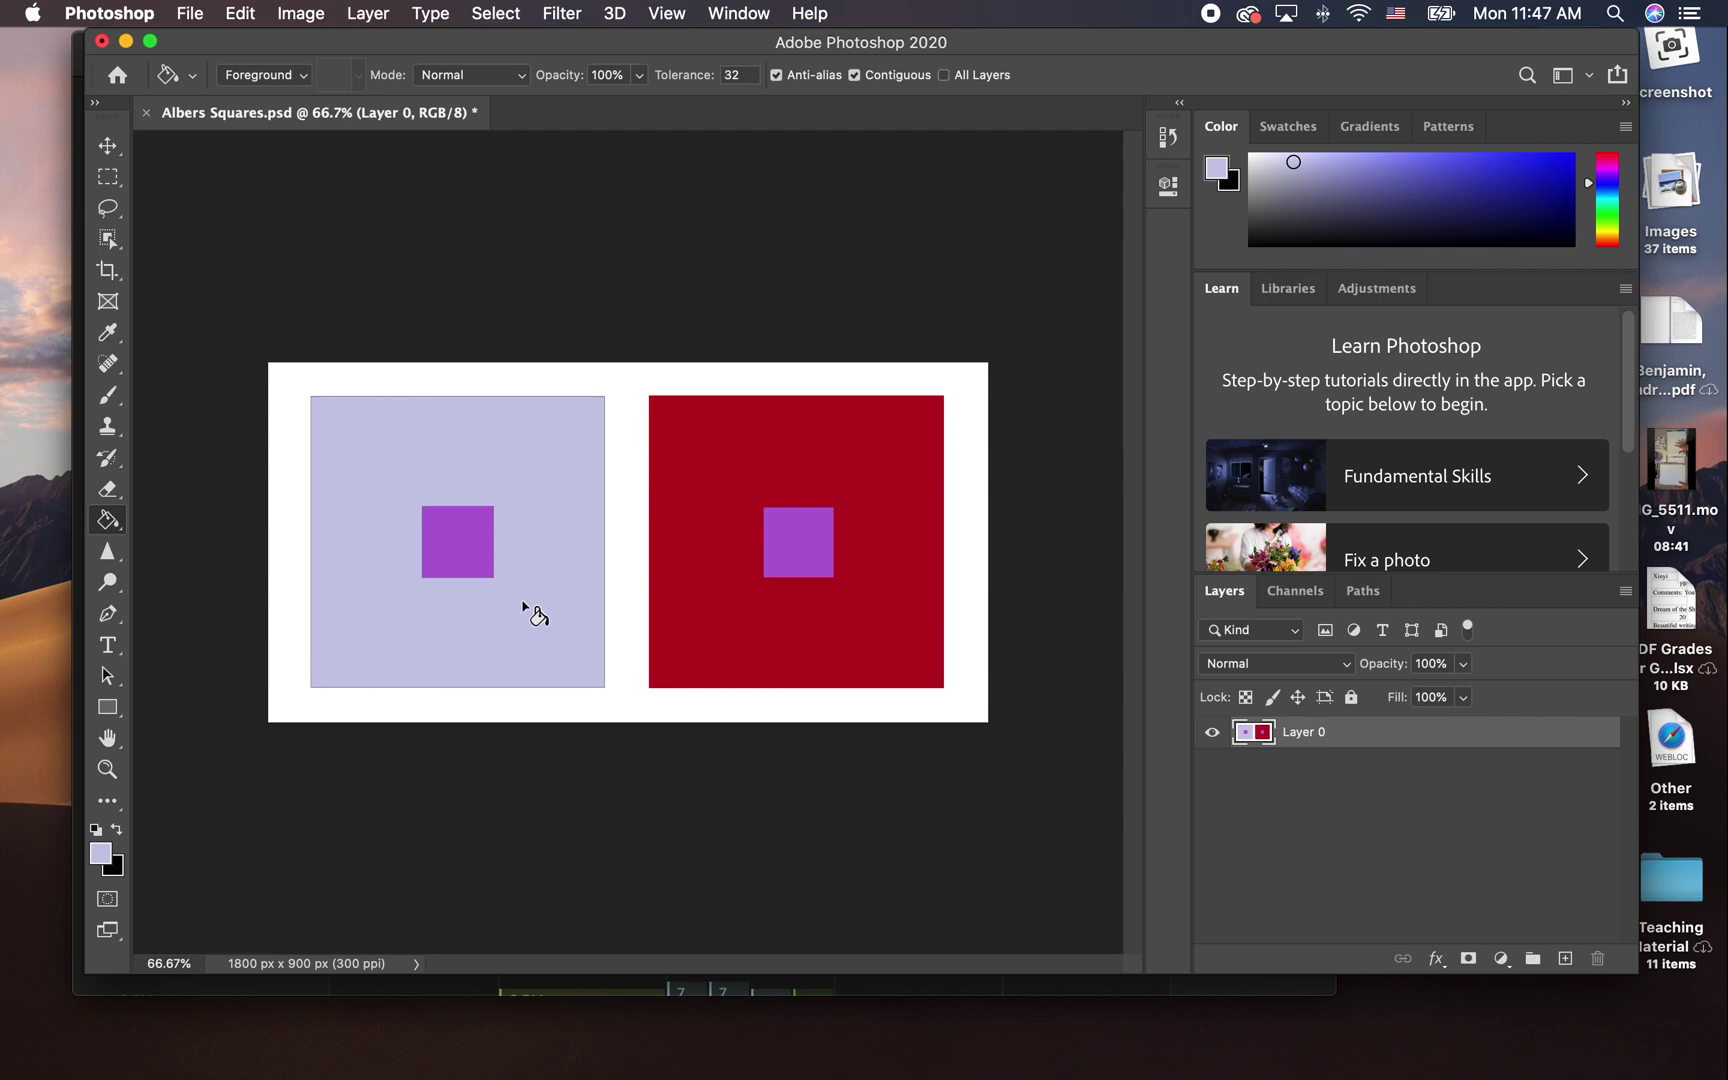
left_click(1357, 180)
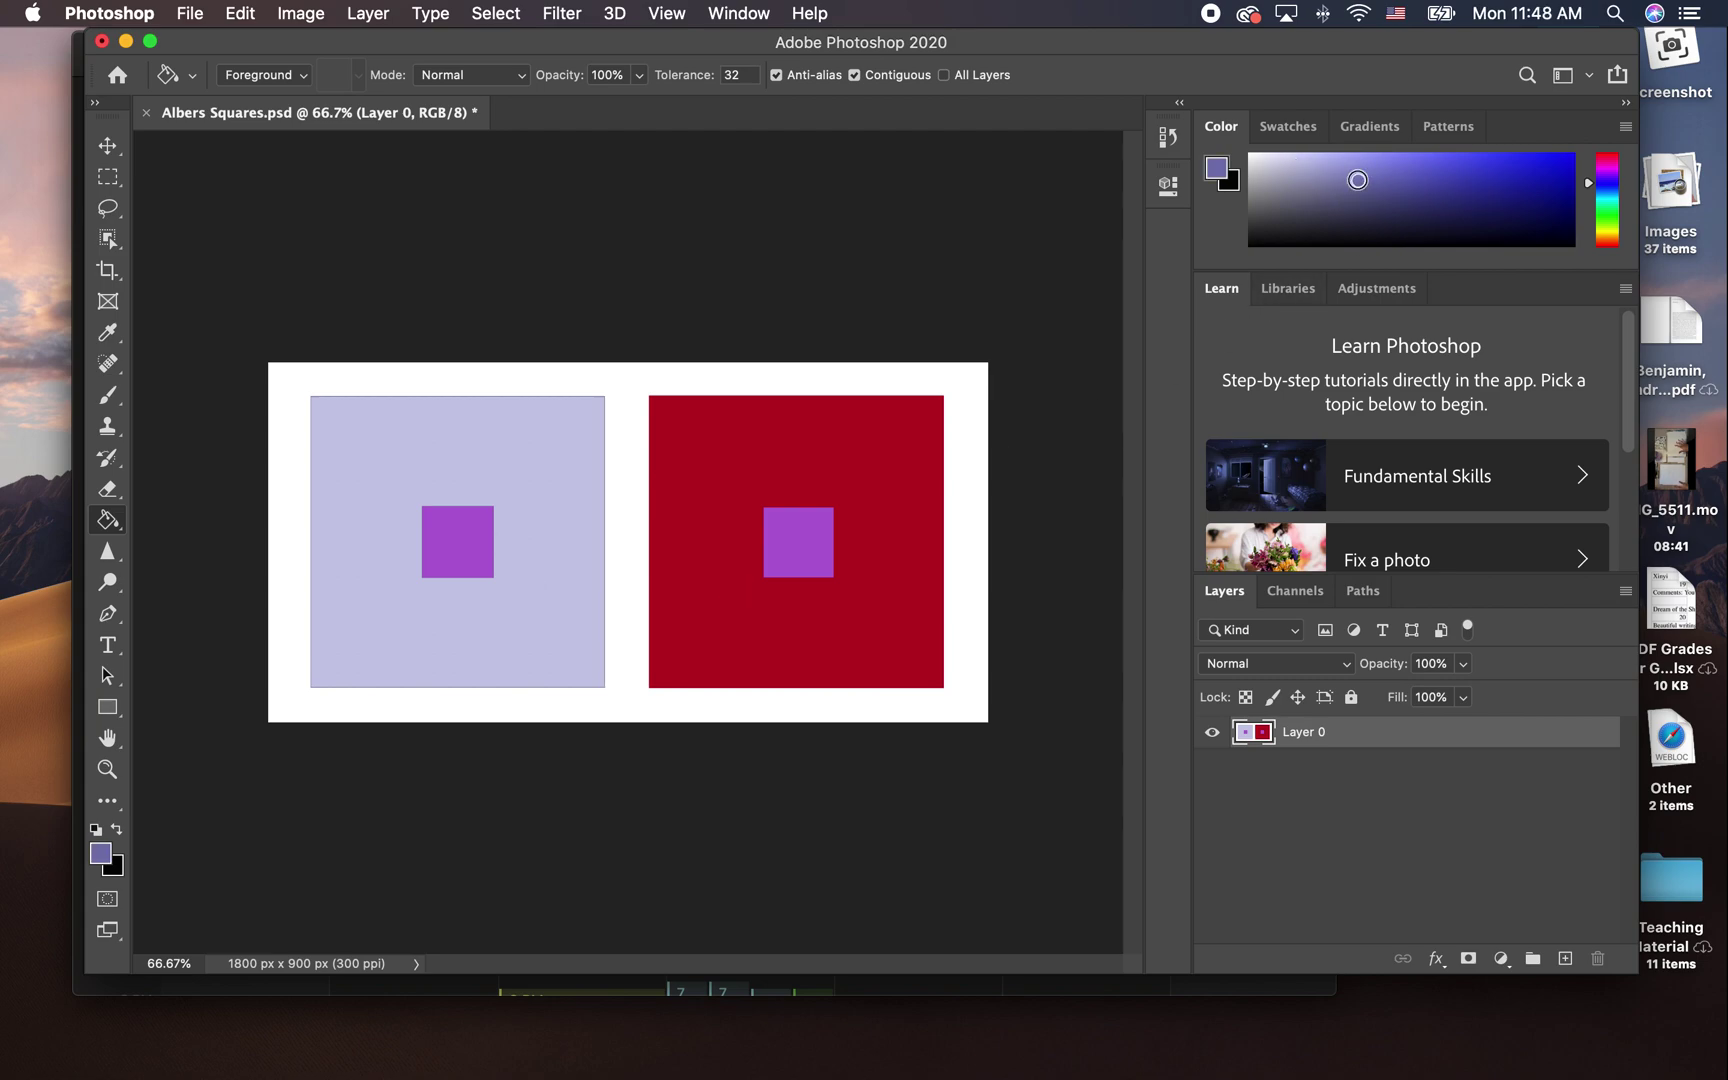
left_click(580, 543)
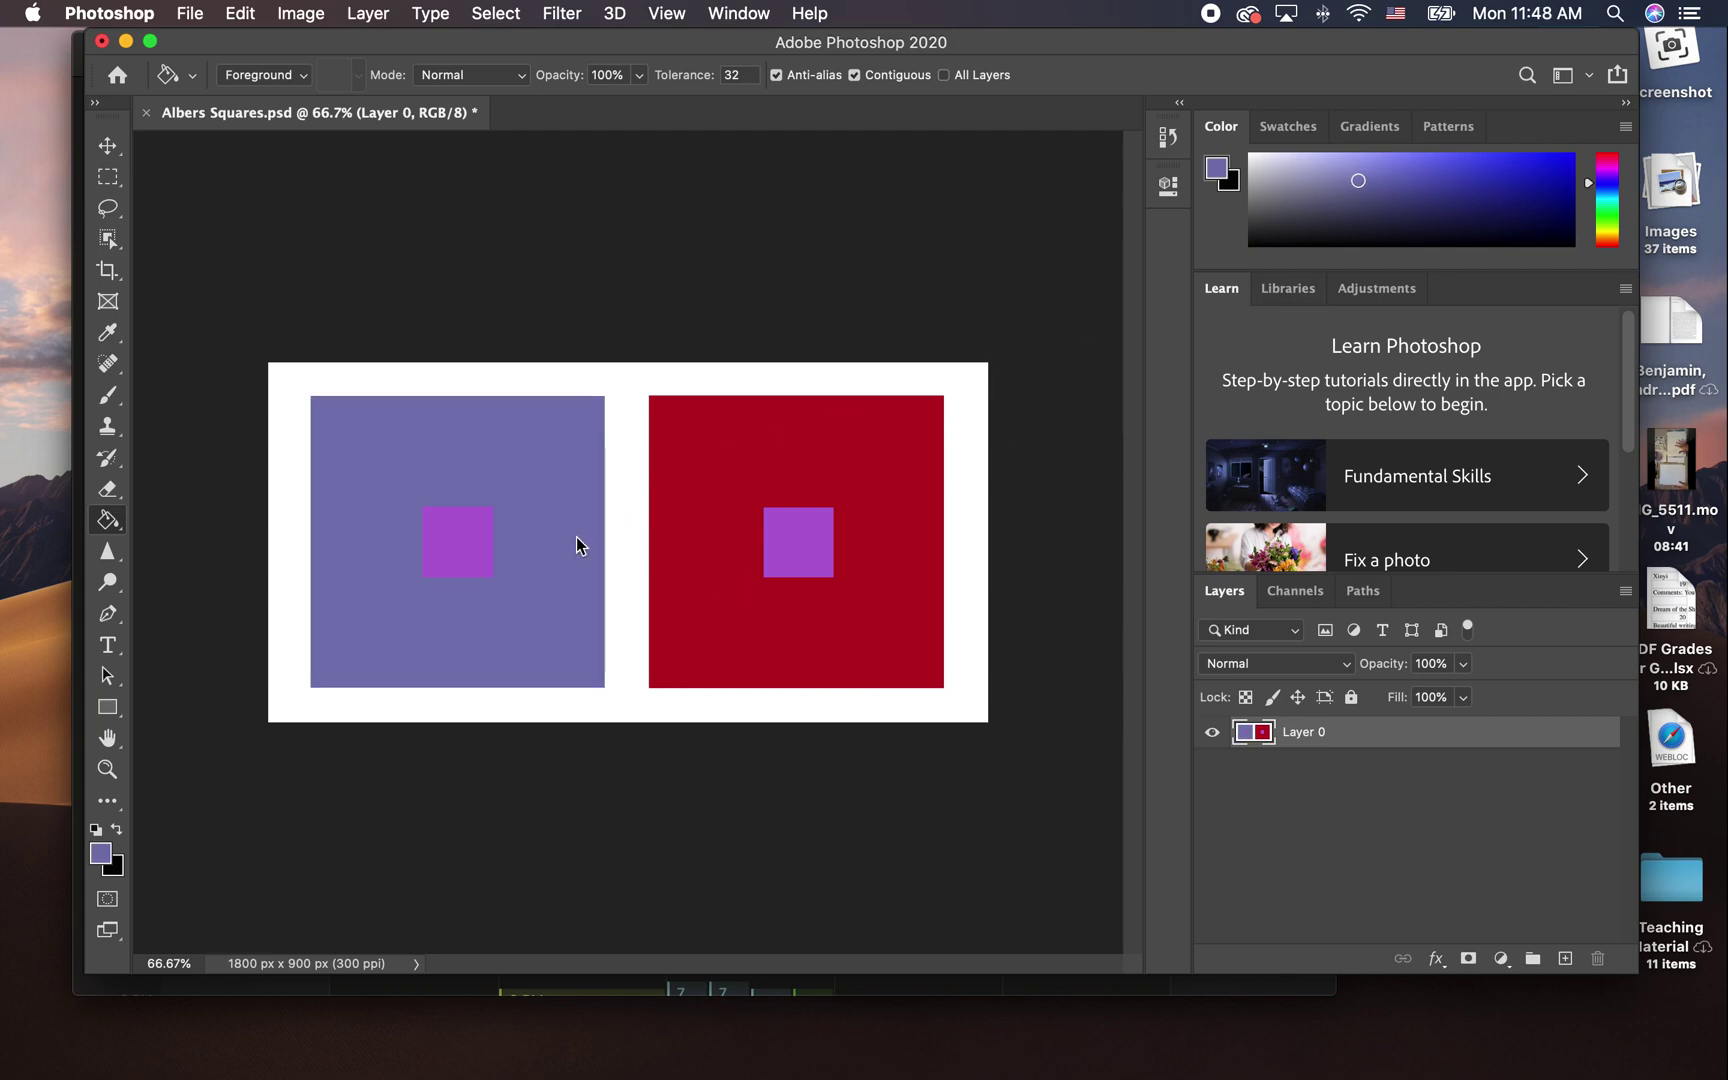
- Refill the left large square with medium gray, followed by a light cool gray
left_click(1263, 183)
left_click(566, 627)
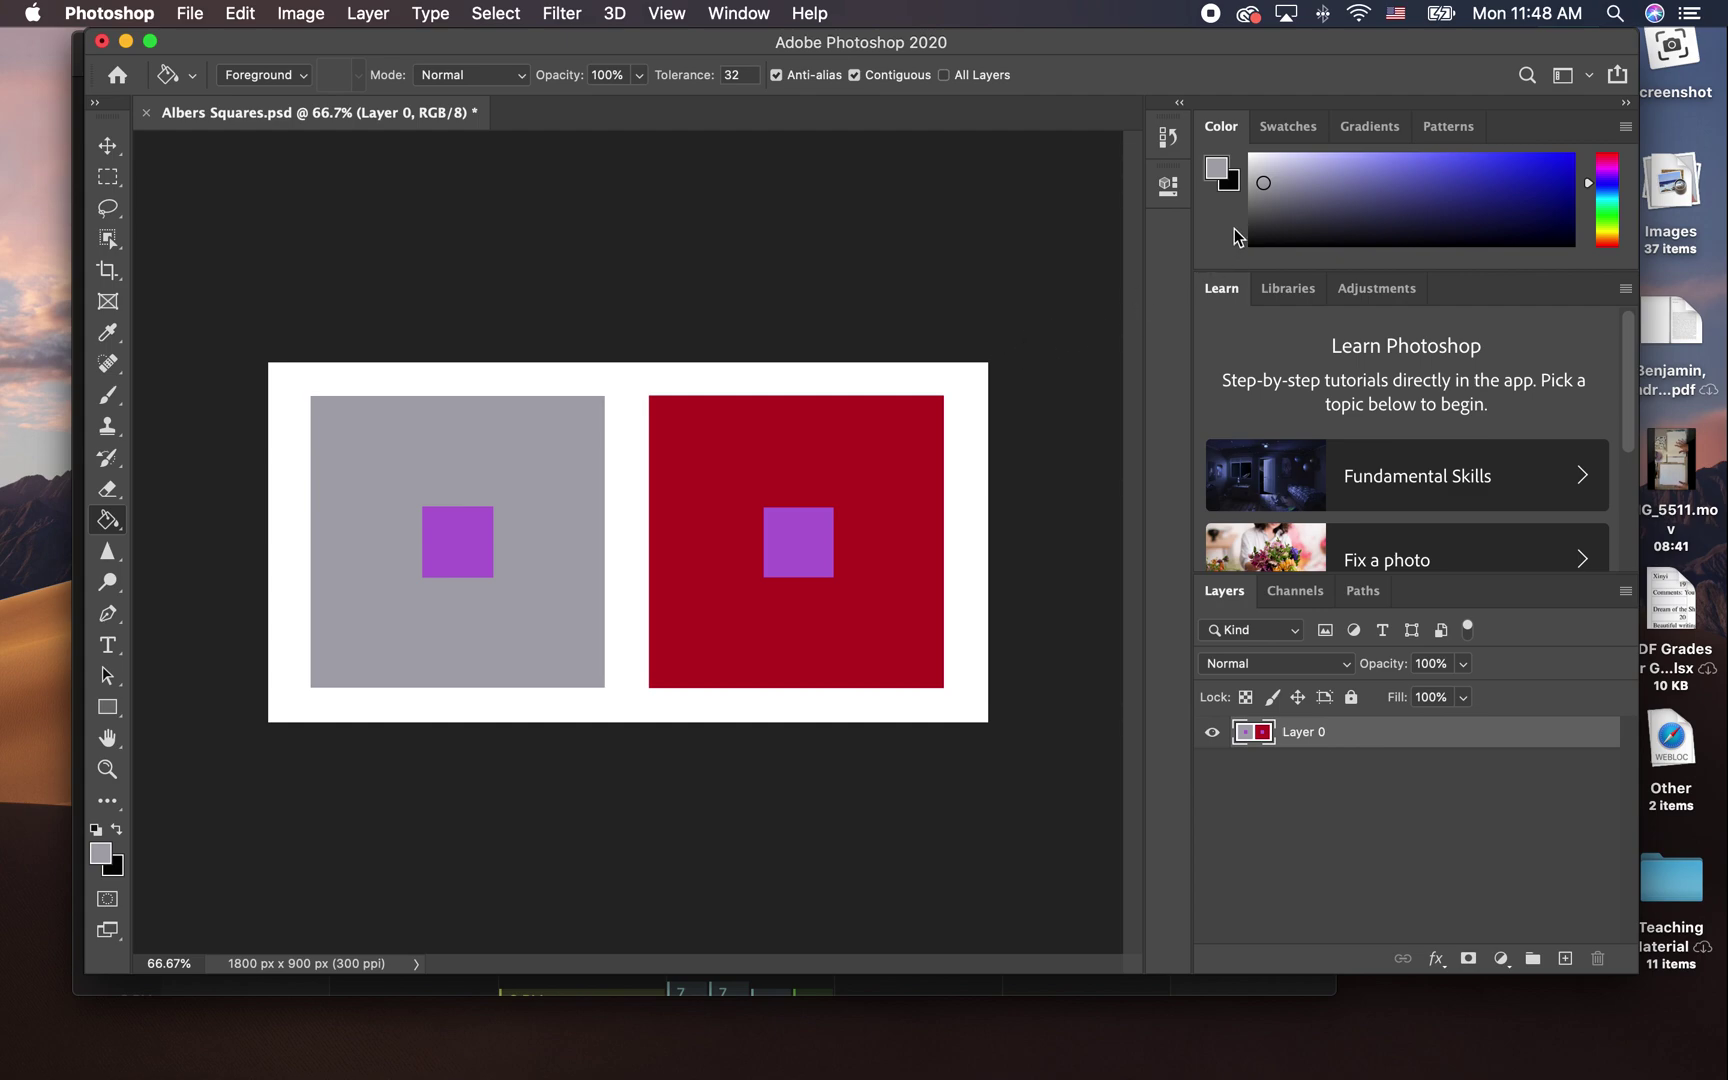
left_click(1260, 169)
left_click(556, 585)
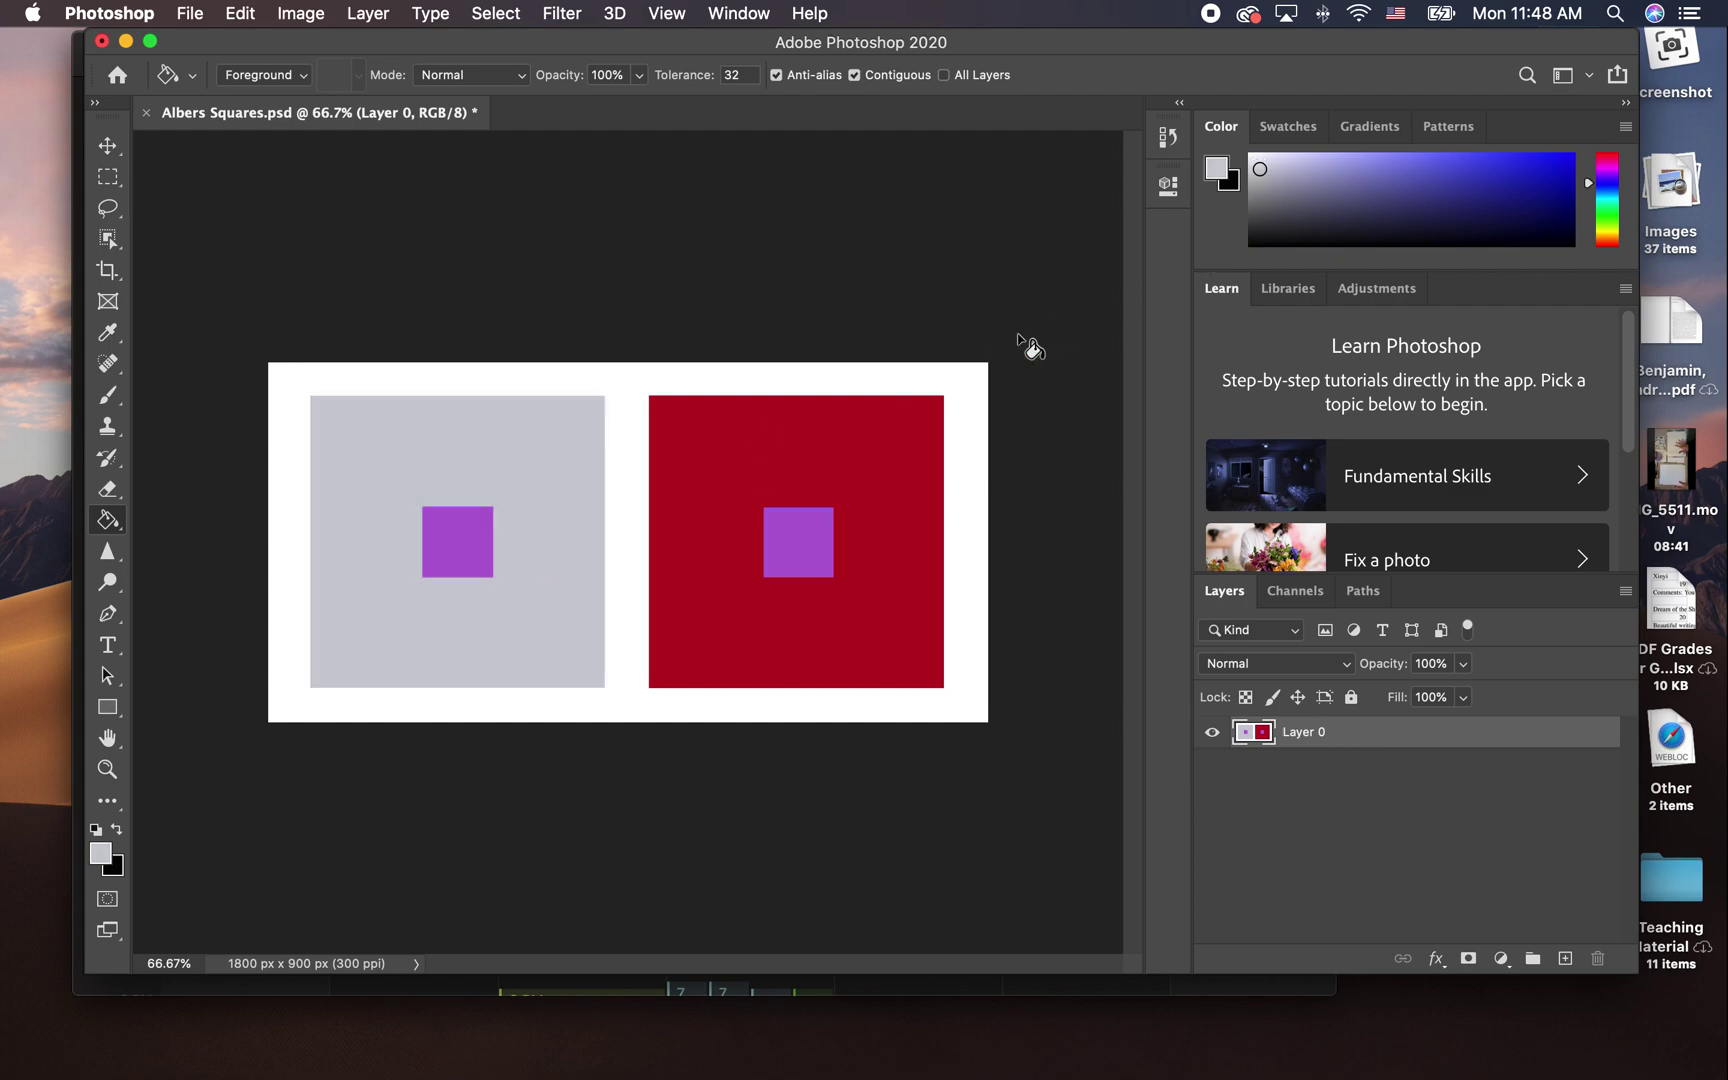
- Shift the hue to green and then yellow, refilling the left large square with pale gray-green and then olive
left_click(1600, 207)
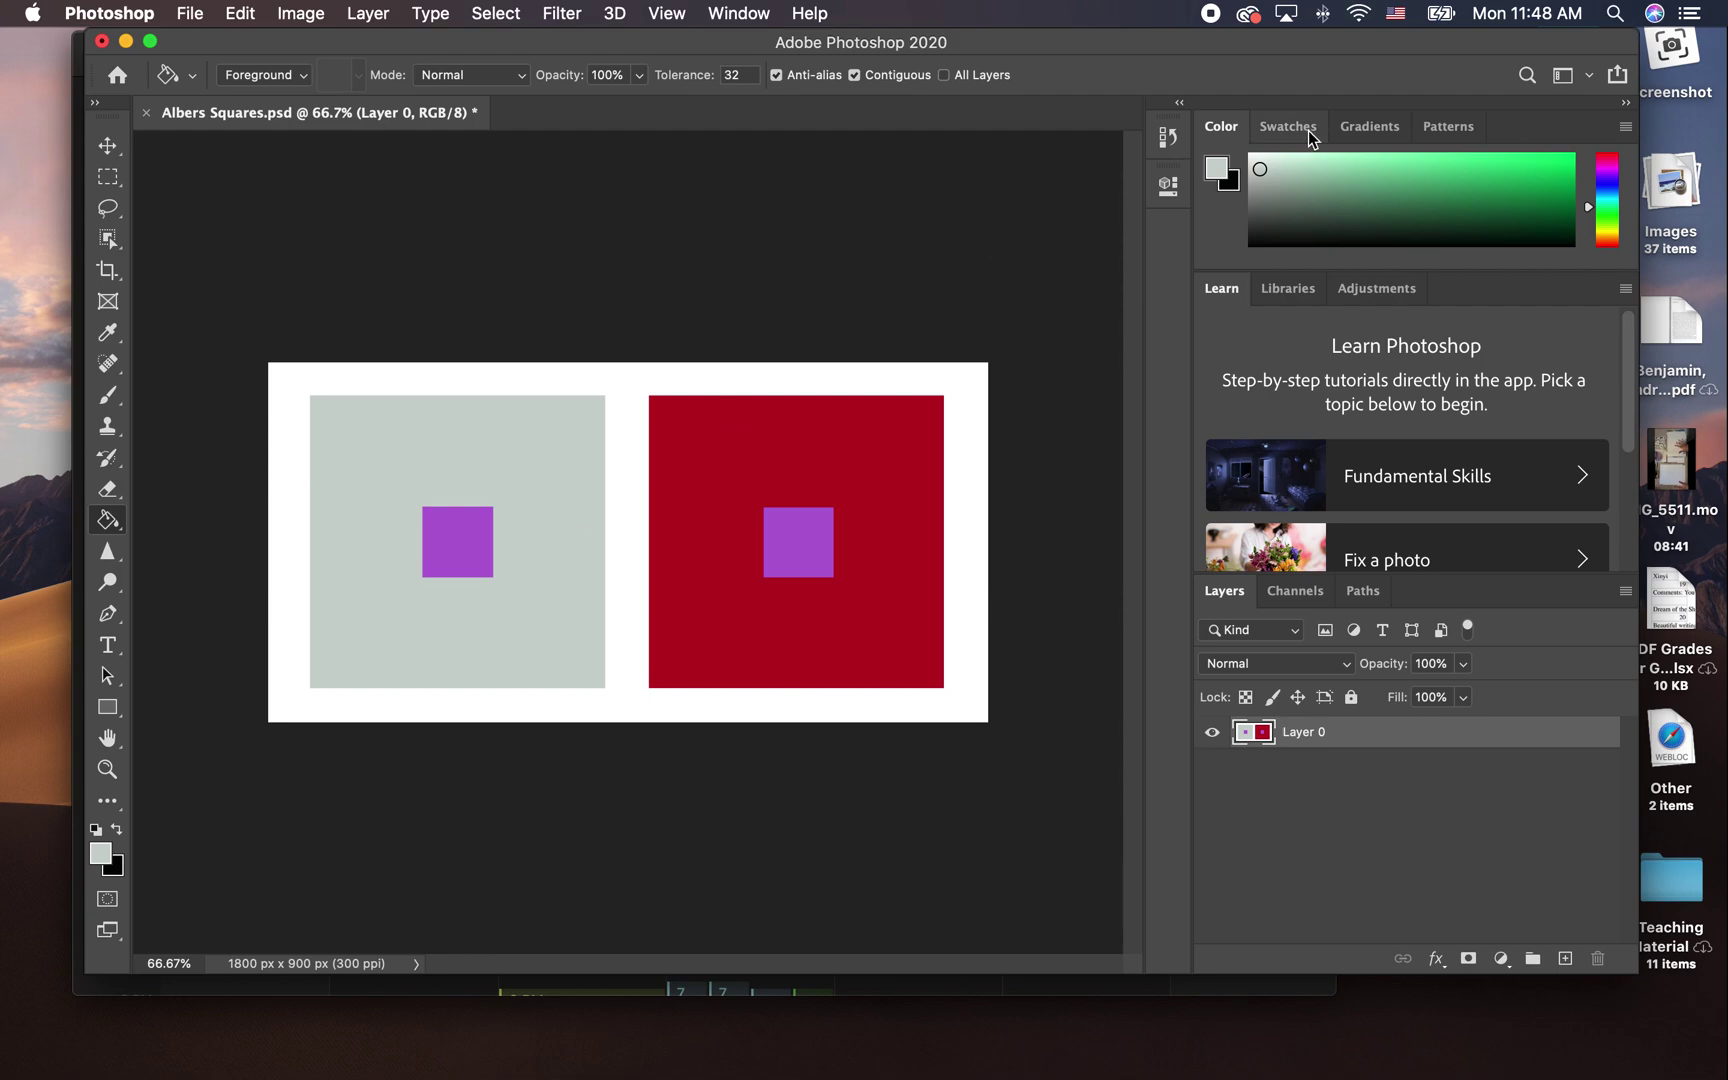
left_click(1601, 232)
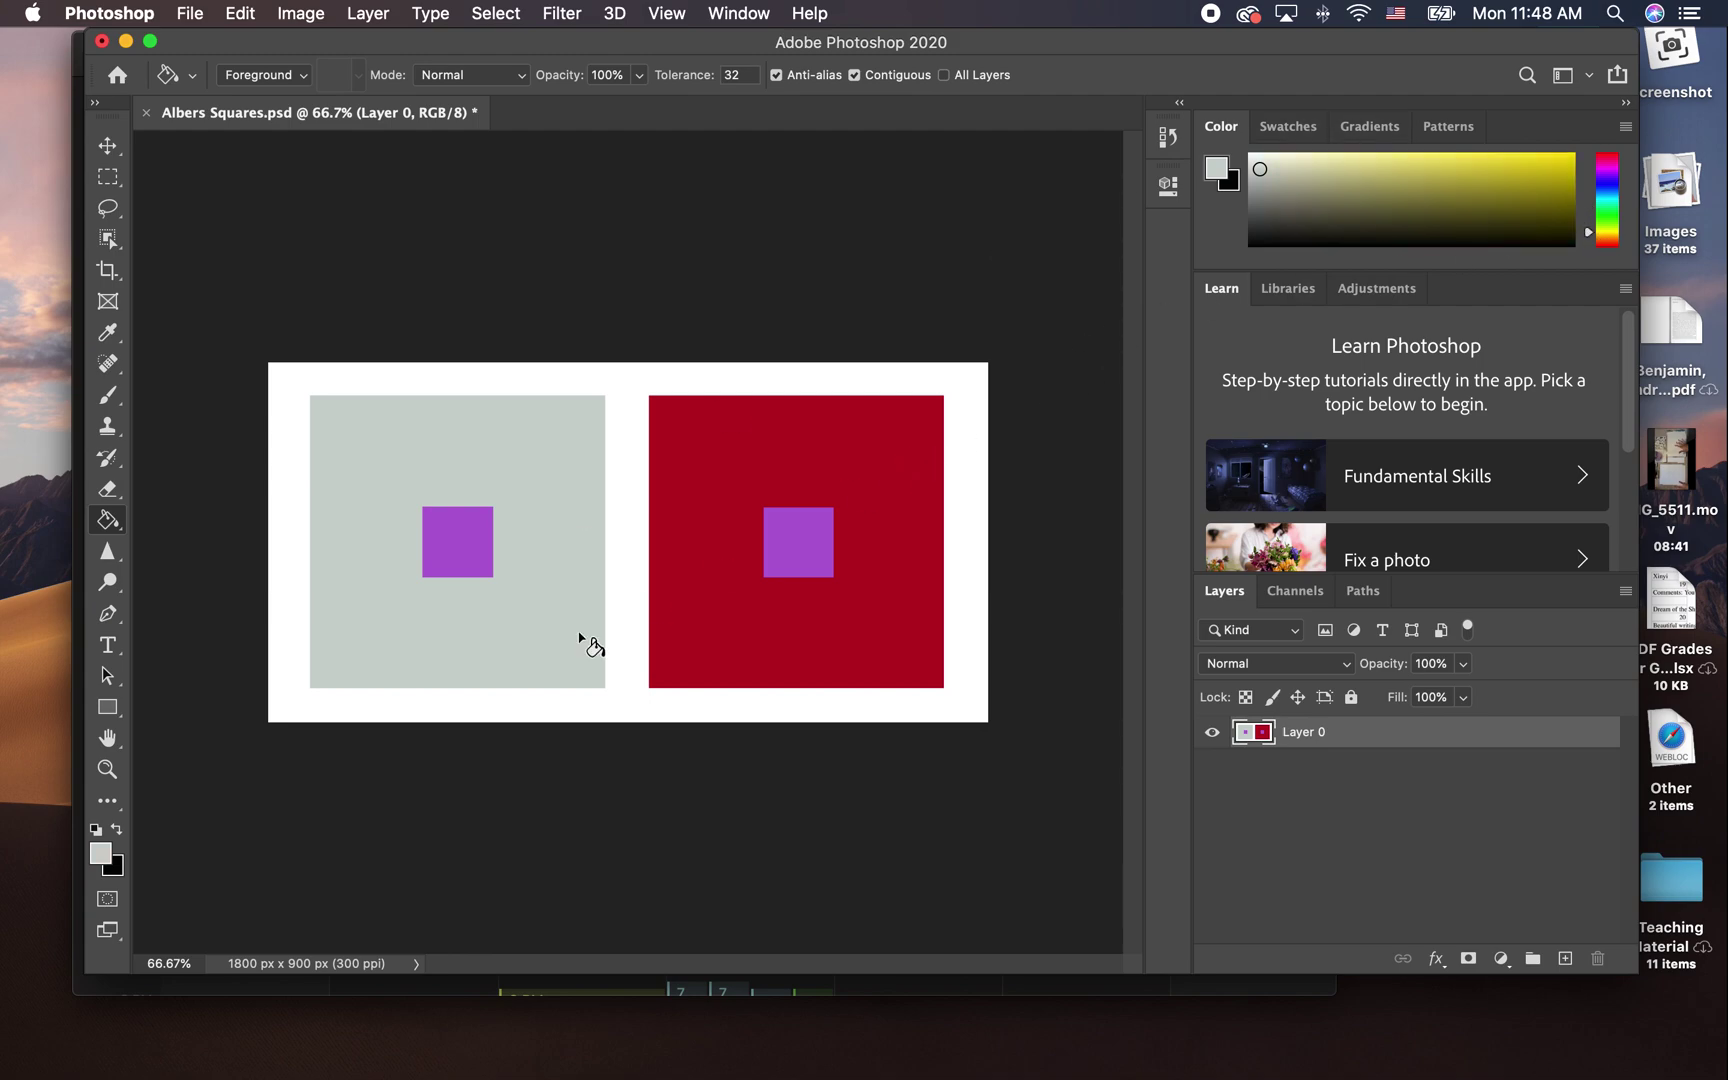
left_click(1358, 200)
left_click(534, 508)
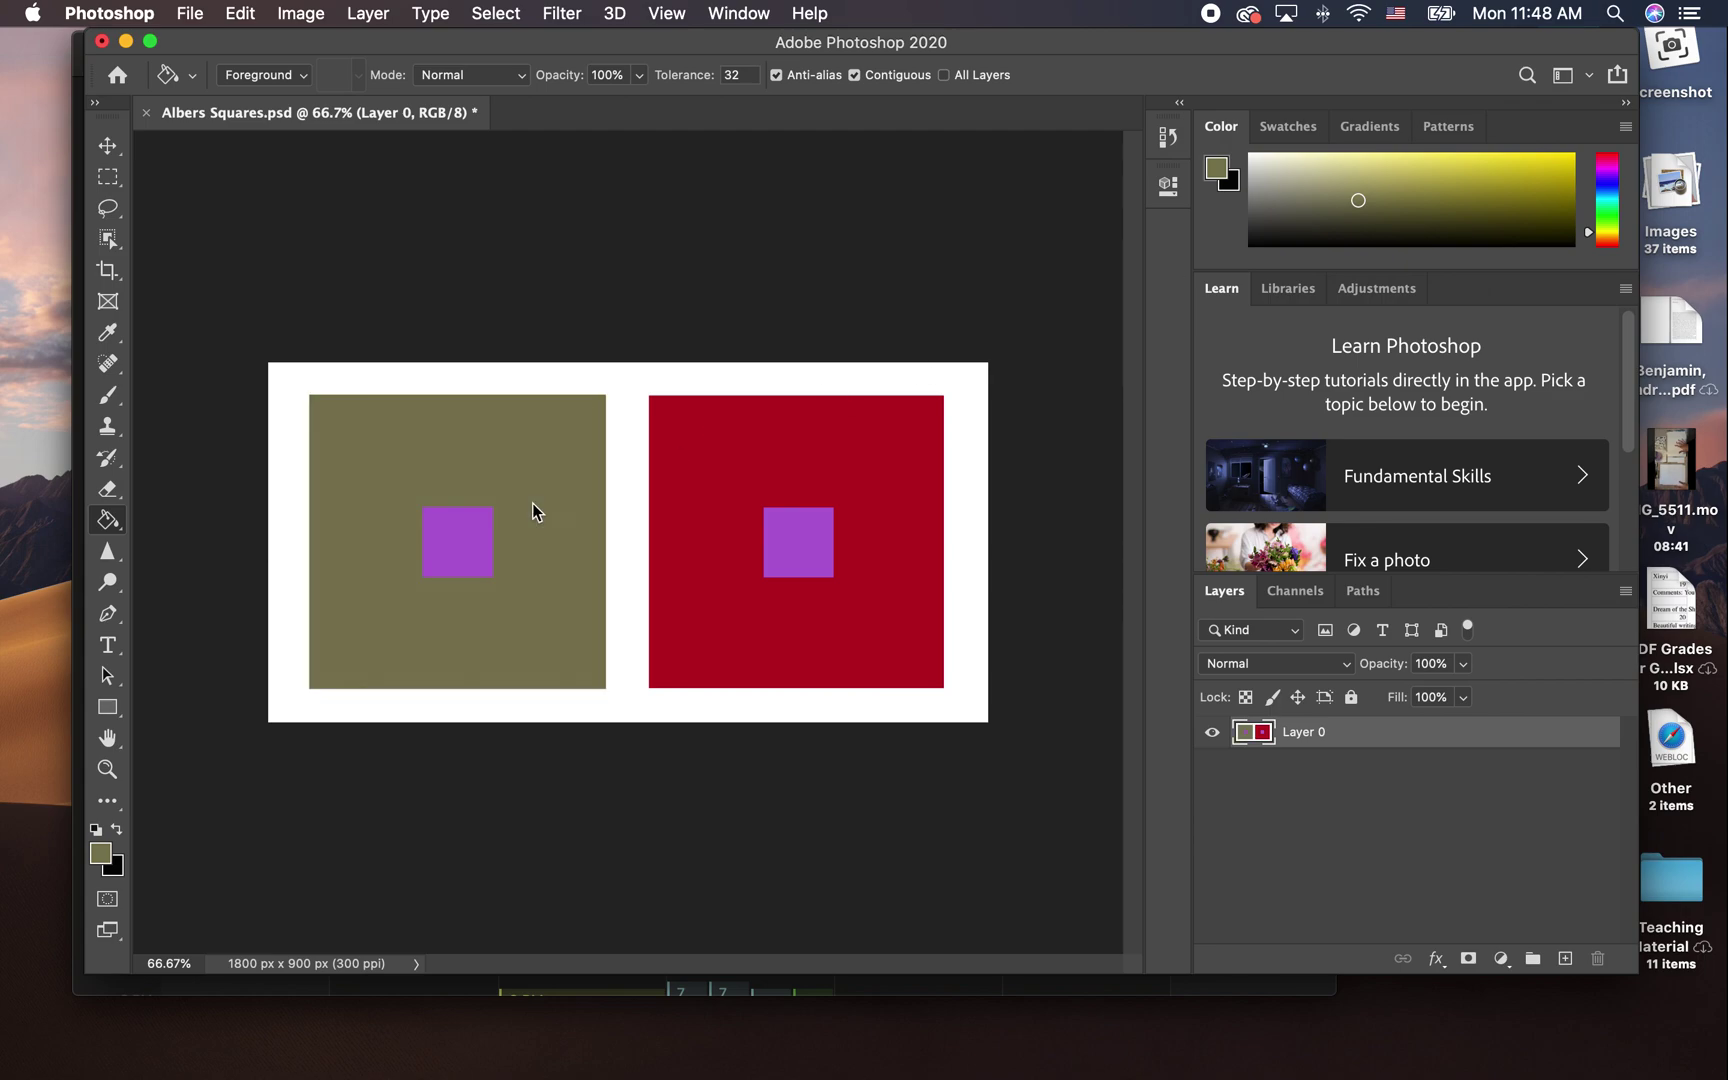
- Refill the left large square with pale yellow and replace it with a muted beige
left_click(1360, 157)
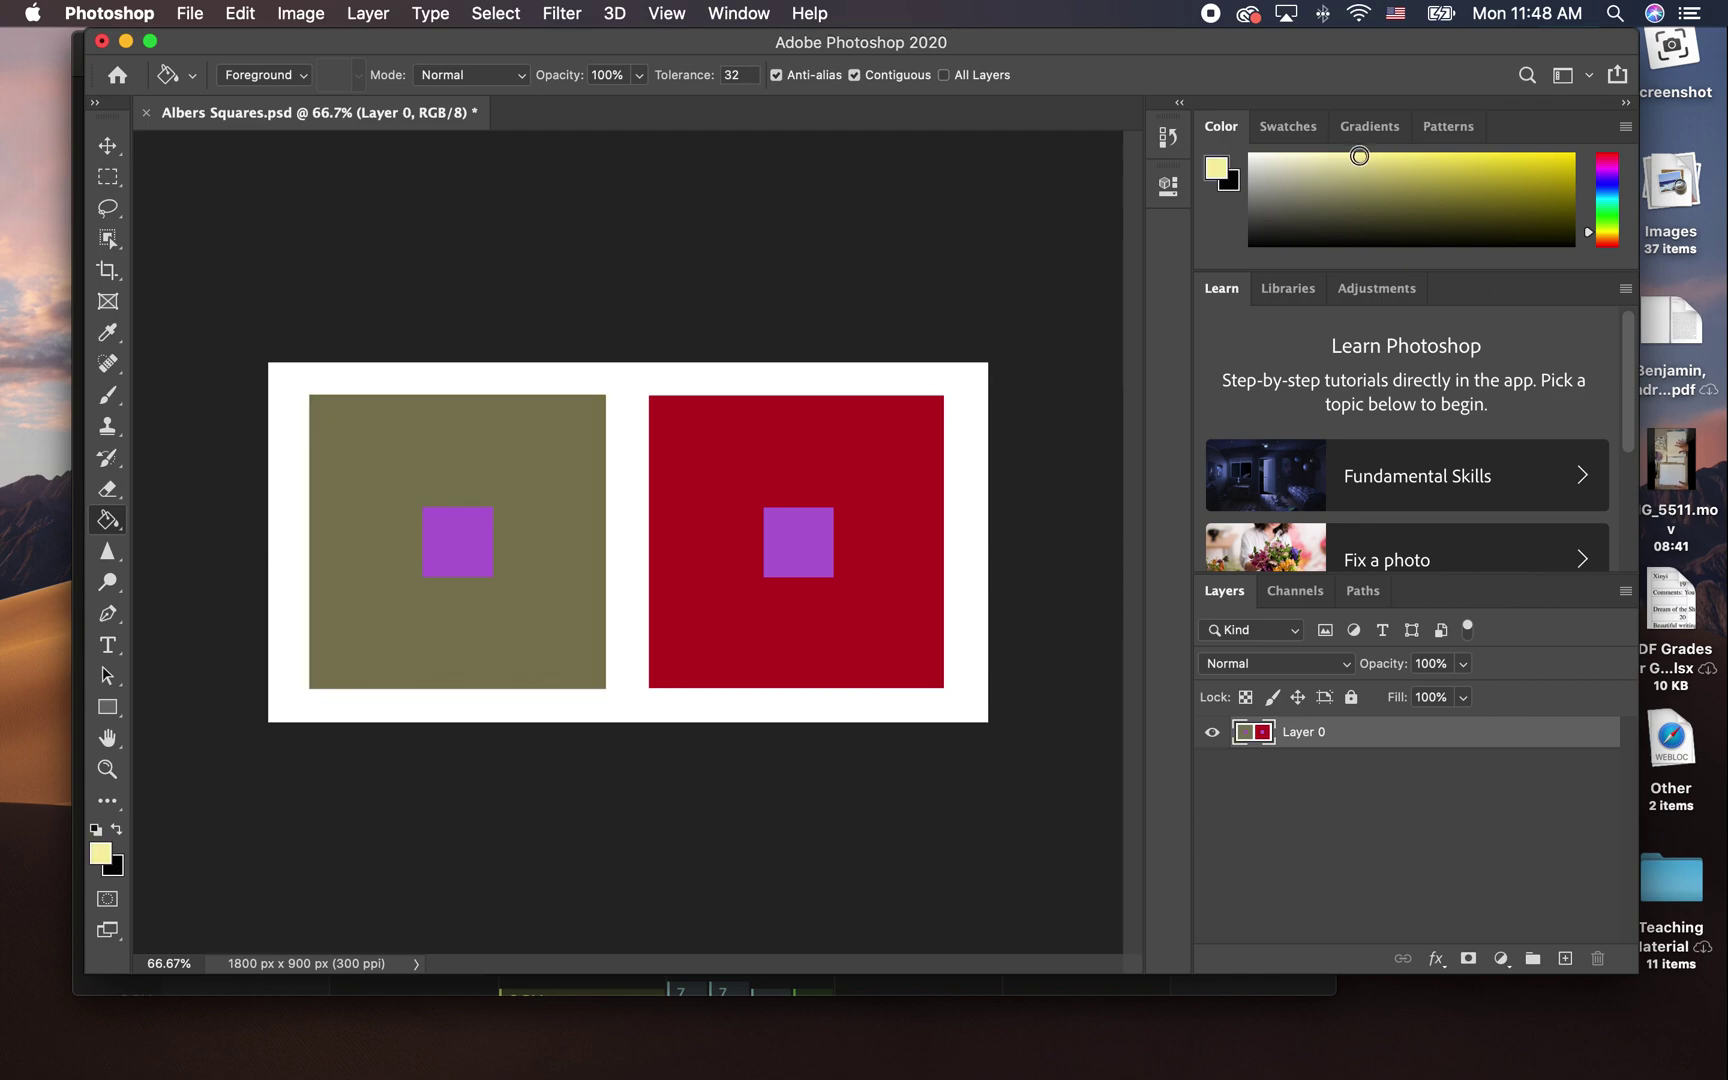
left_click(561, 584)
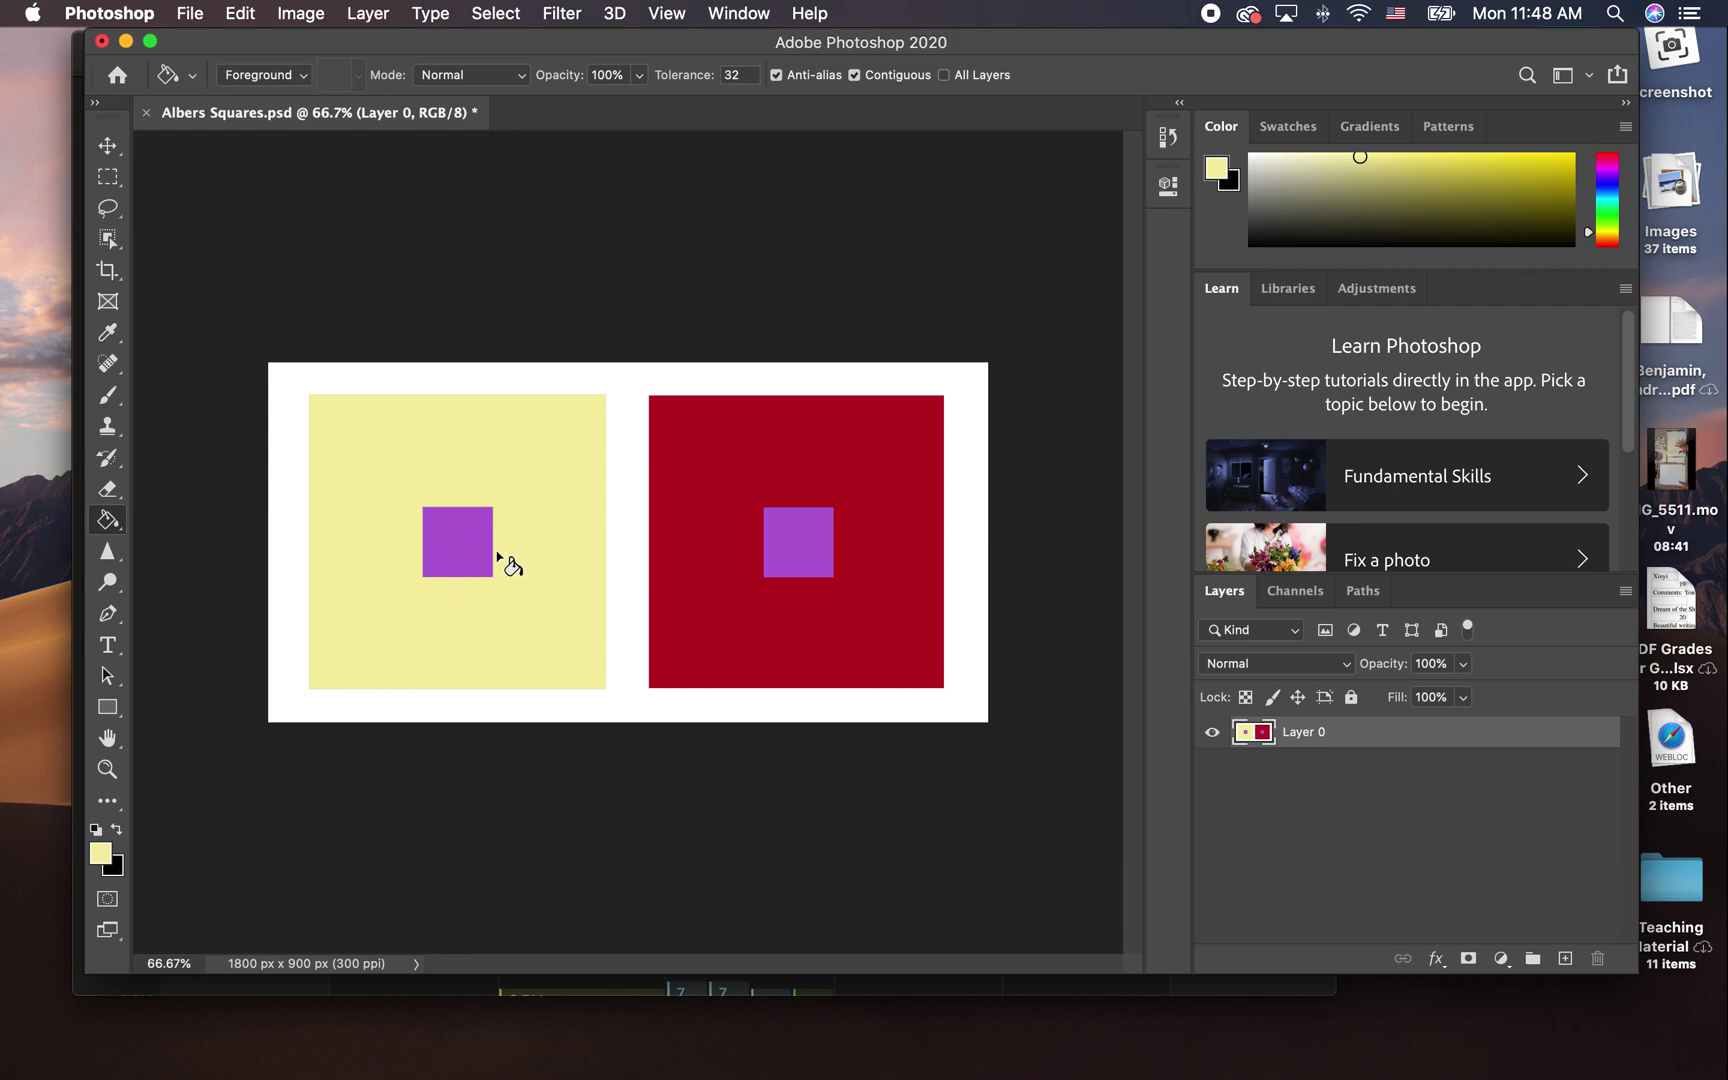
left_click(1312, 163)
left_click(550, 530)
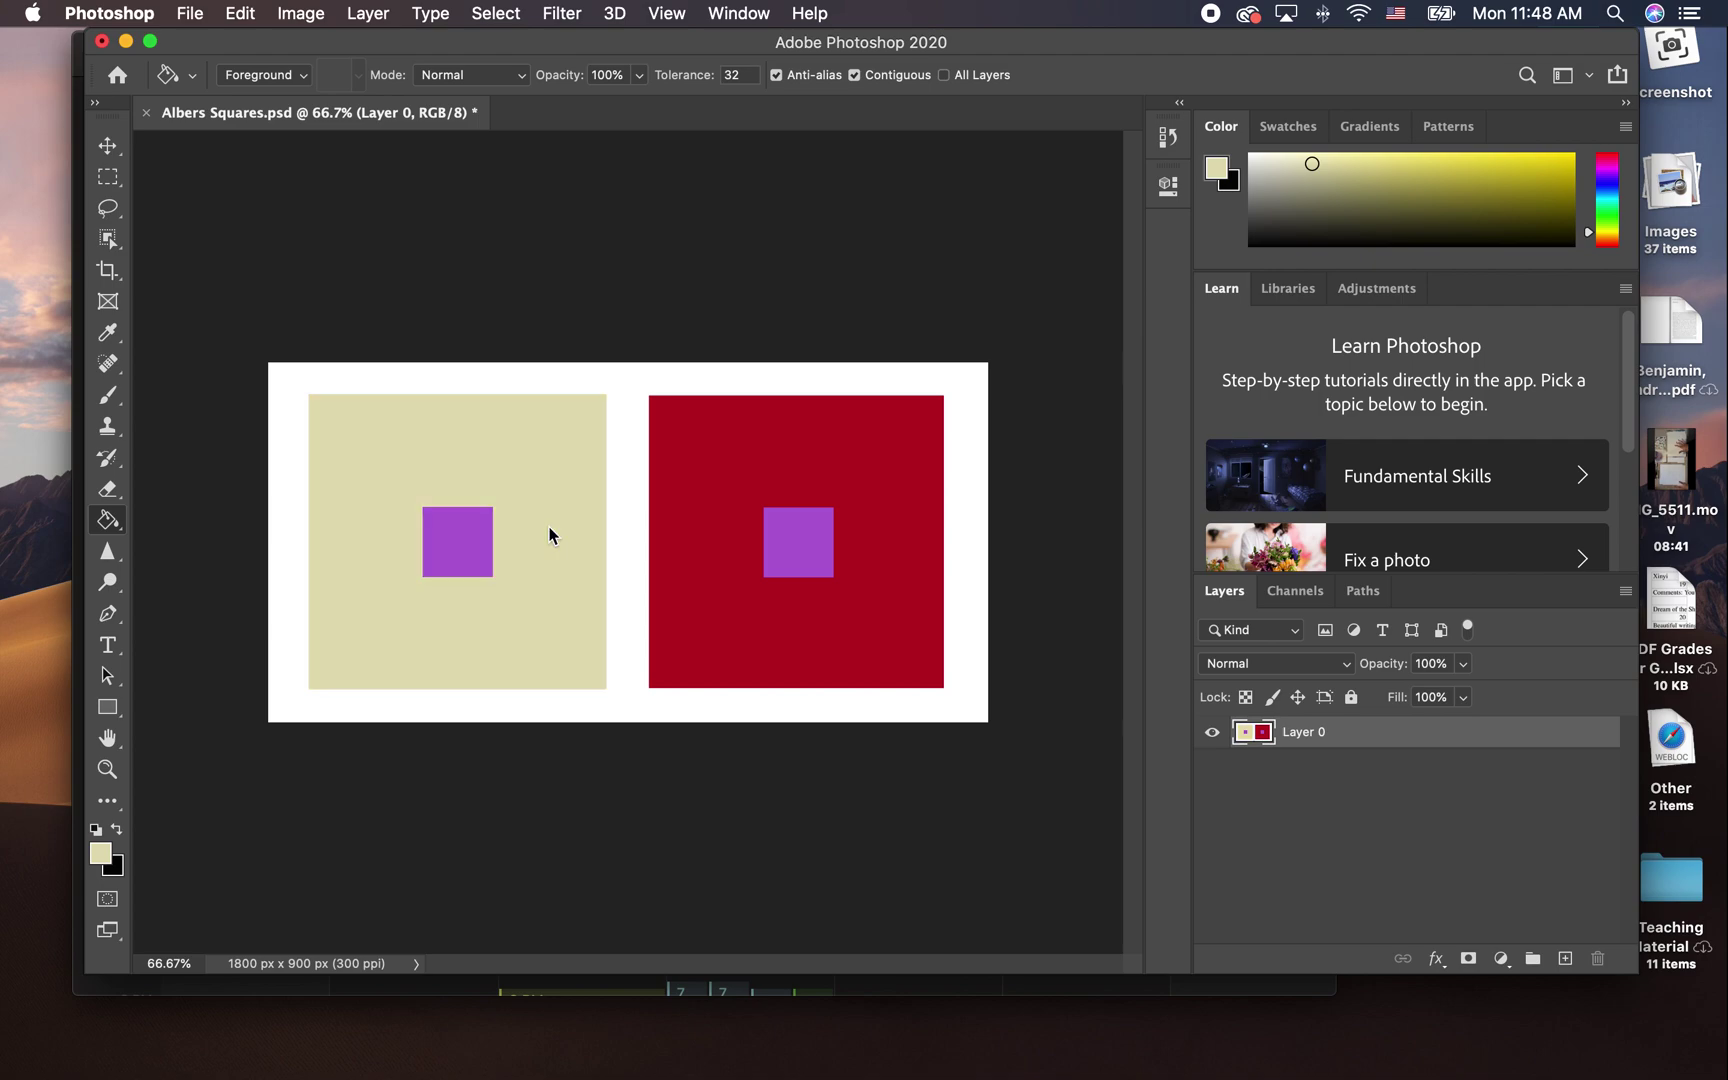
- Try off-white and then gray fills on the left large square, and undo the gray fill
left_click(1260, 157)
left_click(552, 539)
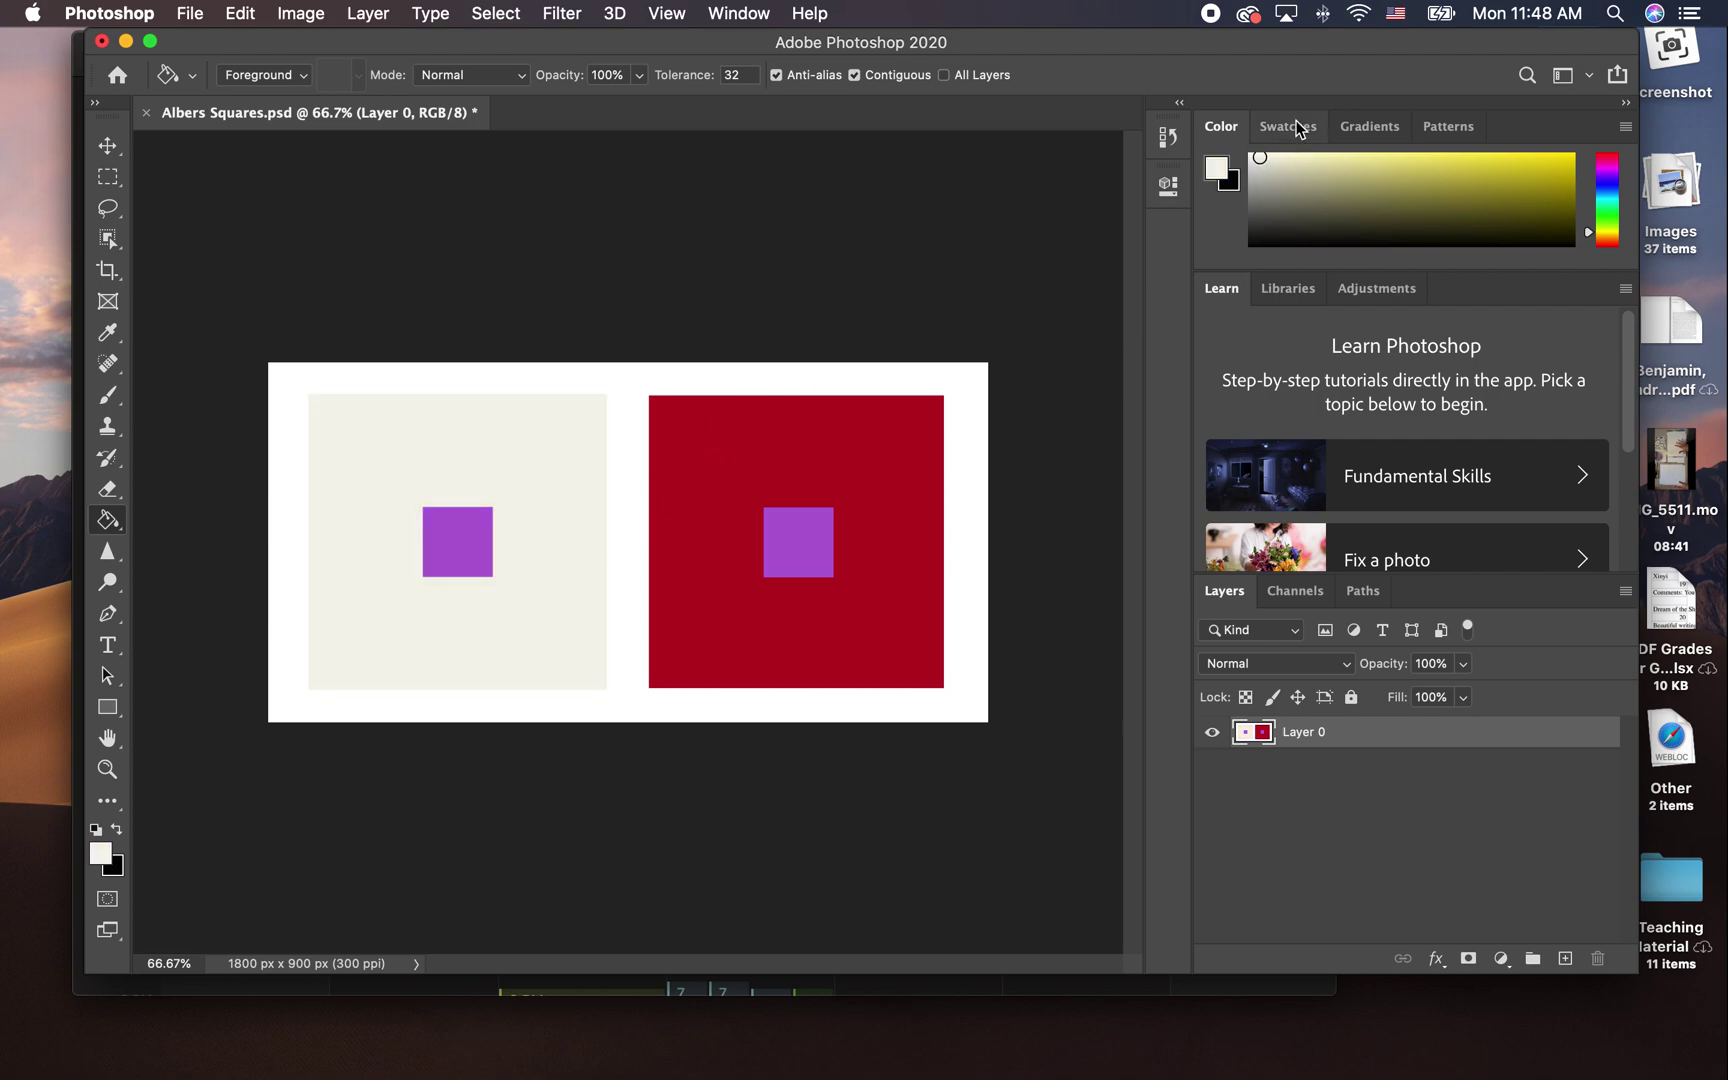
left_click(1264, 178)
left_click(577, 541)
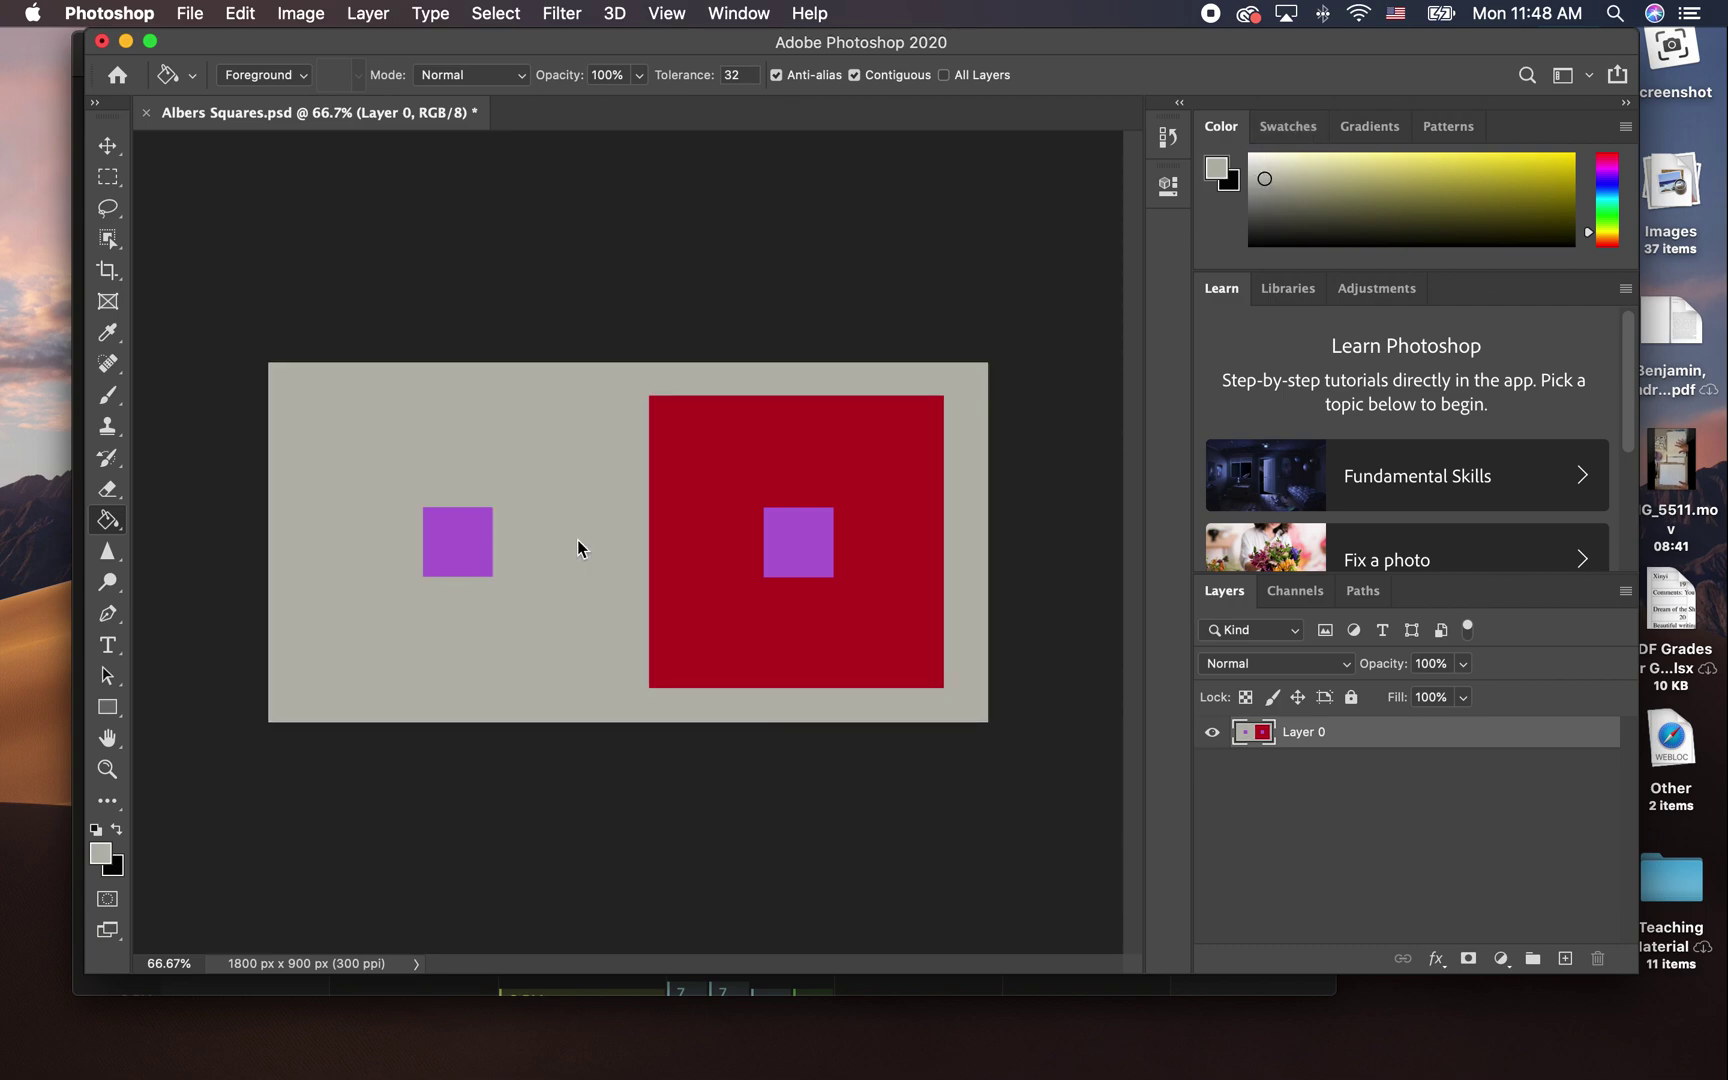
key("super+z")
key("super+shift+z")
key("super+z")
- Try a khaki fill on the left large square and undo back to its muted beige fill
left_click(1323, 171)
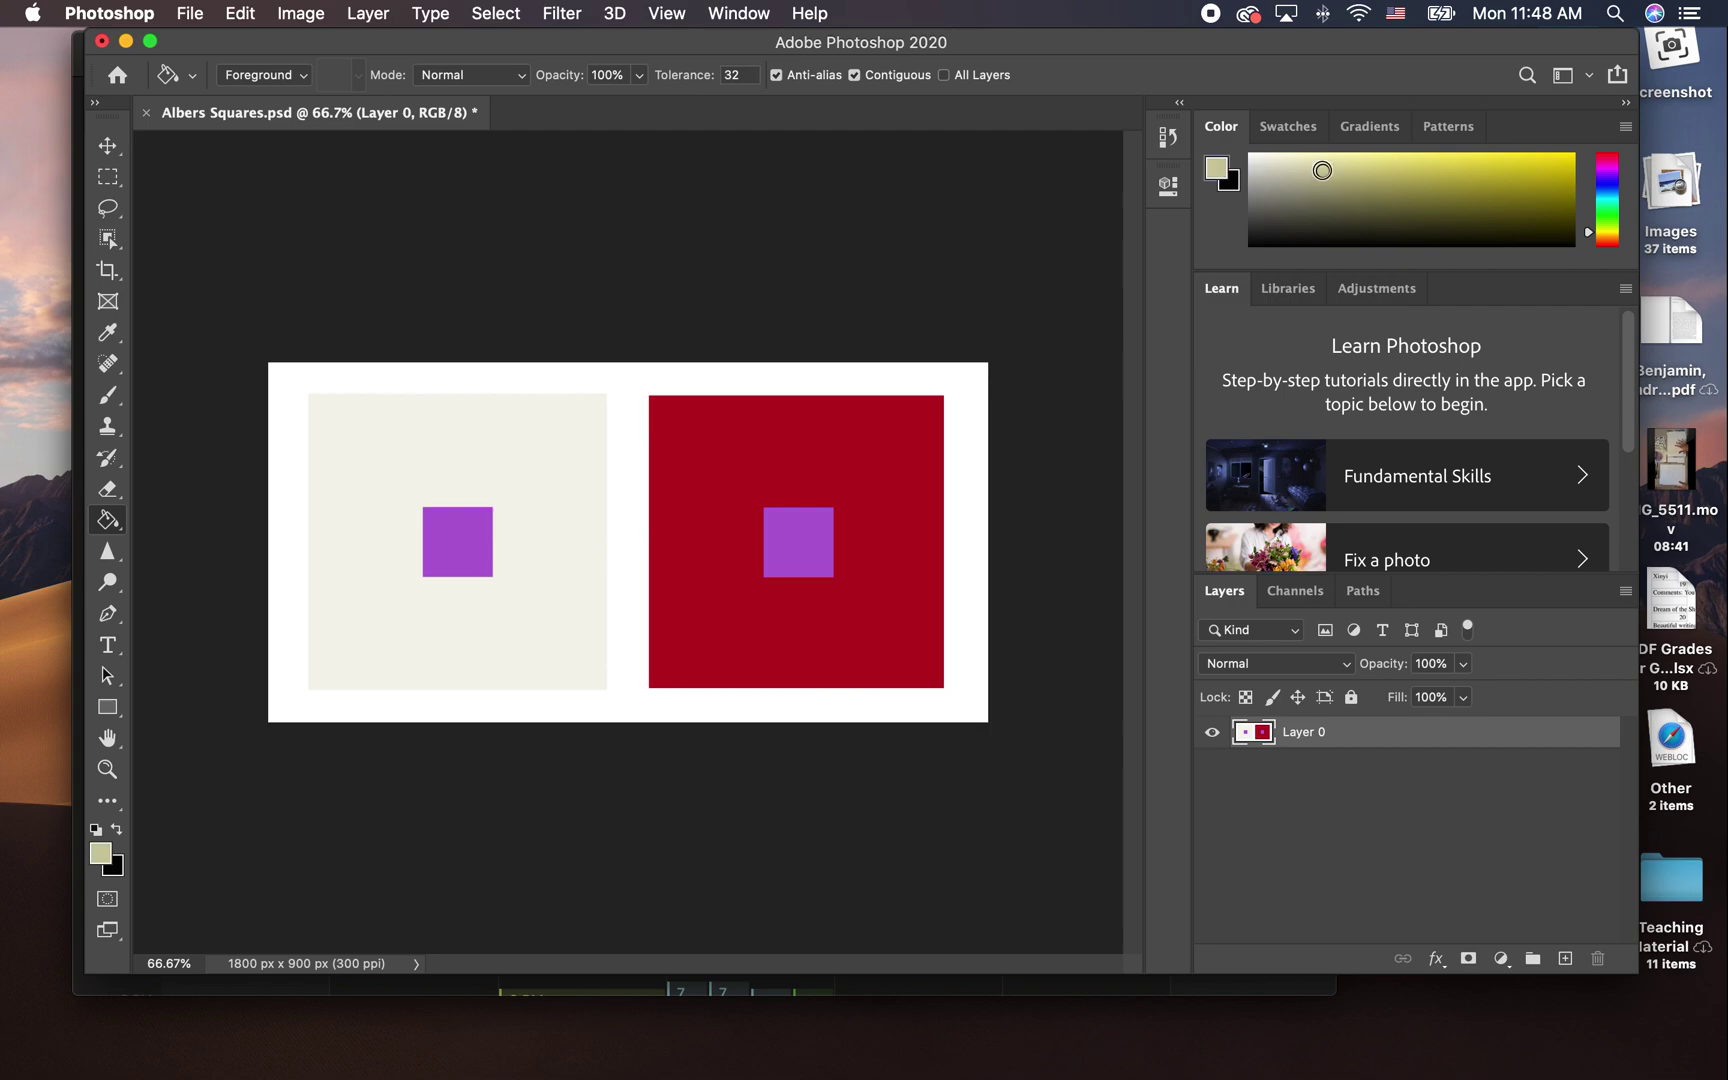
left_click(548, 484)
key("super+z")
left_click(522, 608)
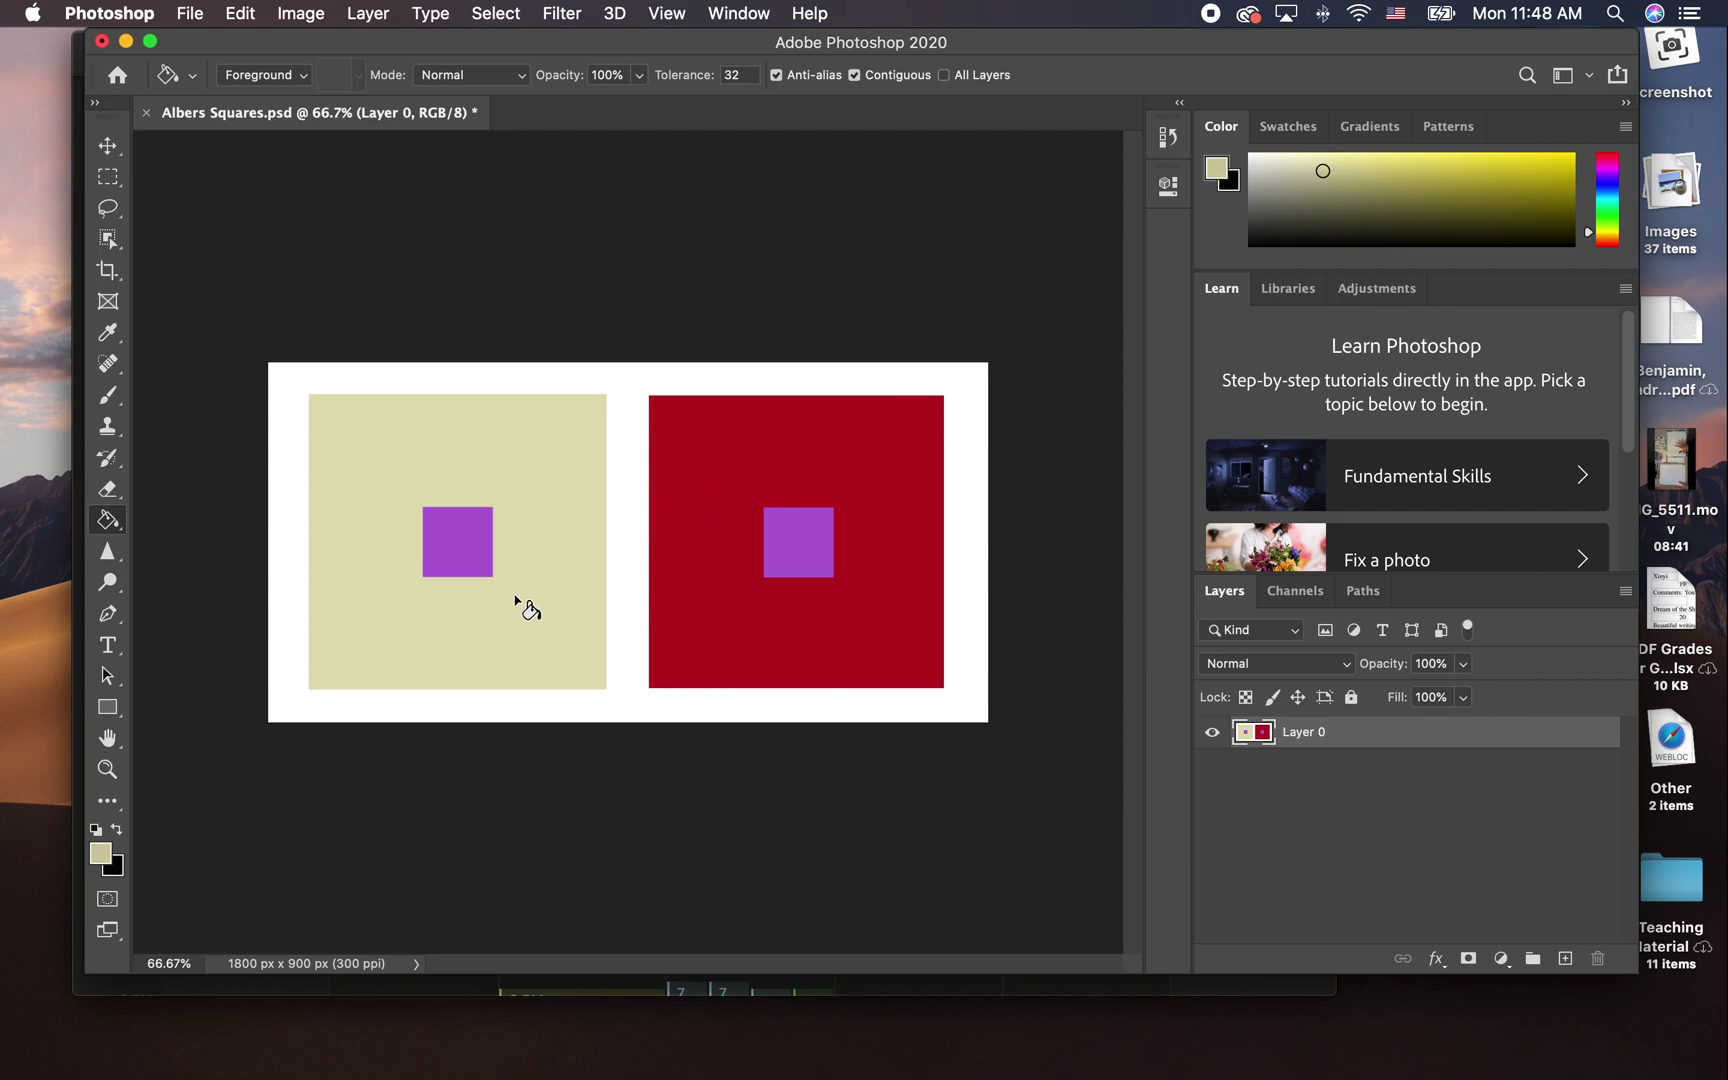
- Shift the hue to blue and refill the left large square with pale periwinkle, followed by a light blue-gray
left_click(1610, 186)
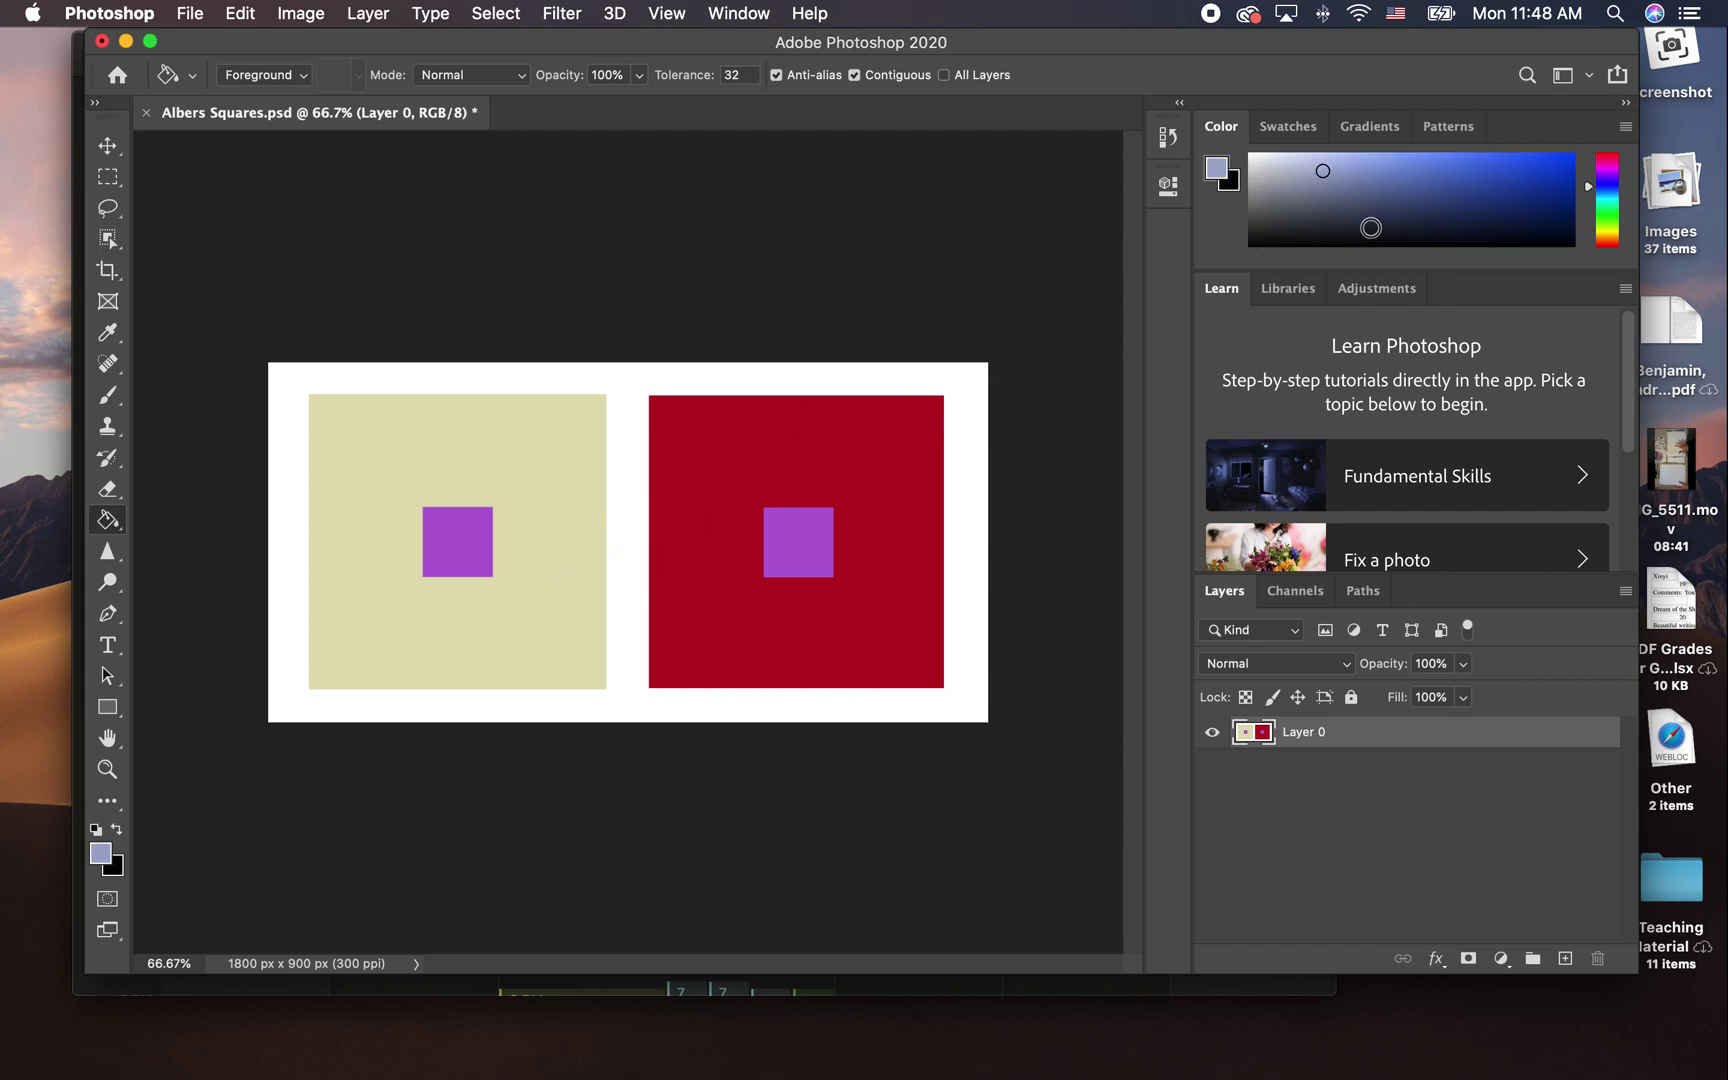
left_click_drag(1299, 185, 1300, 162)
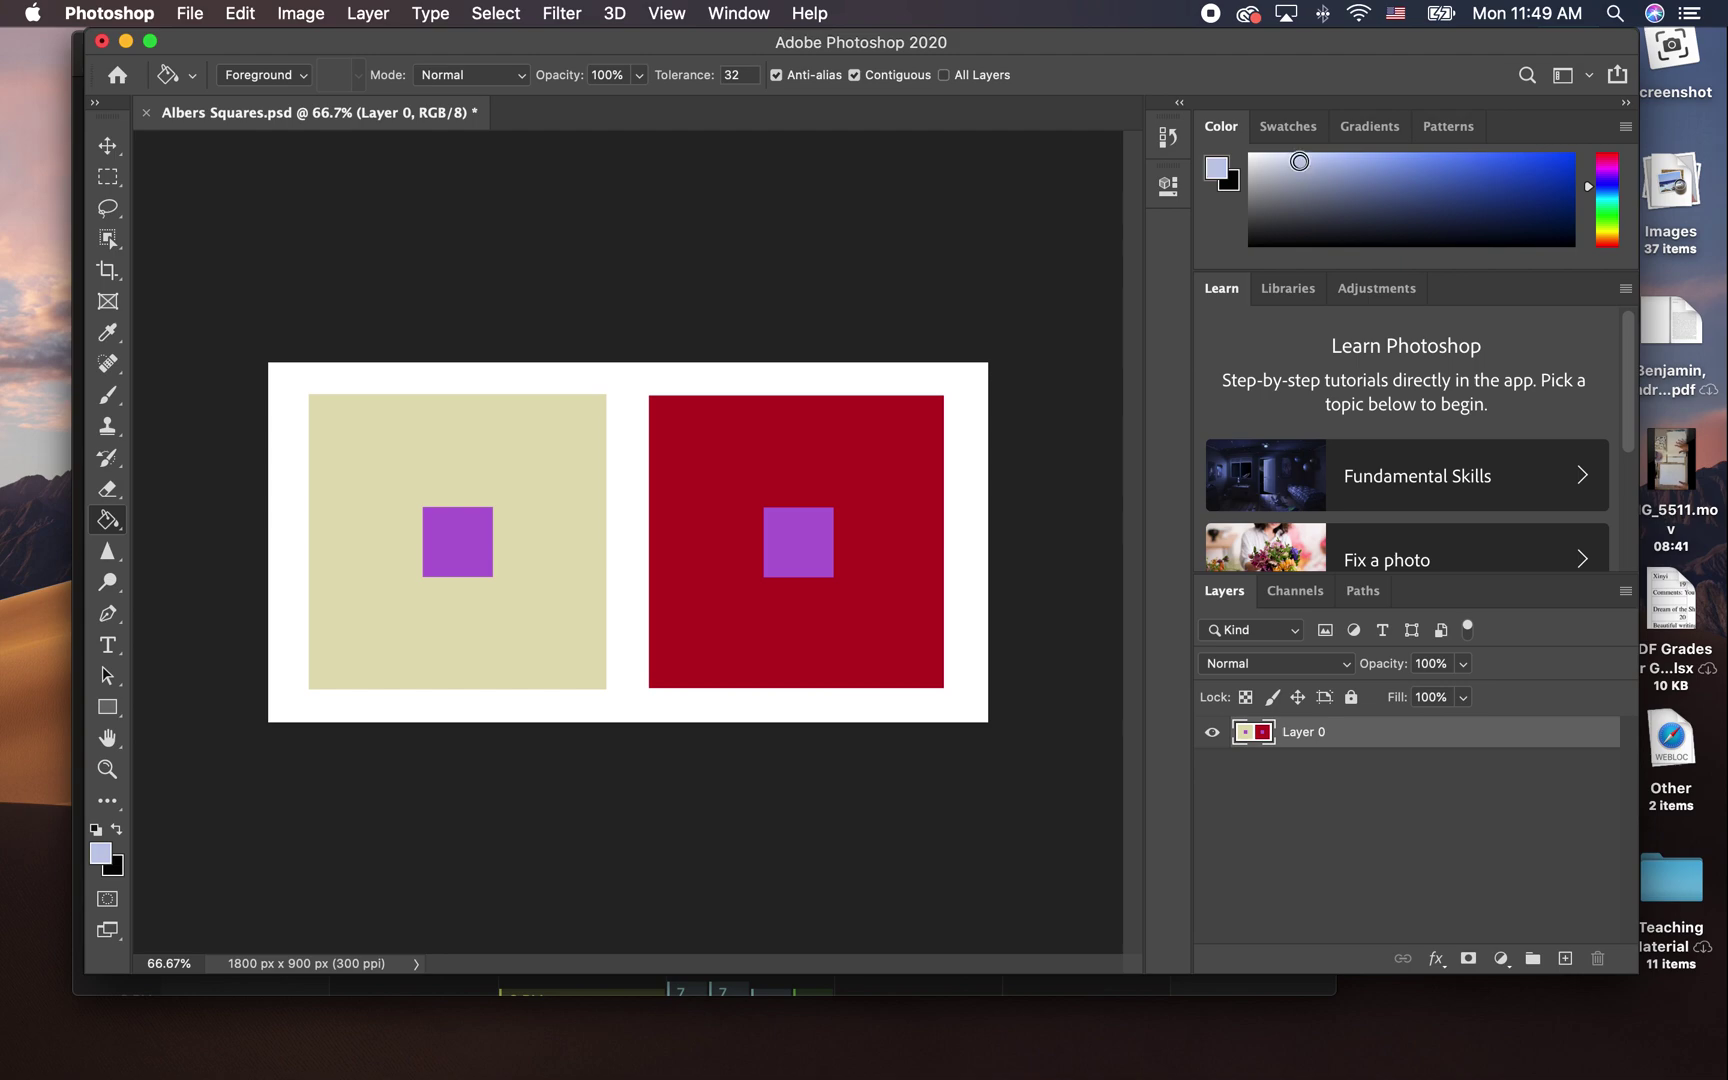
left_click(565, 588)
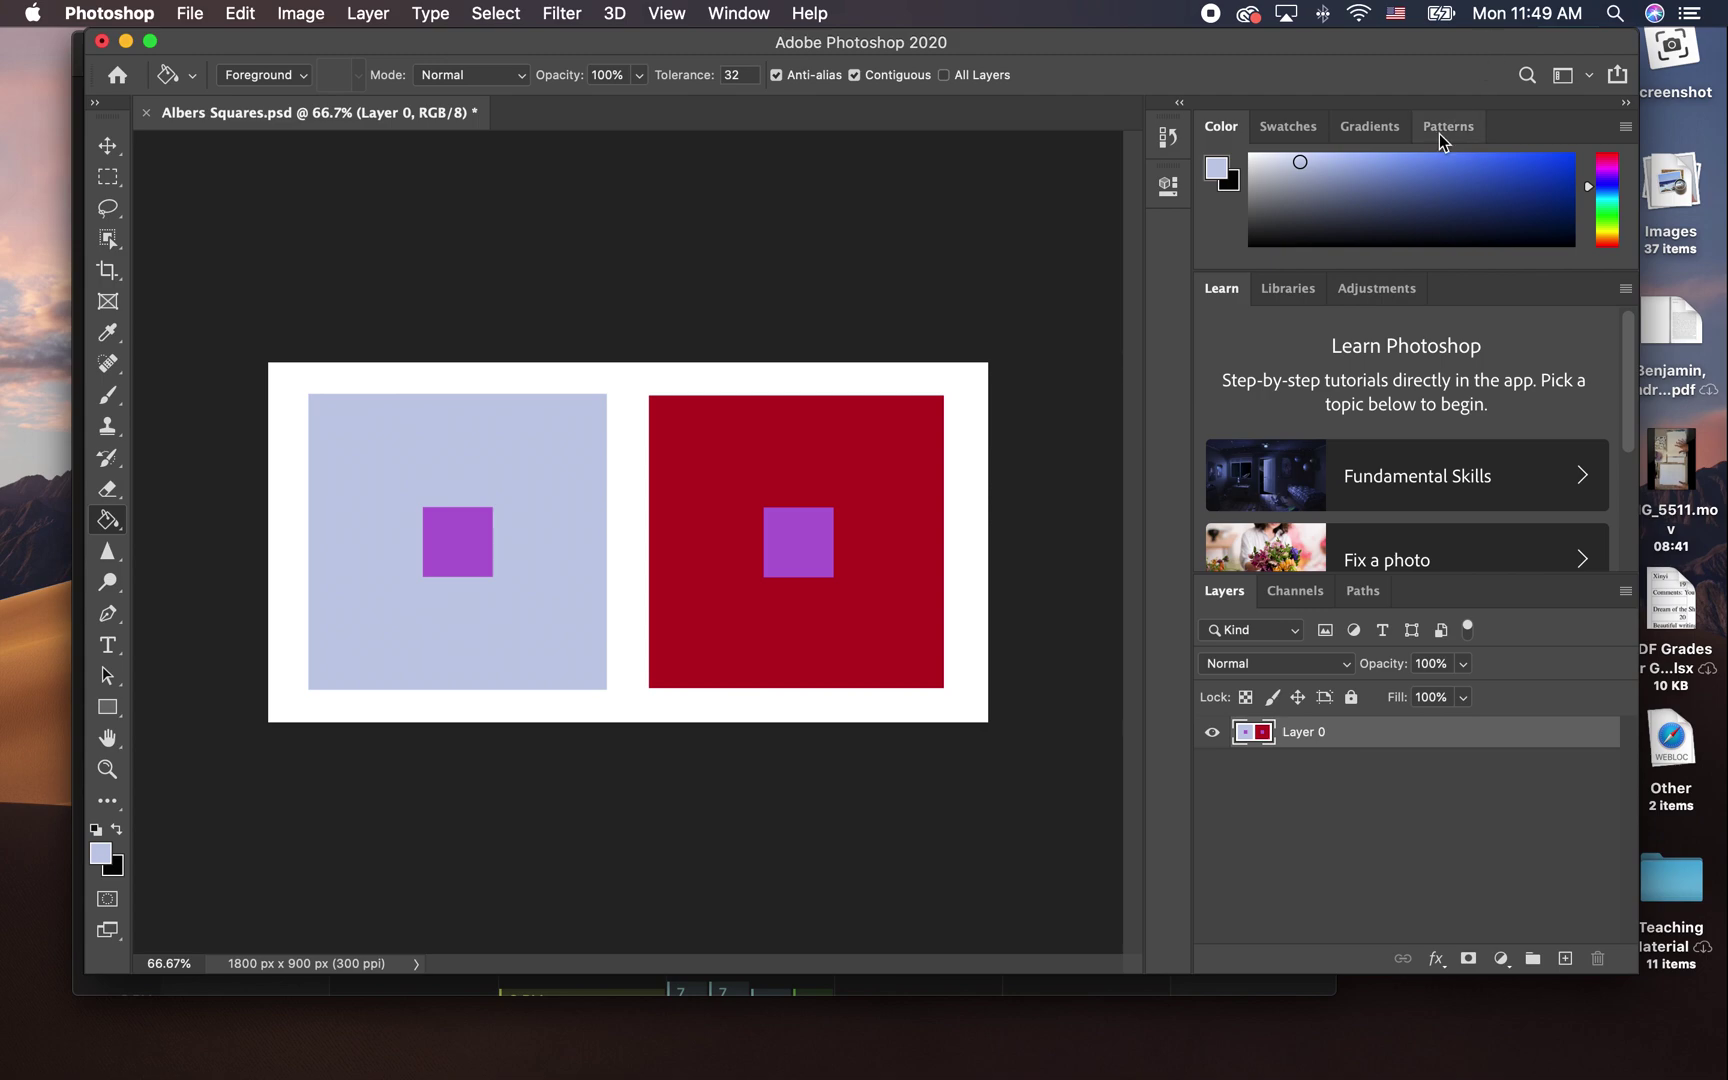
left_click(1268, 167)
left_click(535, 600)
- Sample the right large square's red and refill that square with dark maroon
left_click(739, 570, "alt")
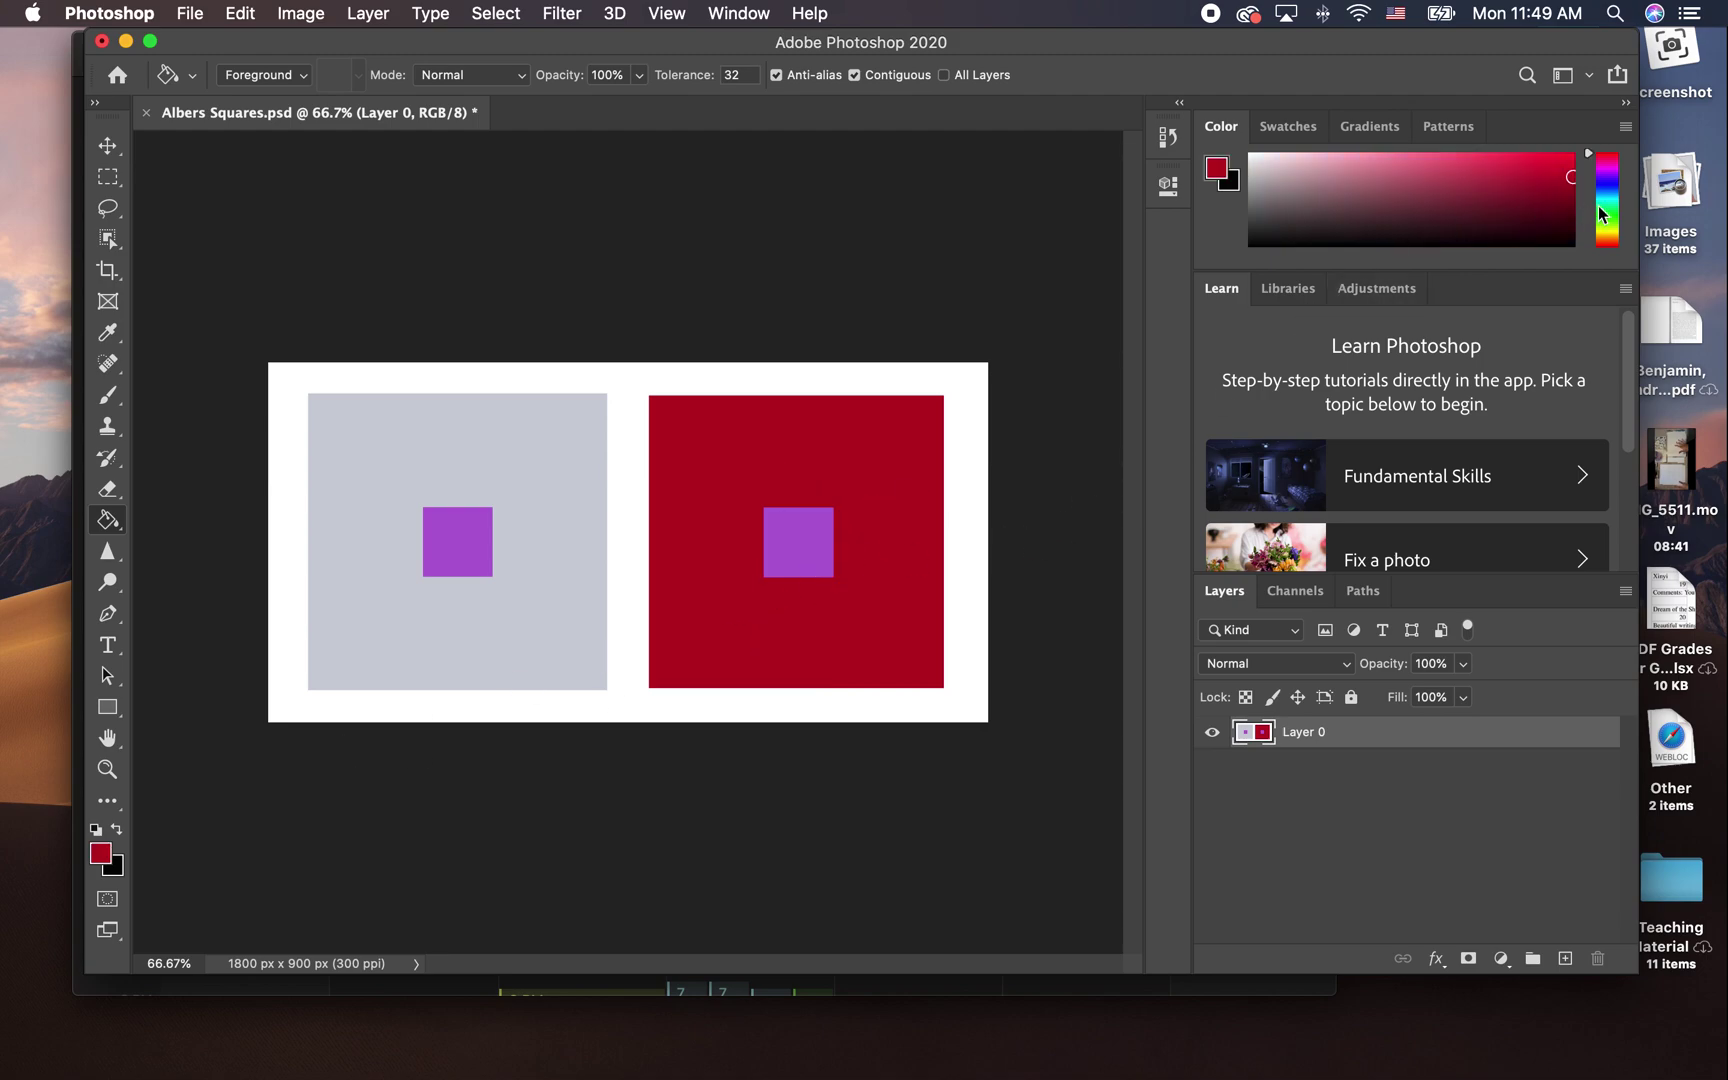
left_click(1565, 197)
left_click(907, 547)
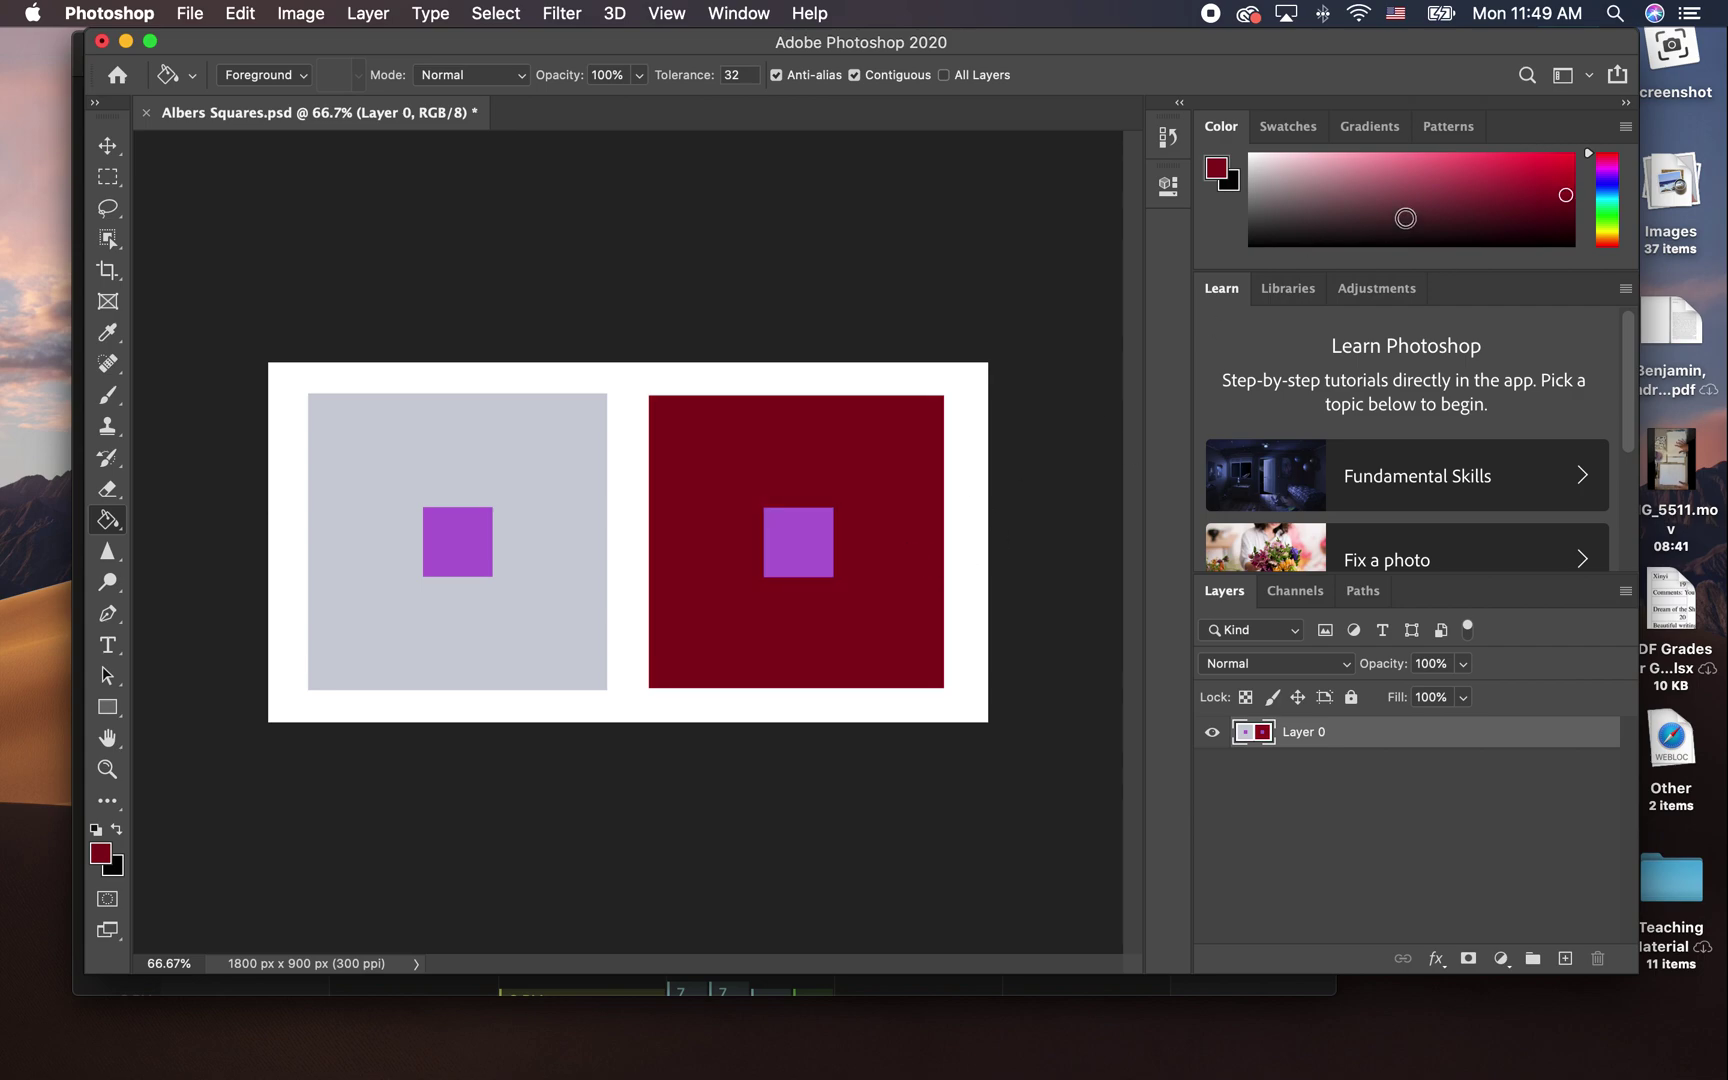
- Refill the right large square with a brighter deep red, then shift the hue and refill it with deep magenta
left_click(1567, 175)
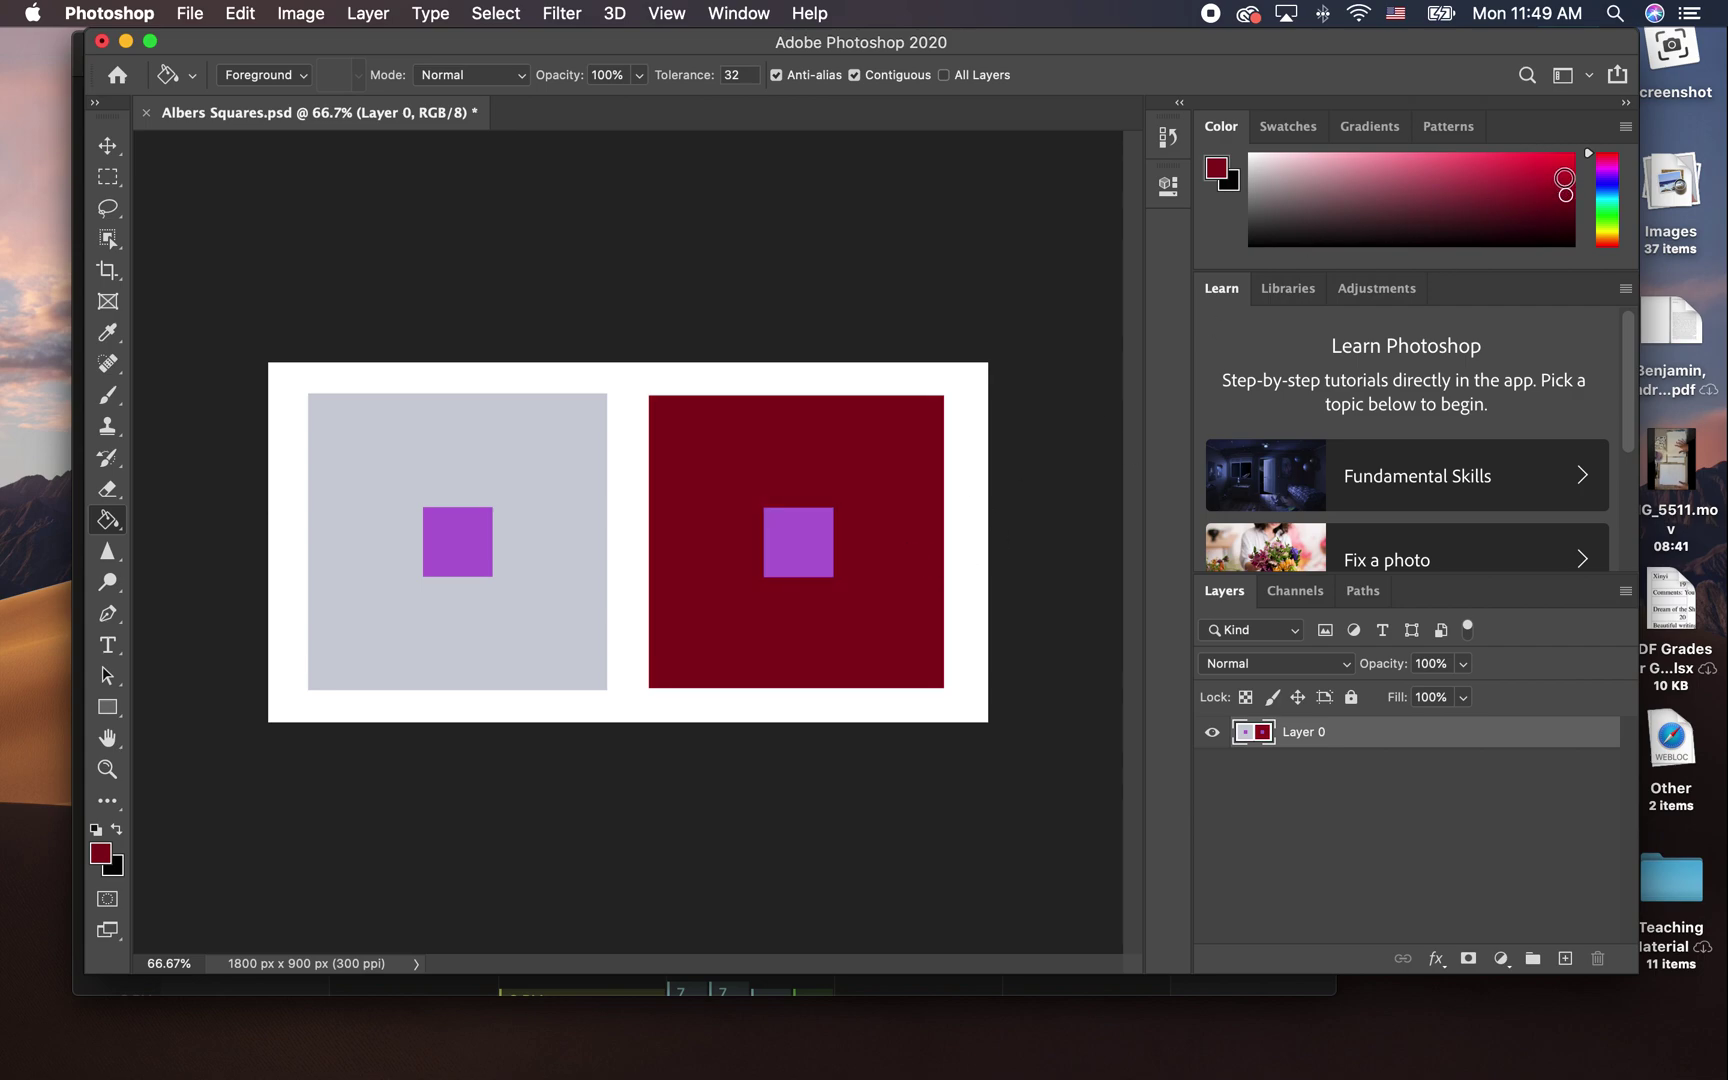
left_click(879, 579)
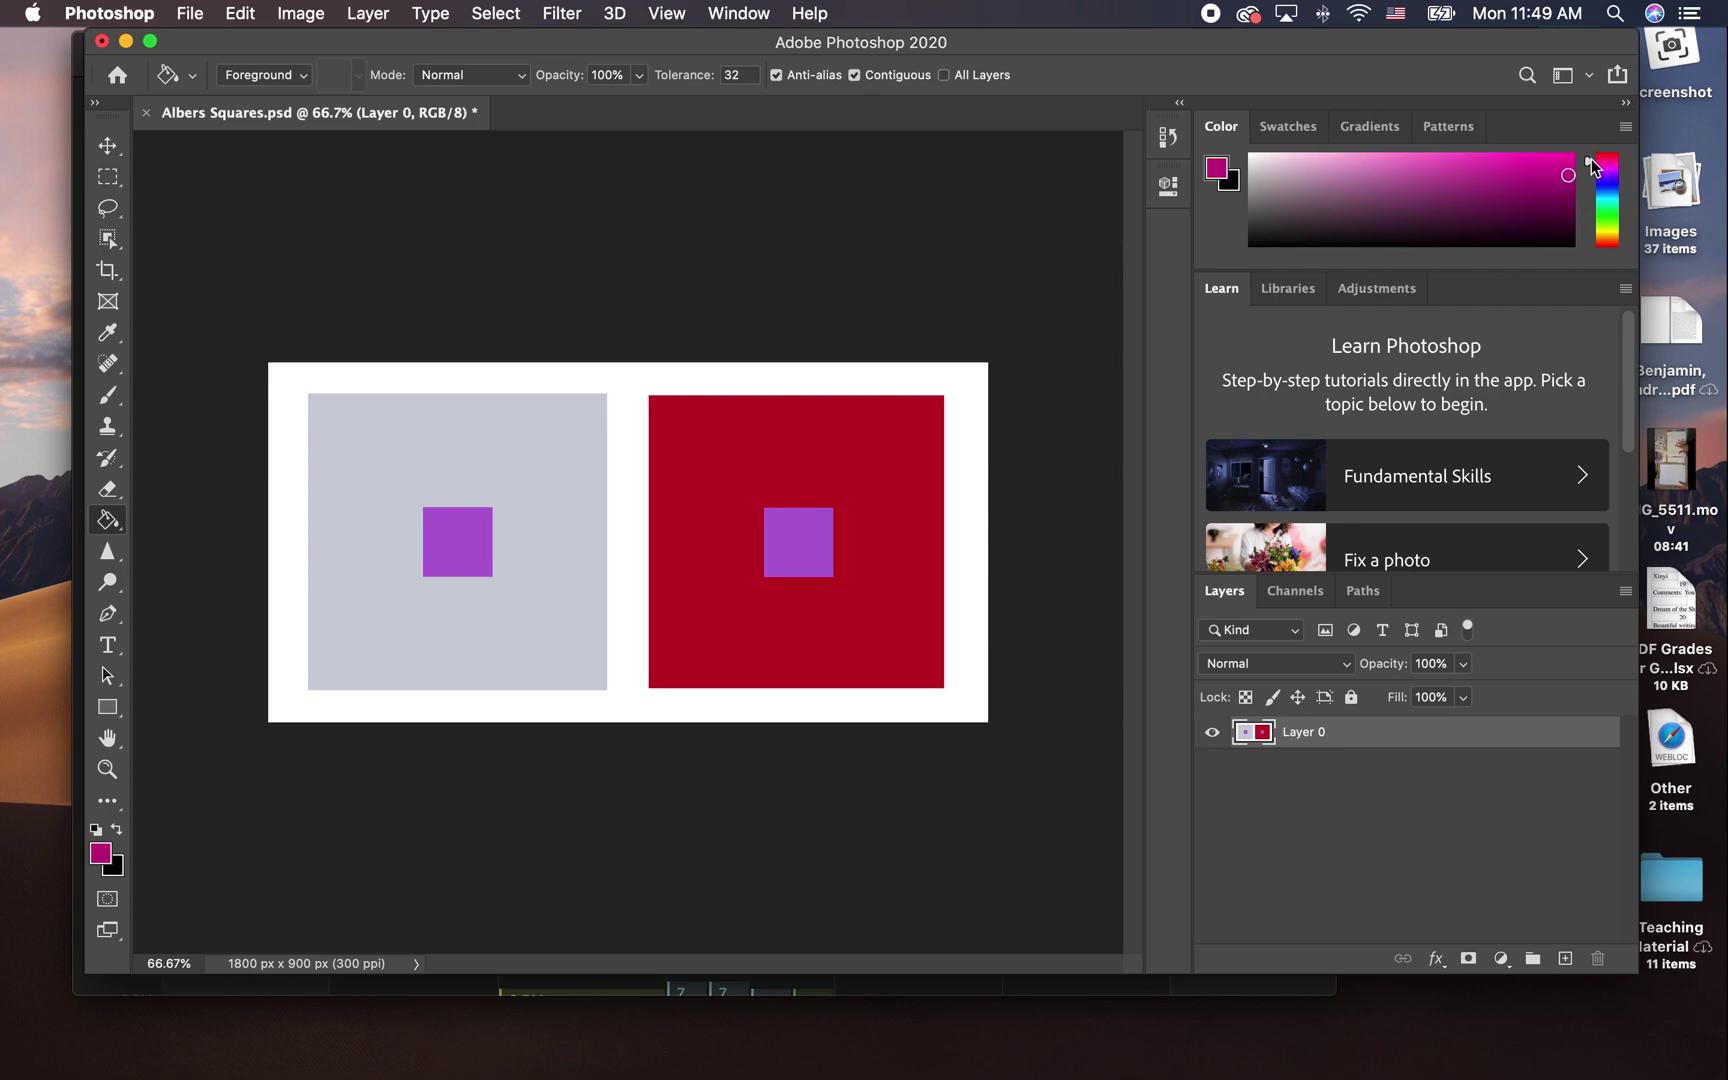
left_click(915, 454)
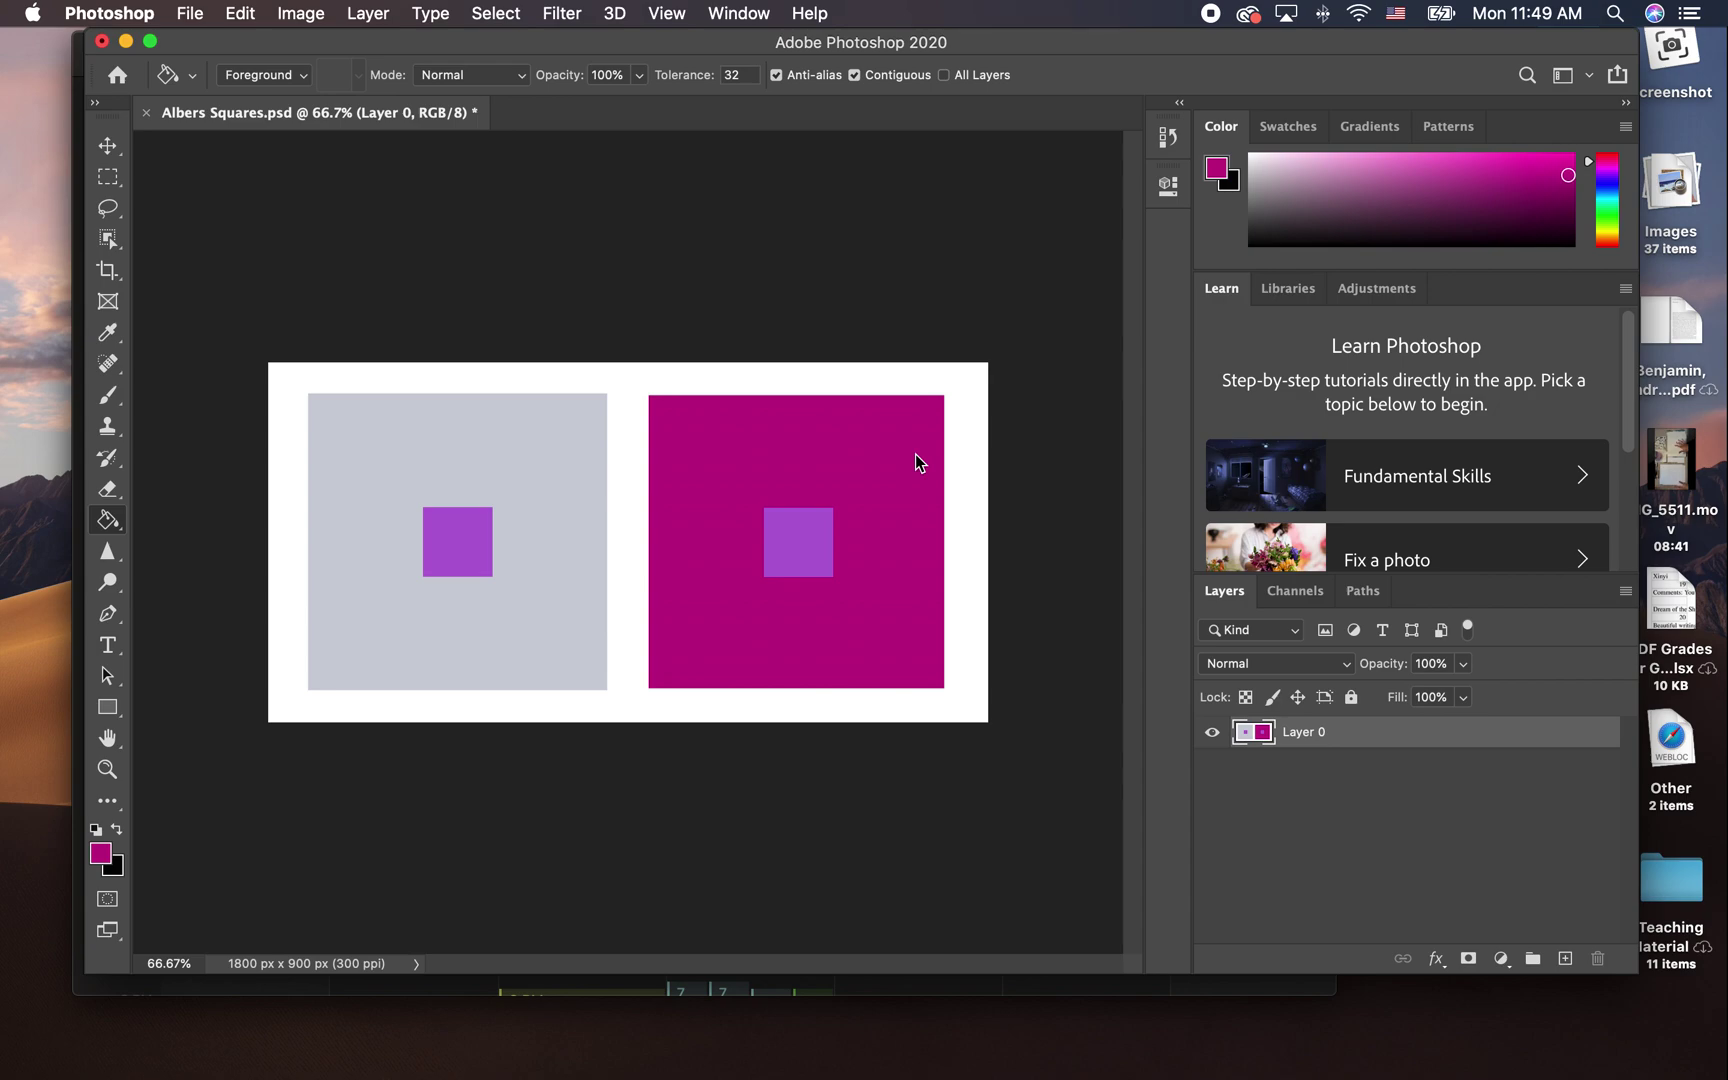
- Fill the left large square around its purple center with a muted slate blue
left_click(1608, 192)
left_click(1322, 182)
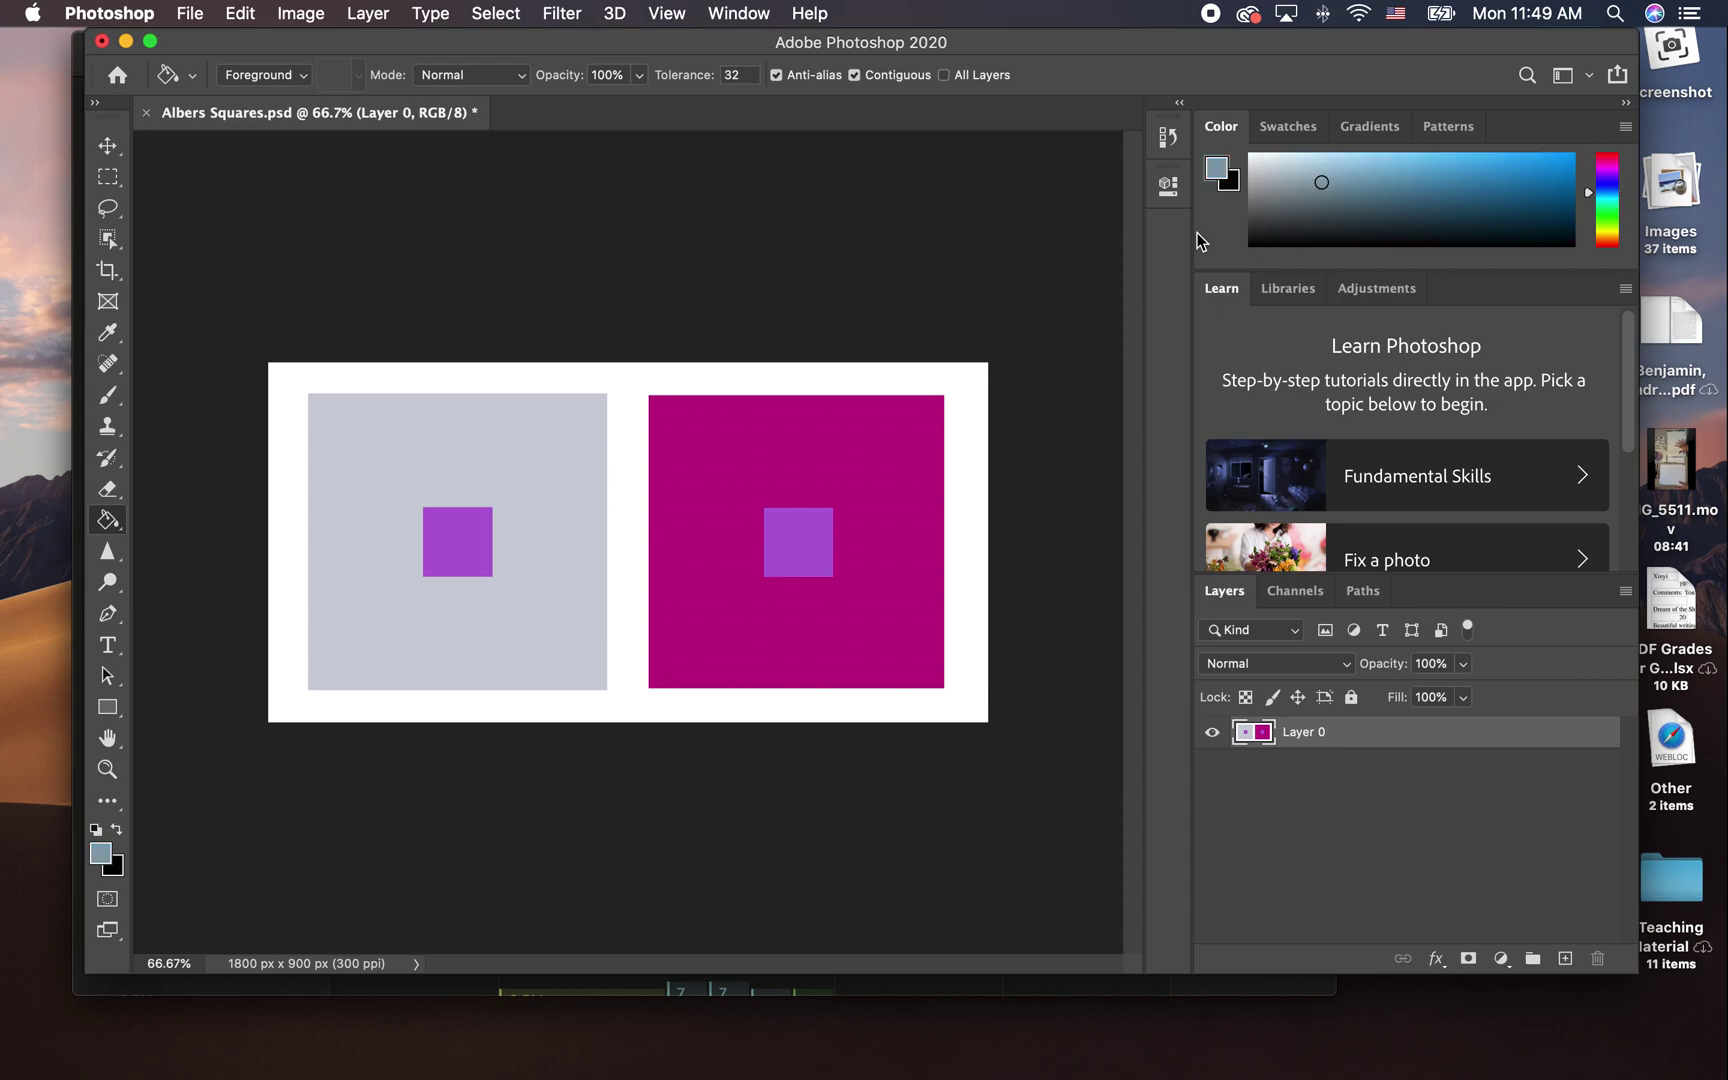
left_click(510, 622)
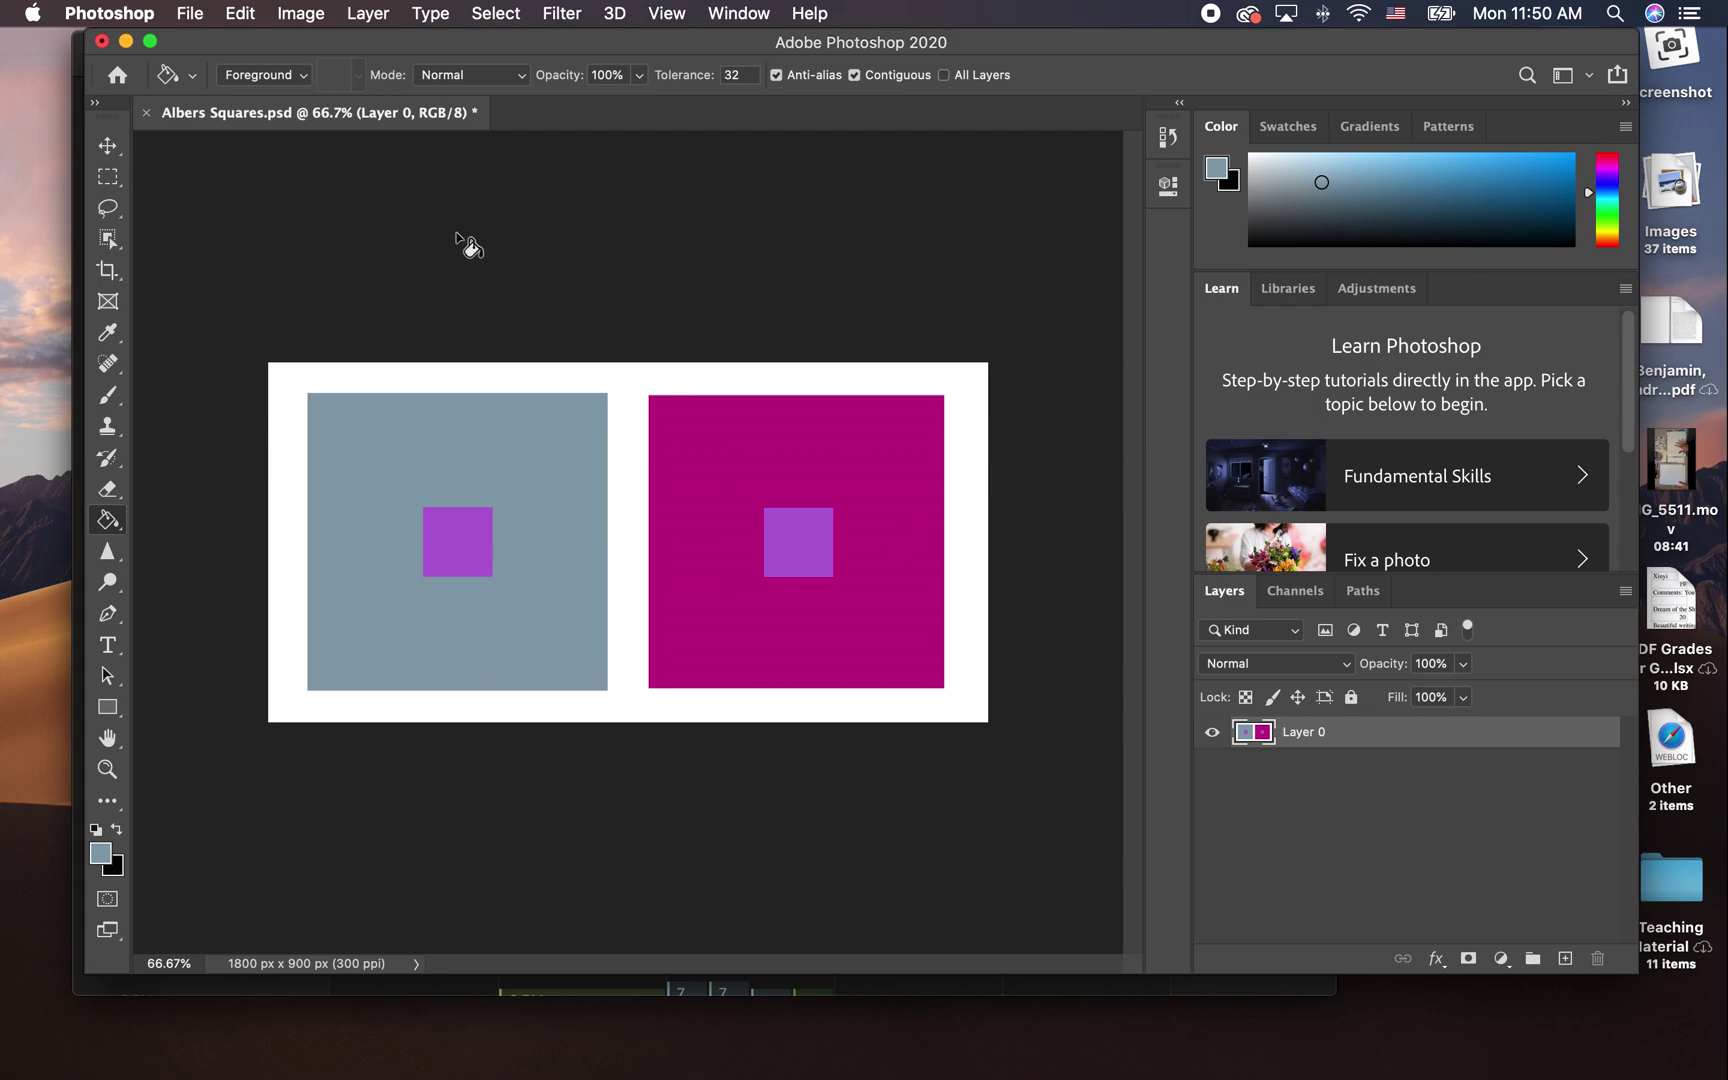
- Save a JPEG copy named "Albers Squares 1 looks like 2a" in Teaching Materials at maximum quality 12
left_click(190, 13)
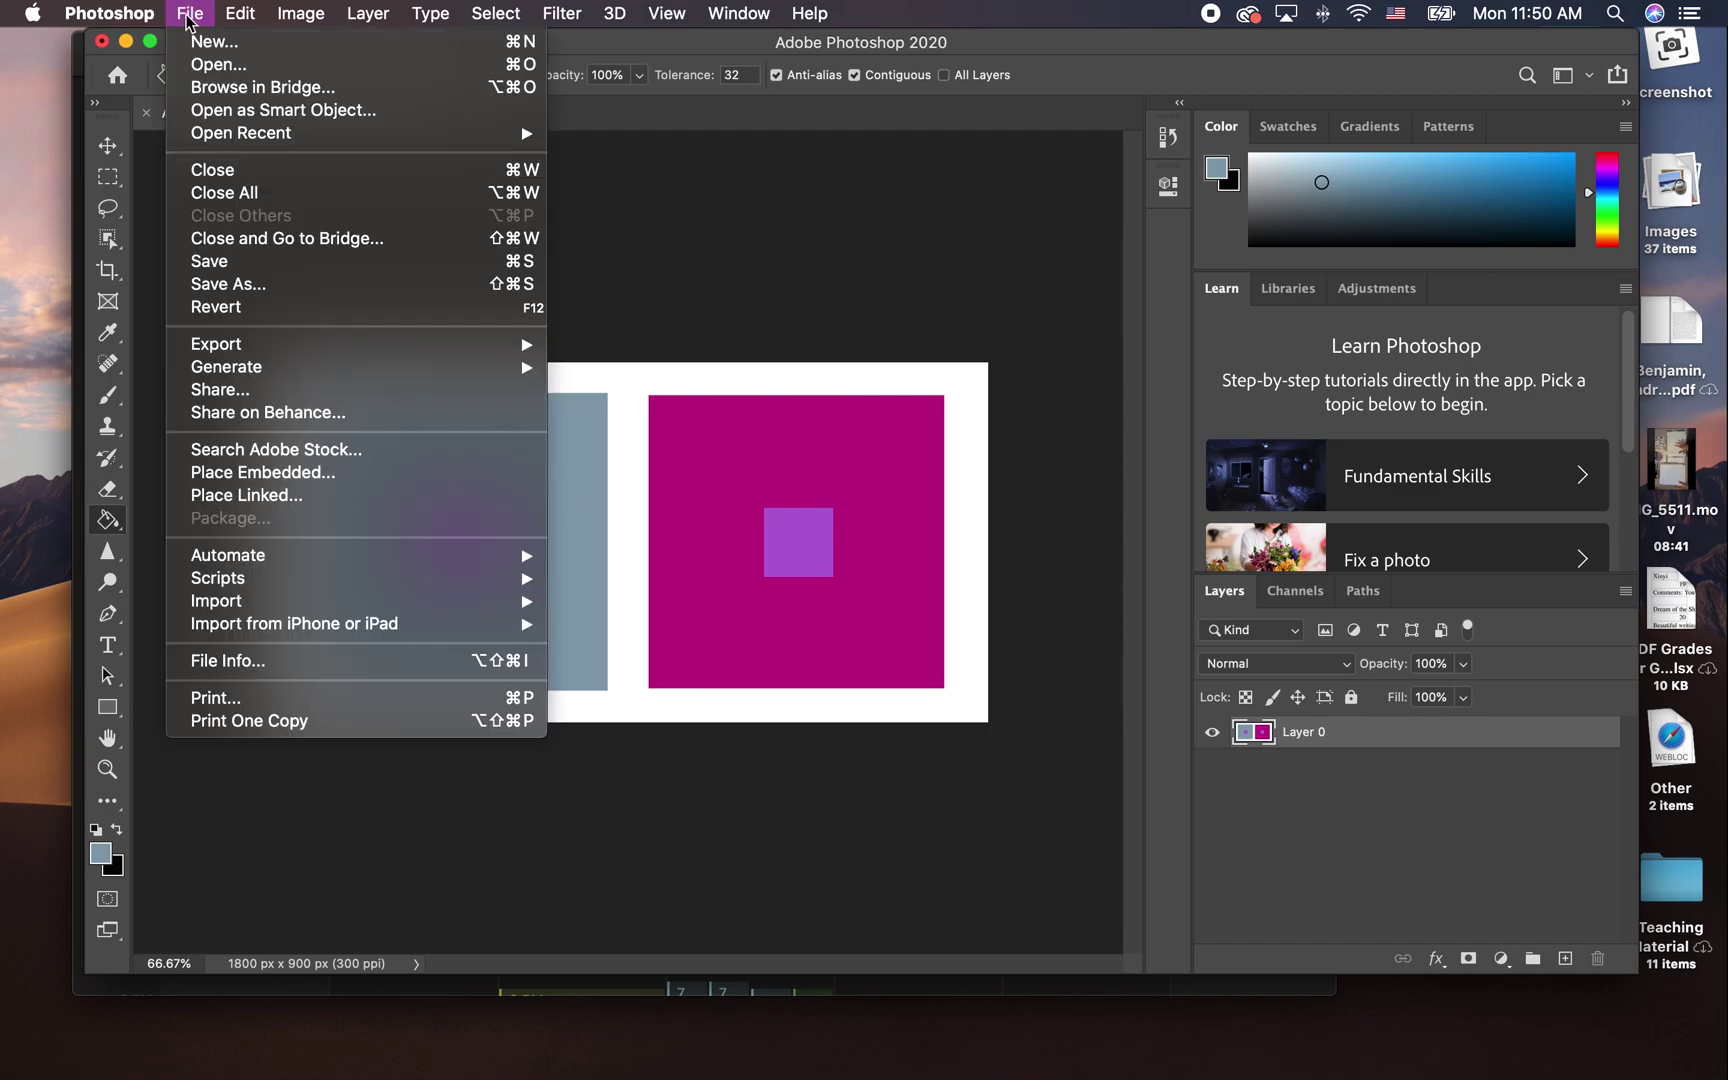
left_click(233, 285)
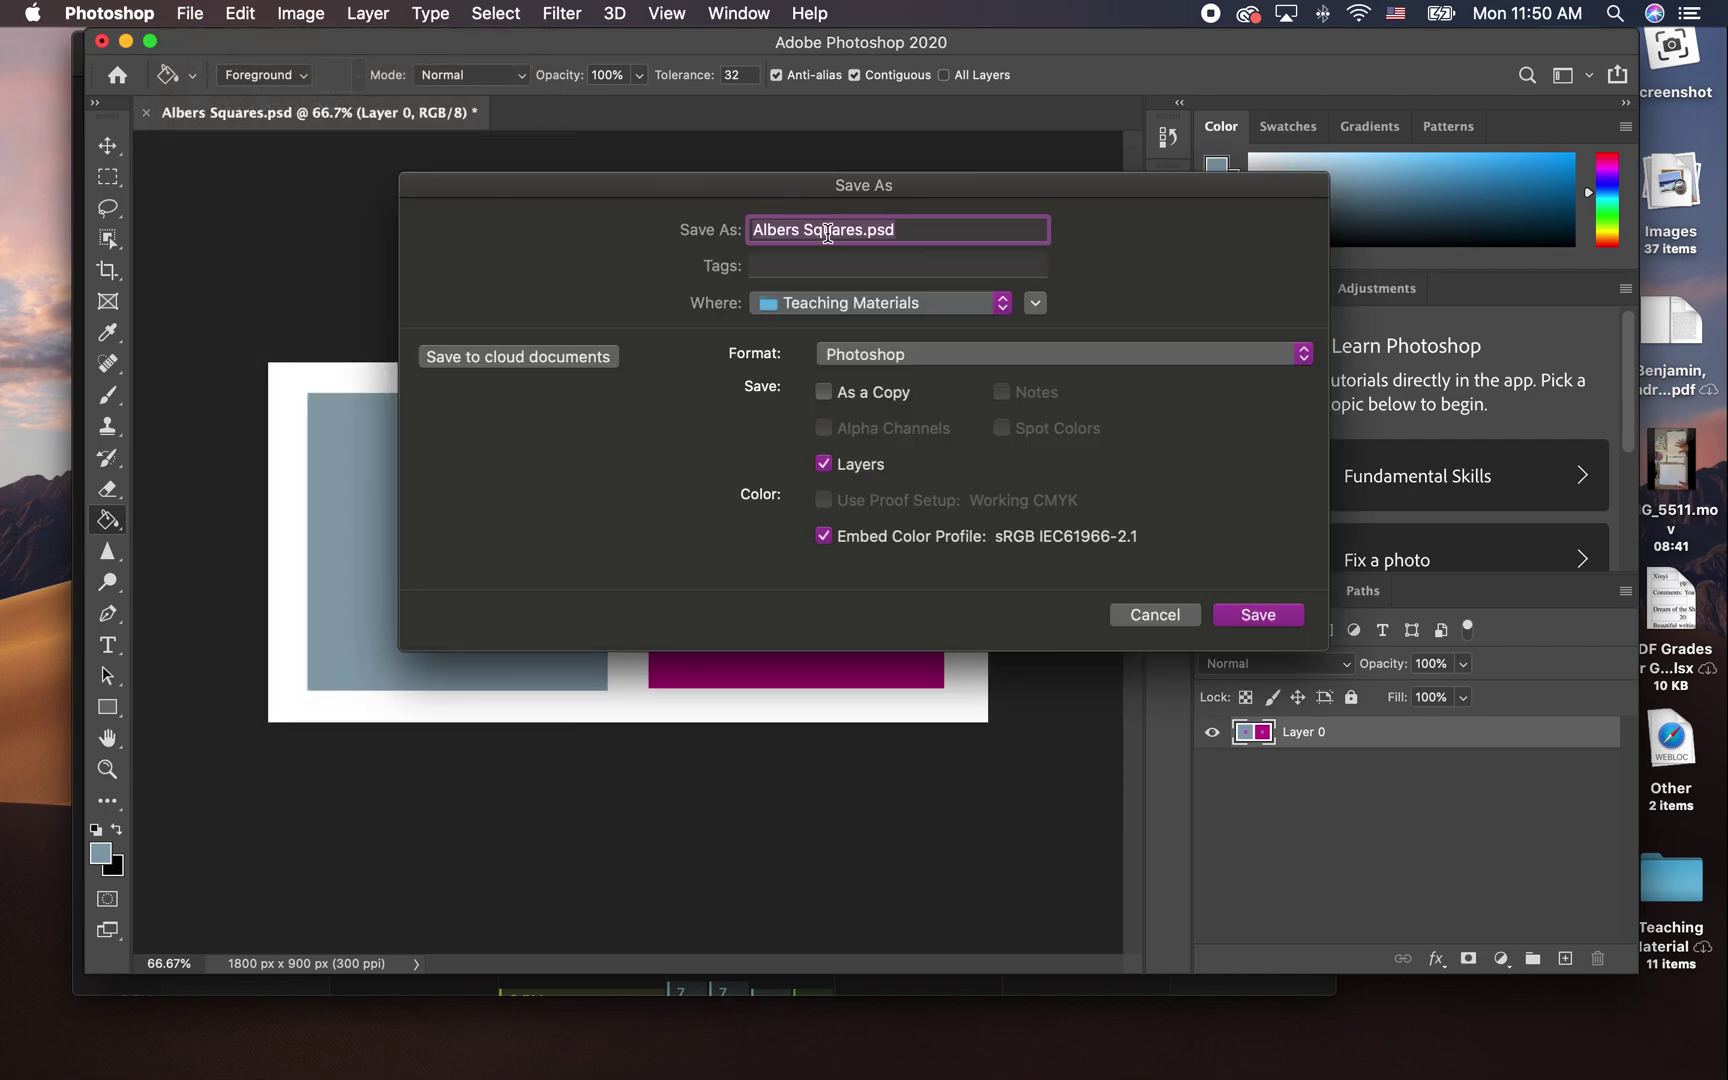
left_click(865, 230)
type("1 looks like 2")
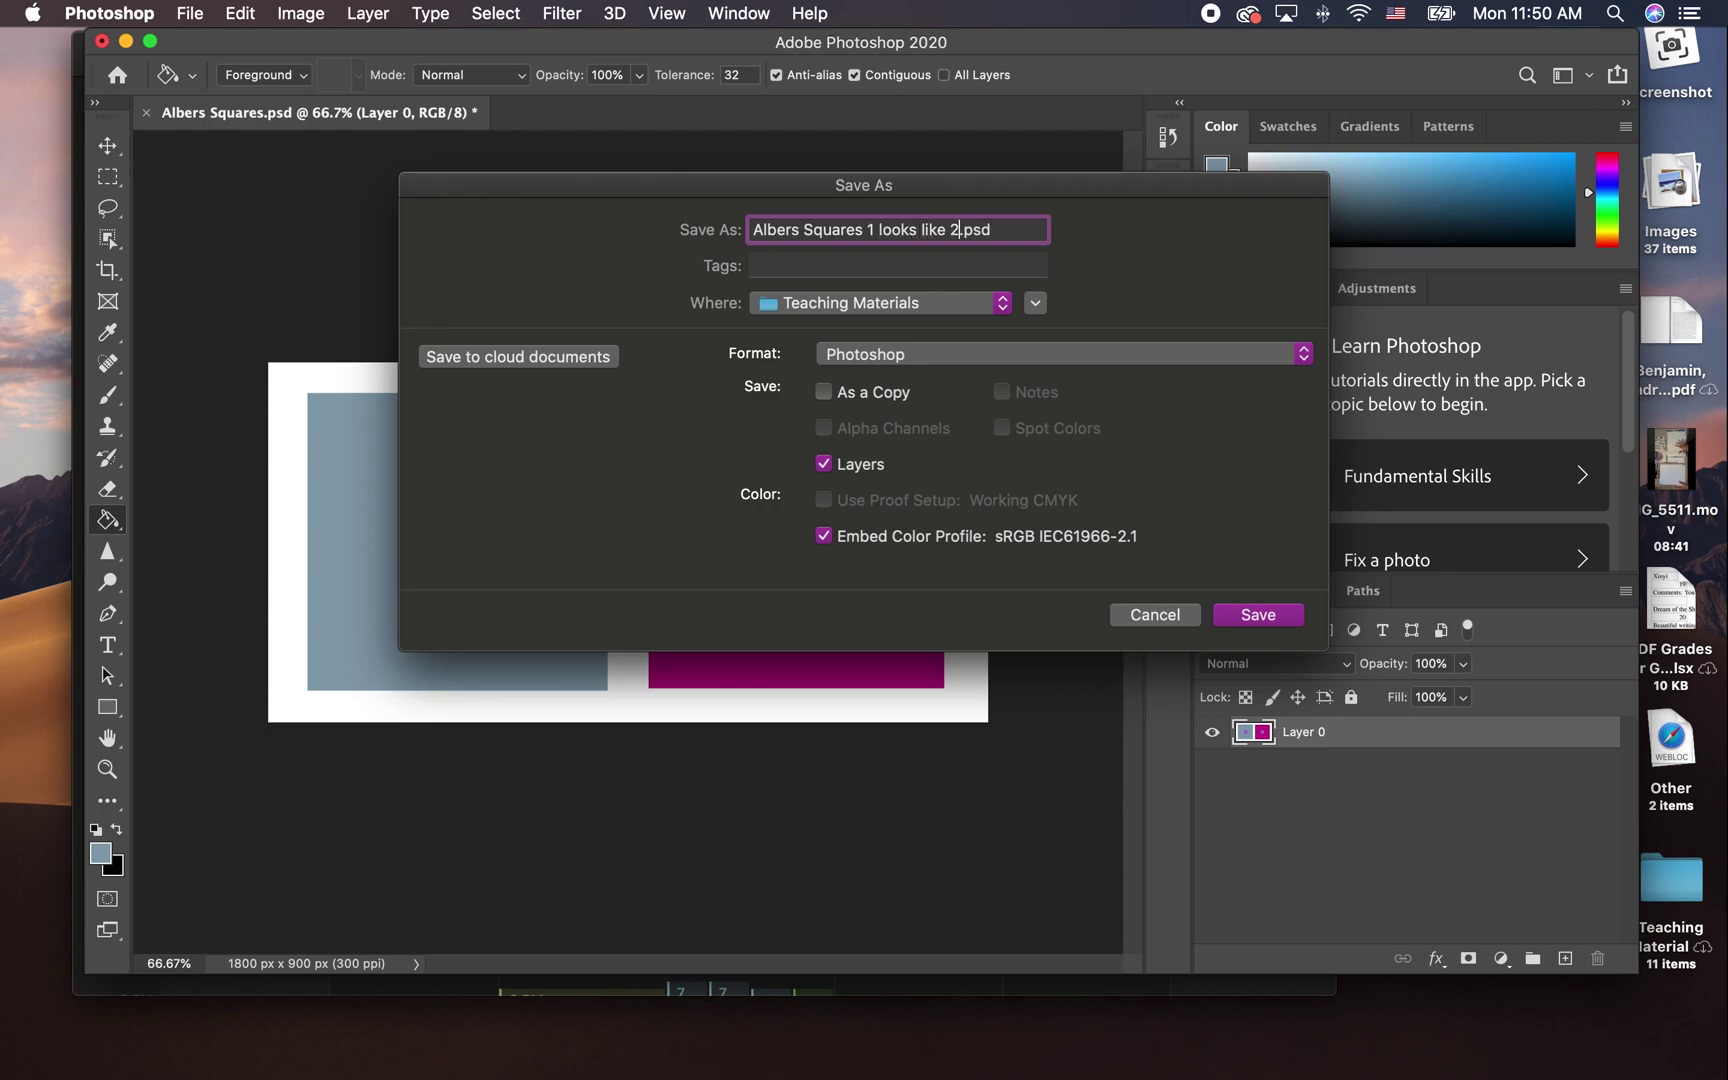
left_click(922, 351)
left_click(870, 507)
left_click(963, 232)
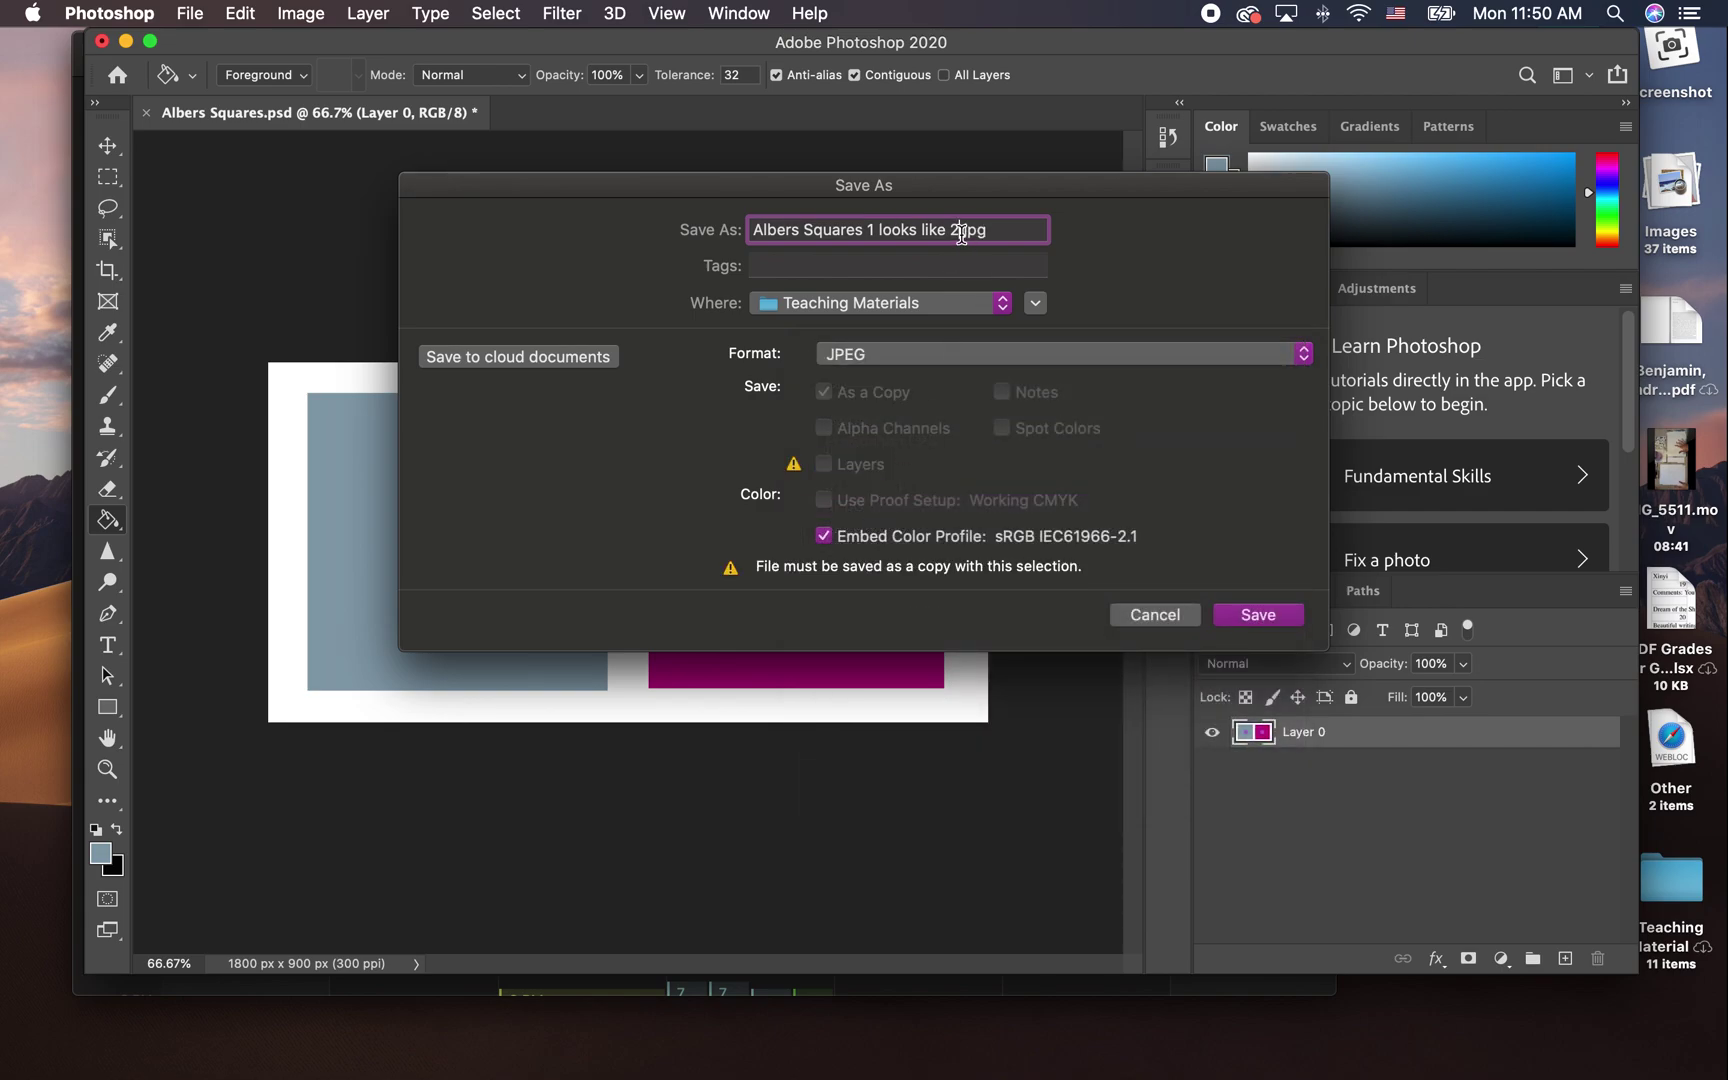
type("a")
left_click(1235, 614)
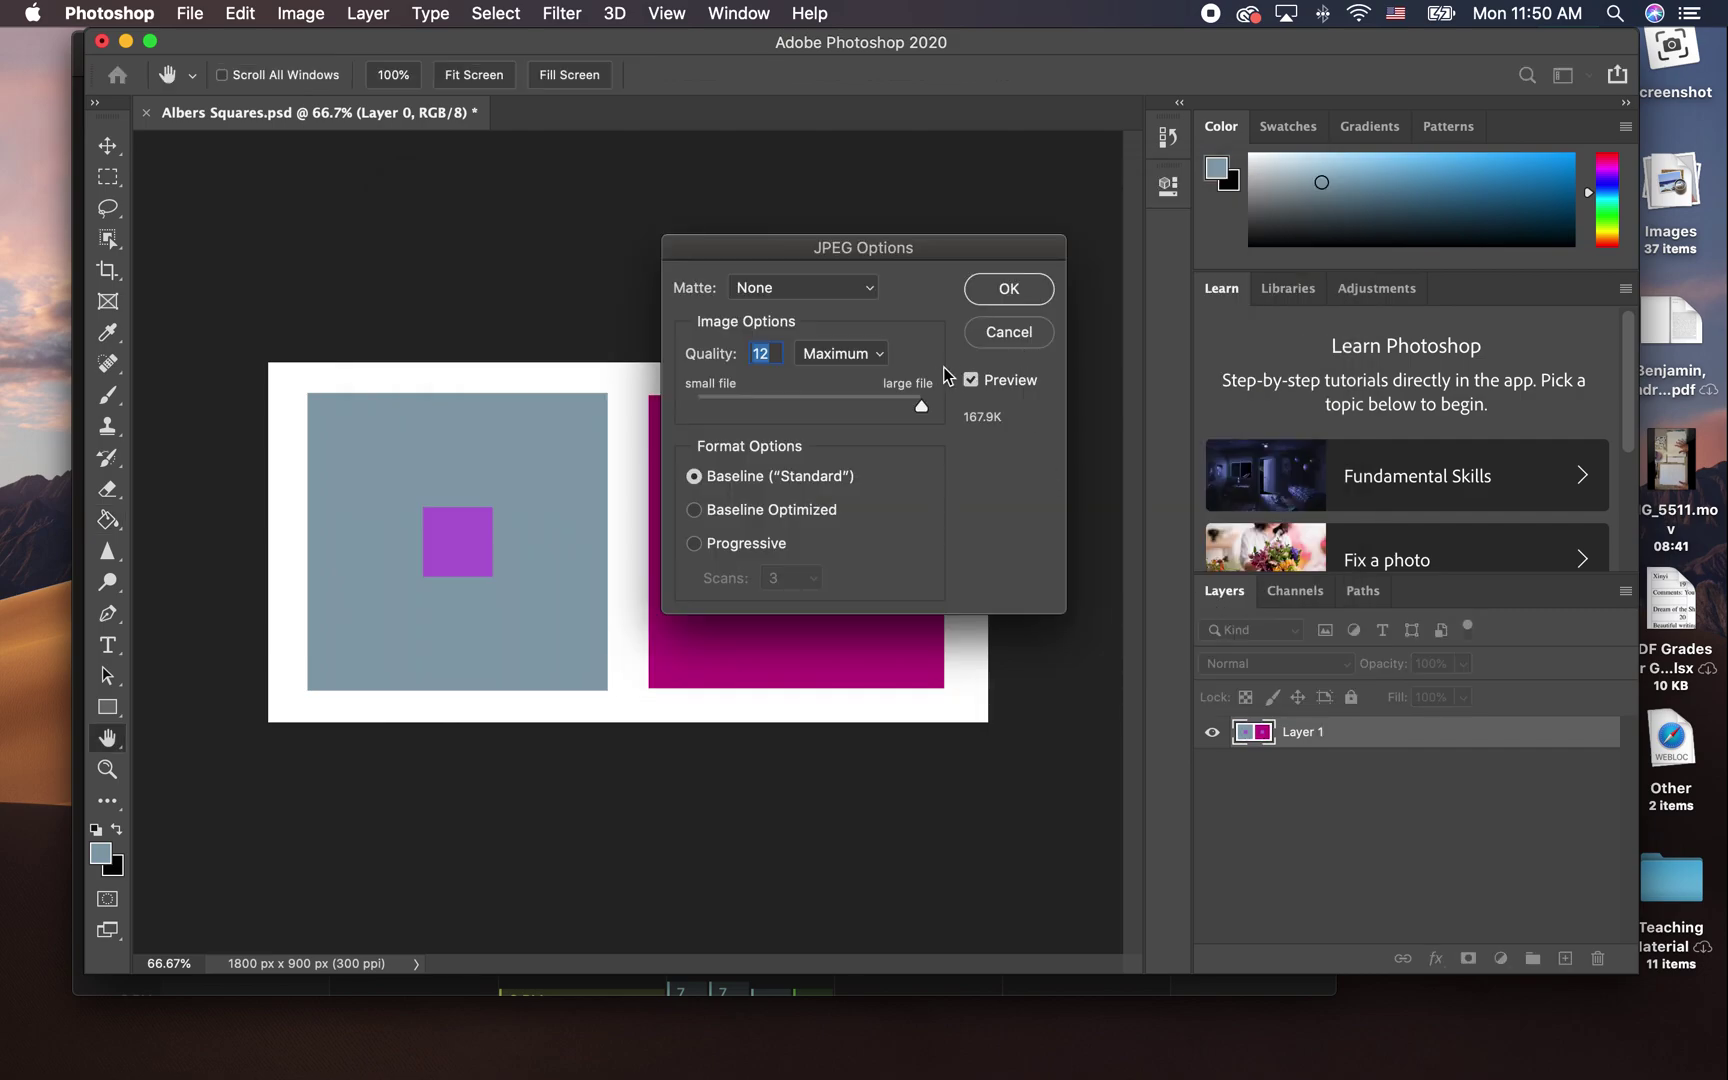
left_click(1009, 289)
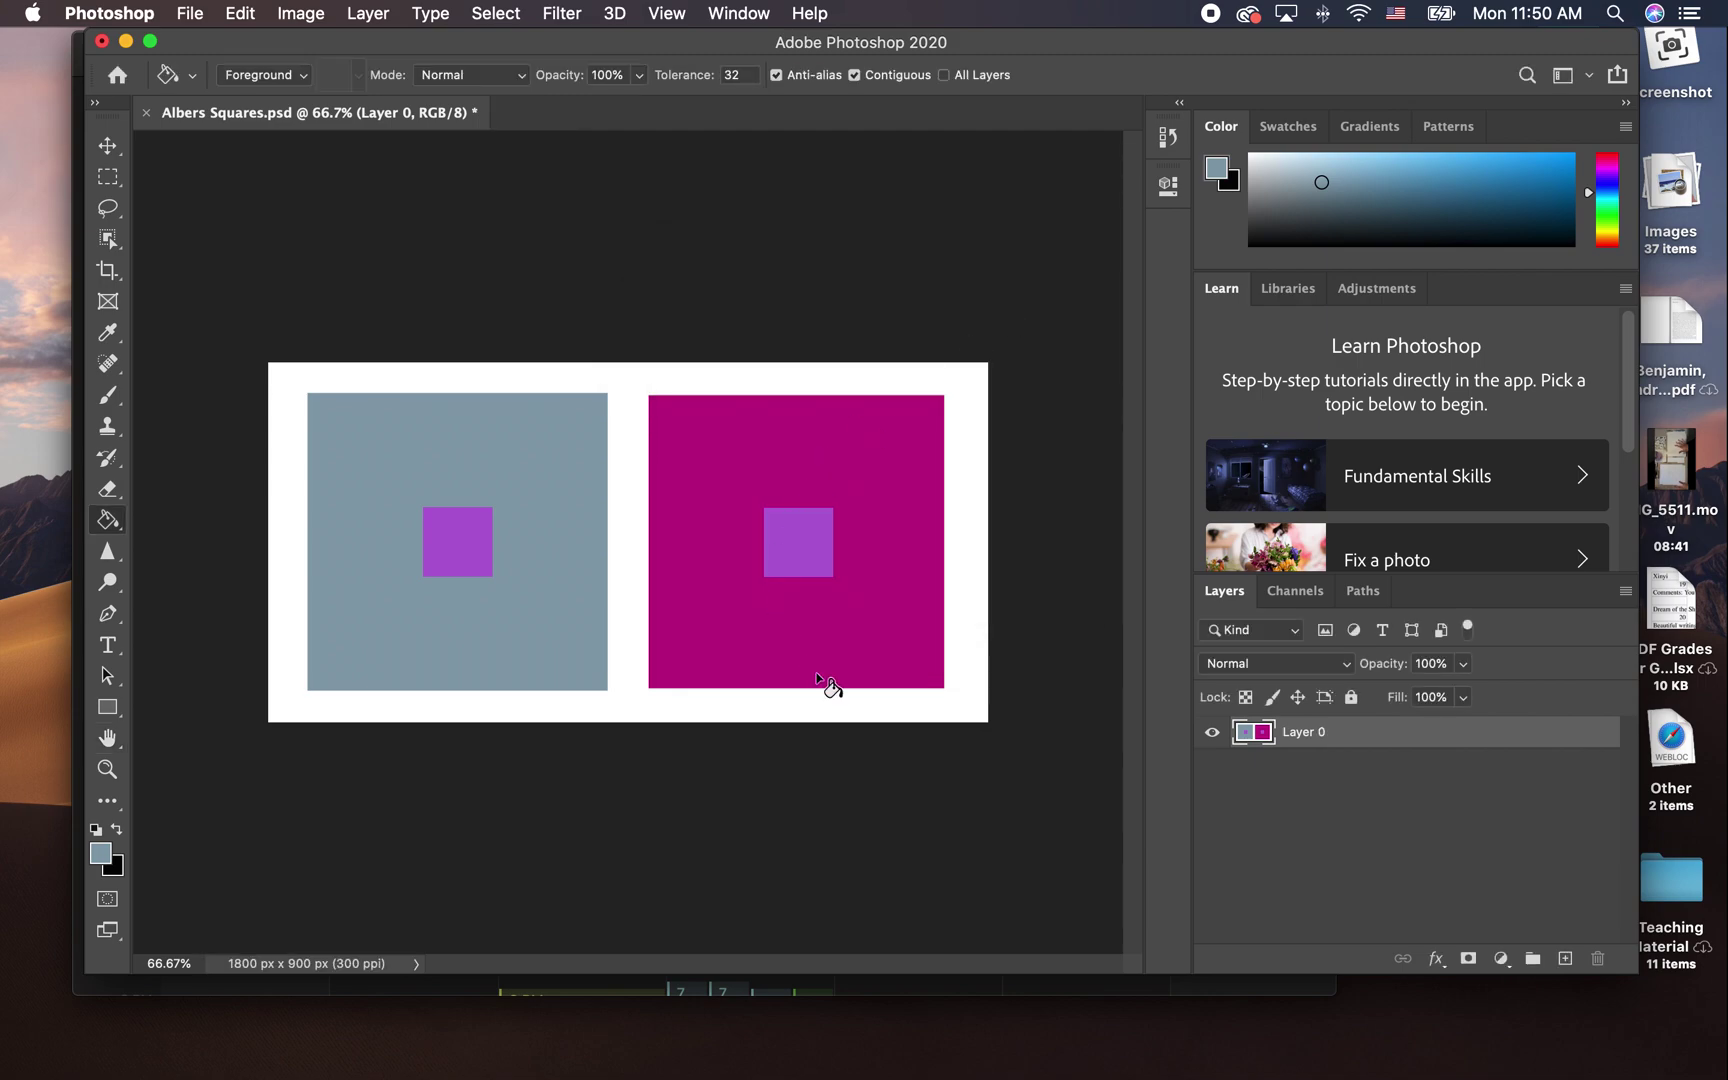